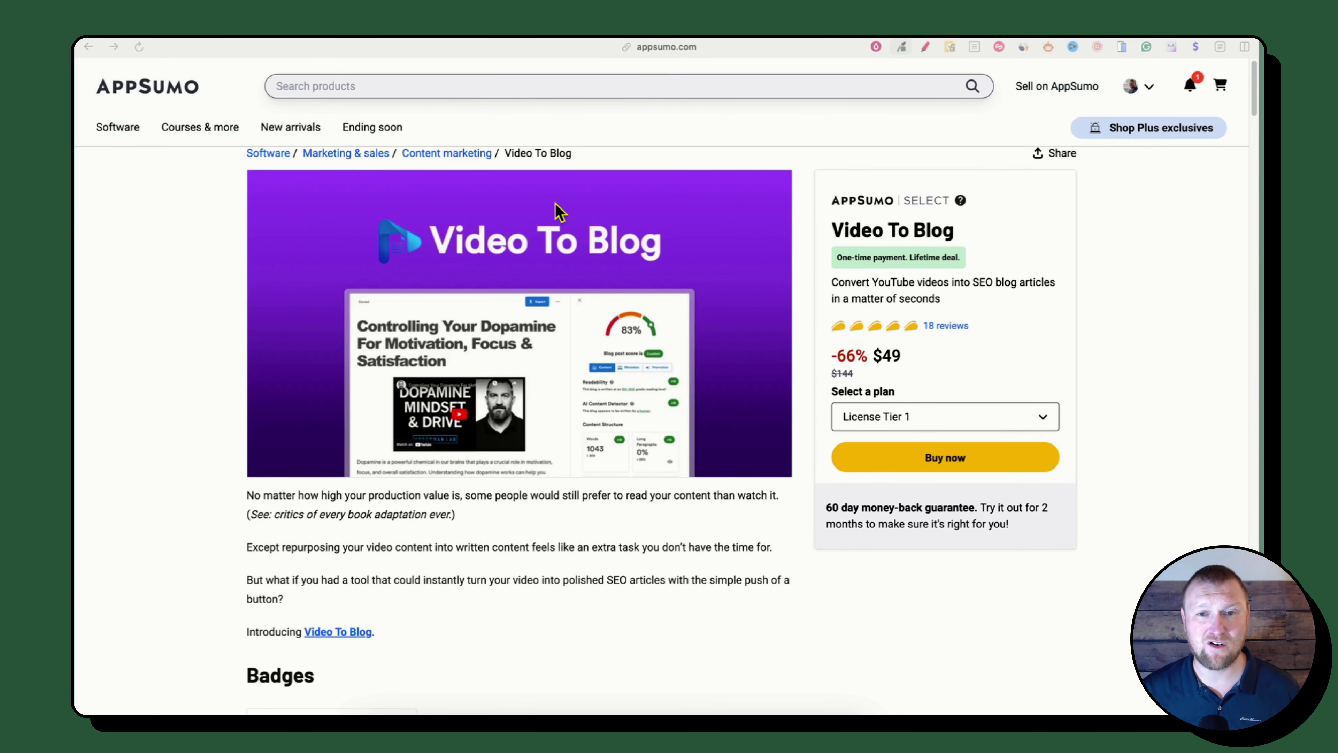
scroll(552, 210, down, 10)
scroll(540, 215, up, 4)
scroll(594, 149, down, 1)
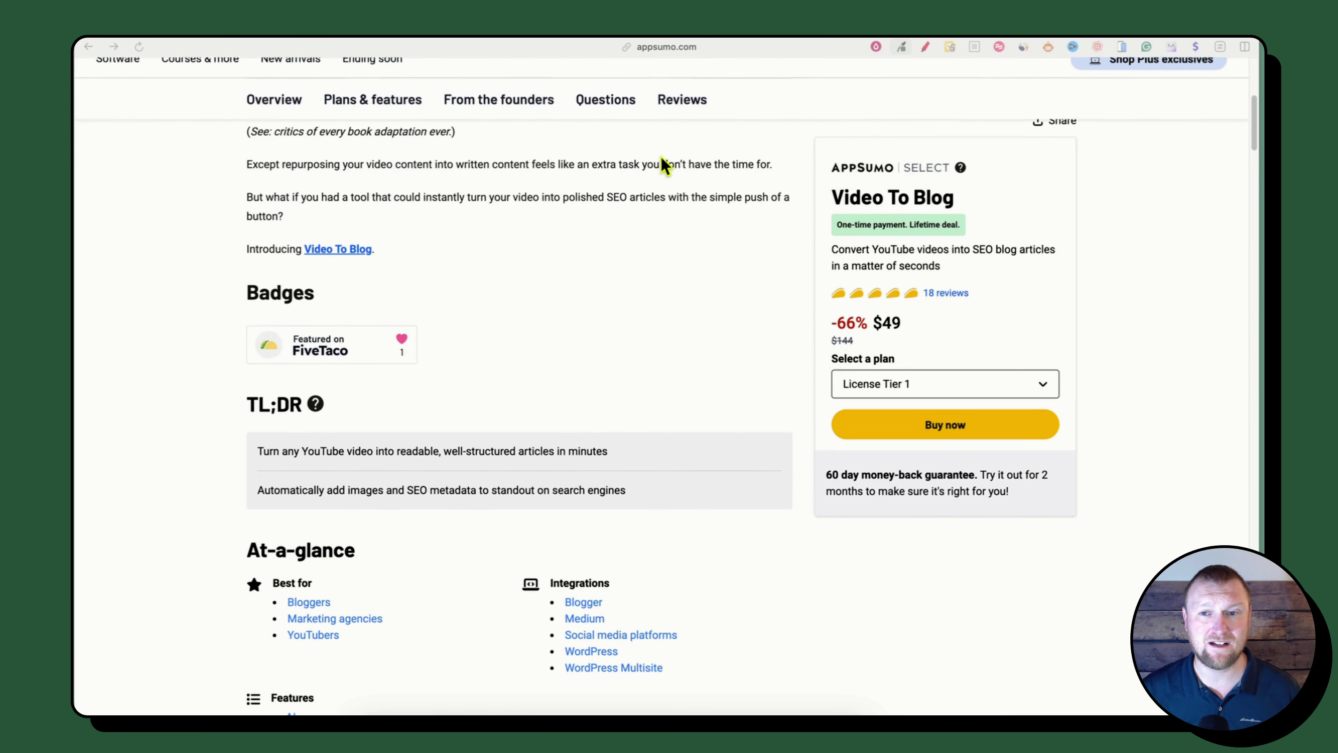
click(682, 79)
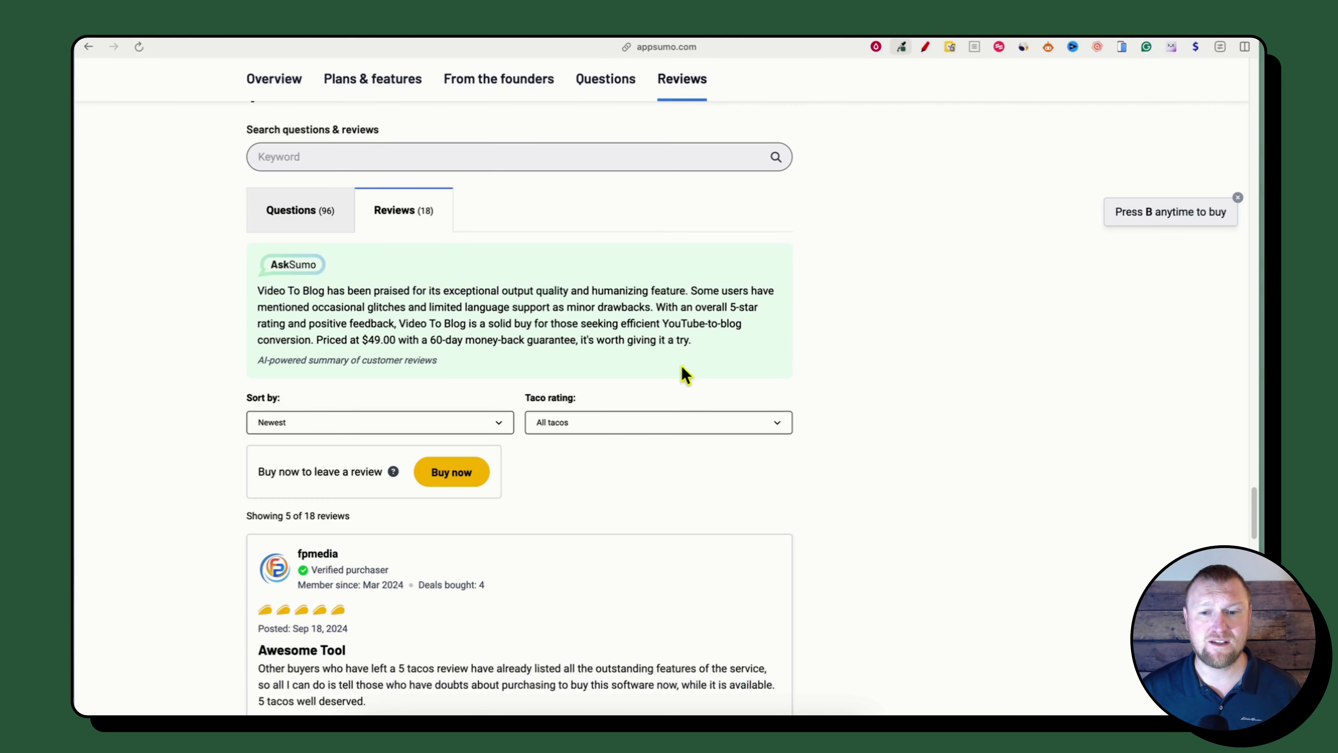
scroll(553, 480, down, 20)
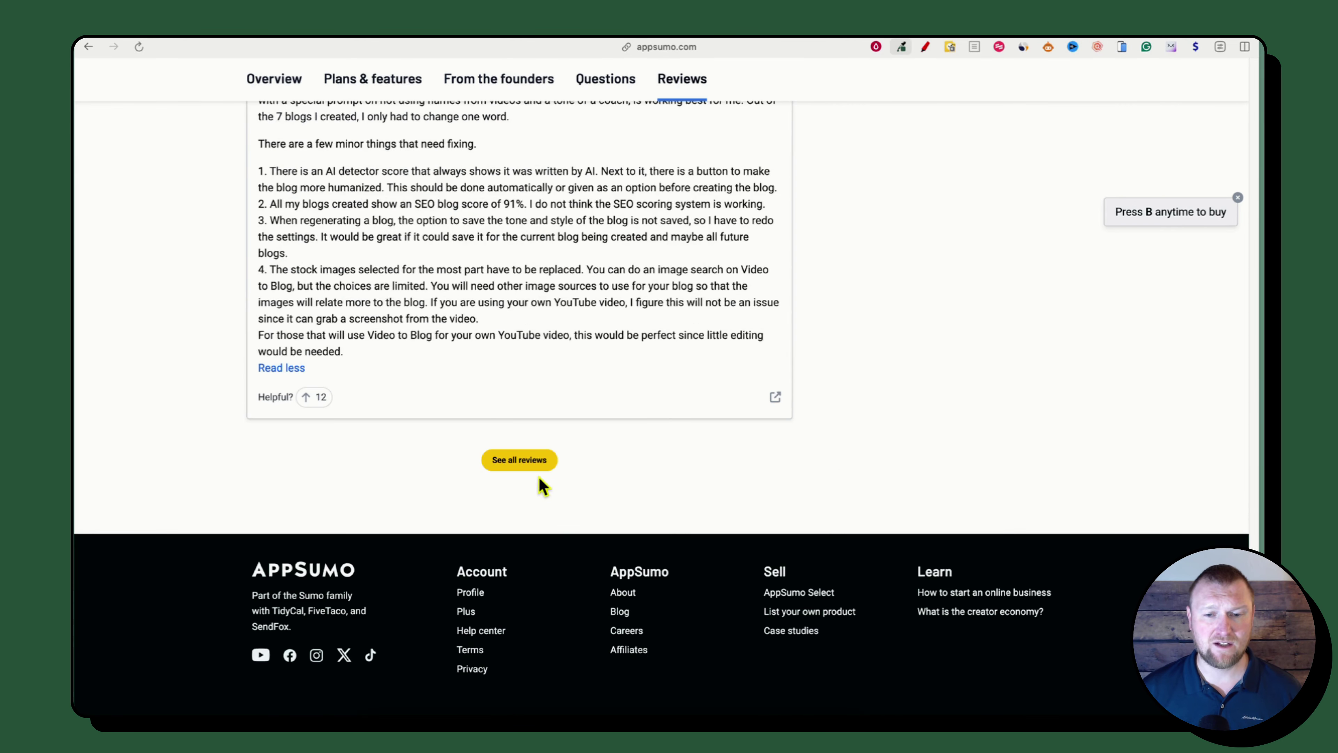
click(532, 469)
scroll(930, 488, down, 5)
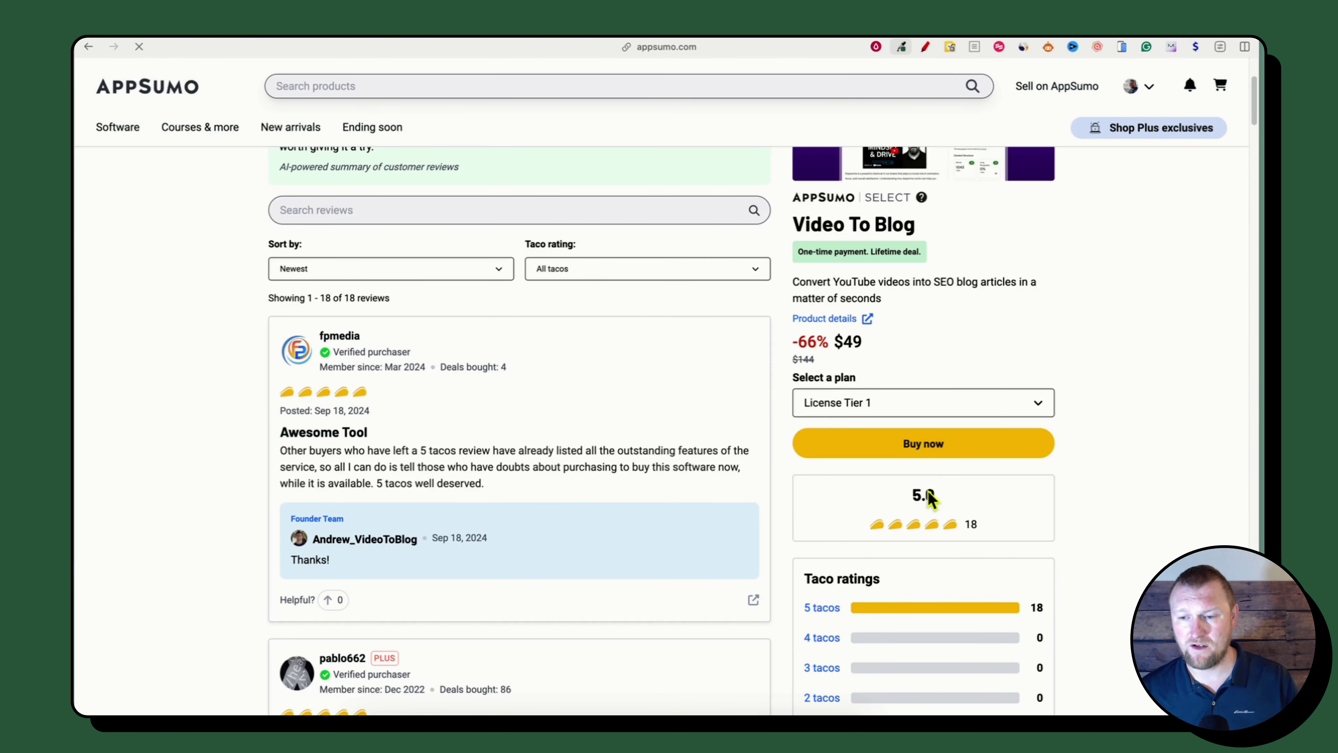
scroll(930, 488, down, 1)
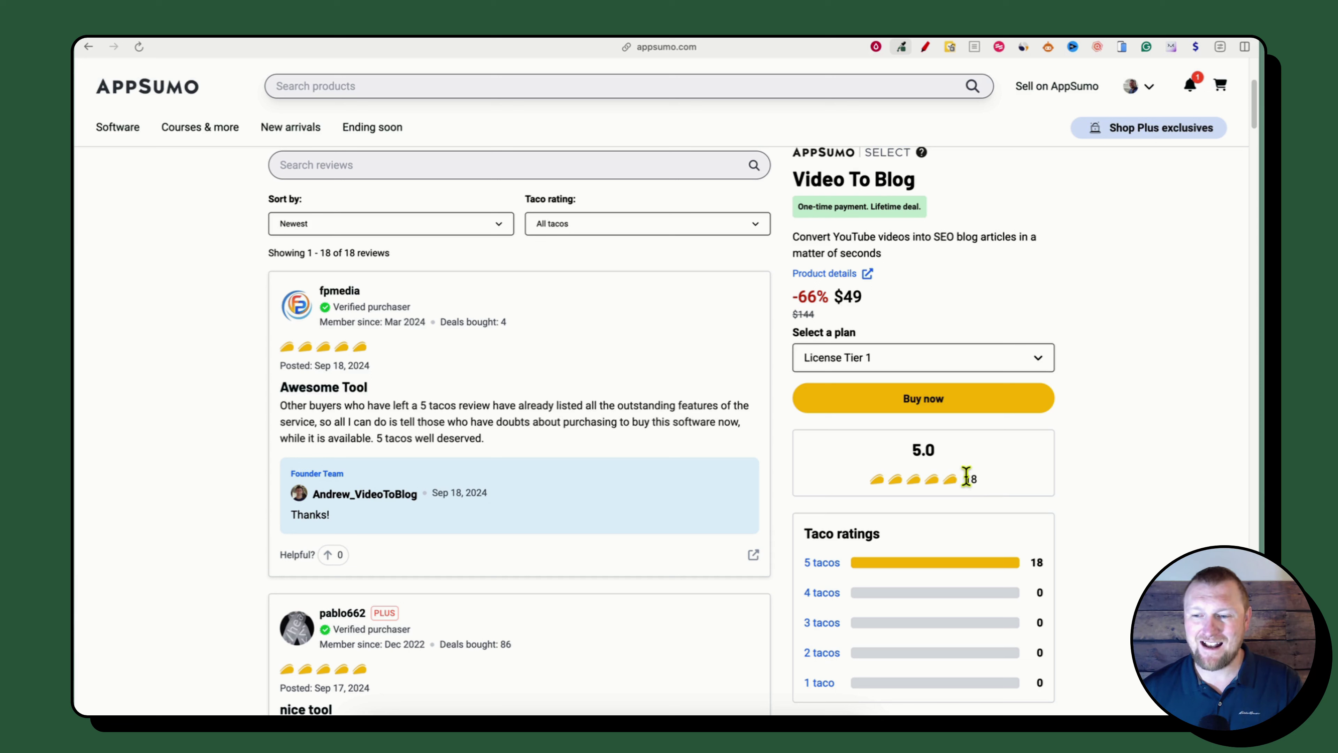
click(1045, 454)
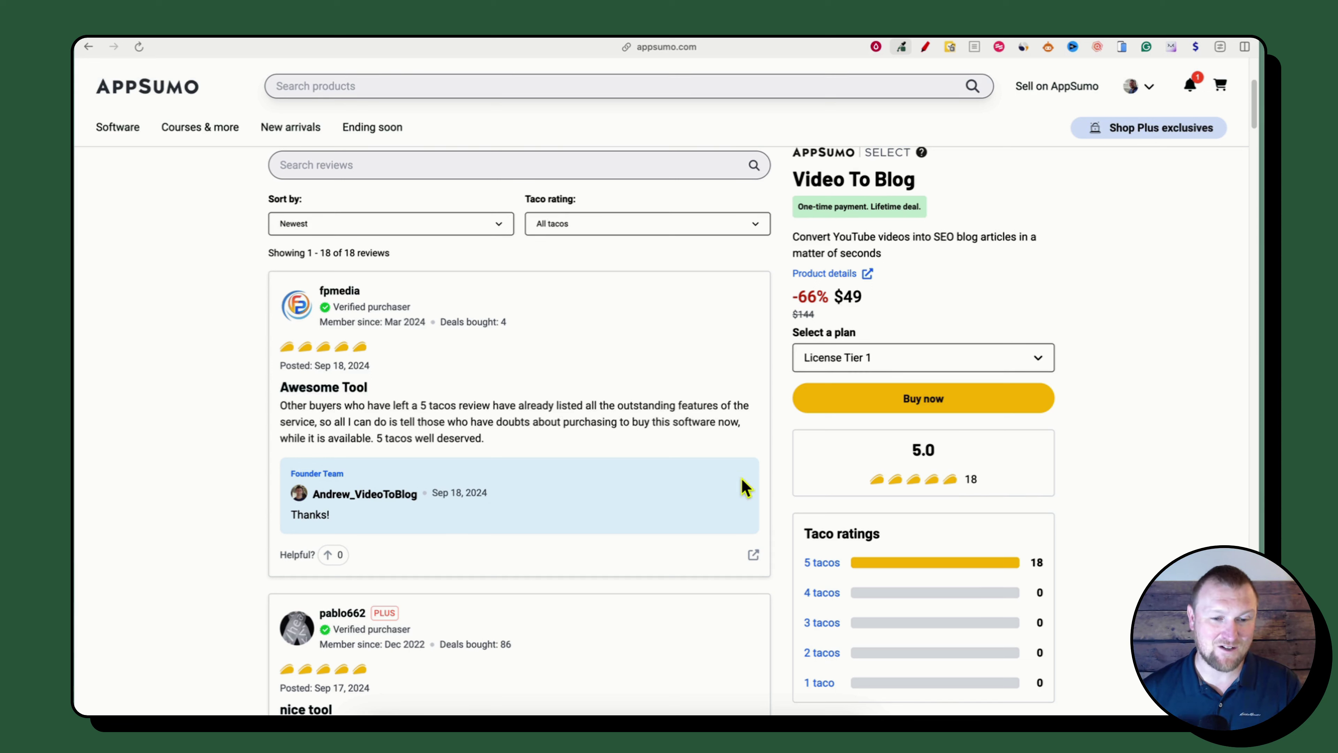
scroll(743, 485, up, 5)
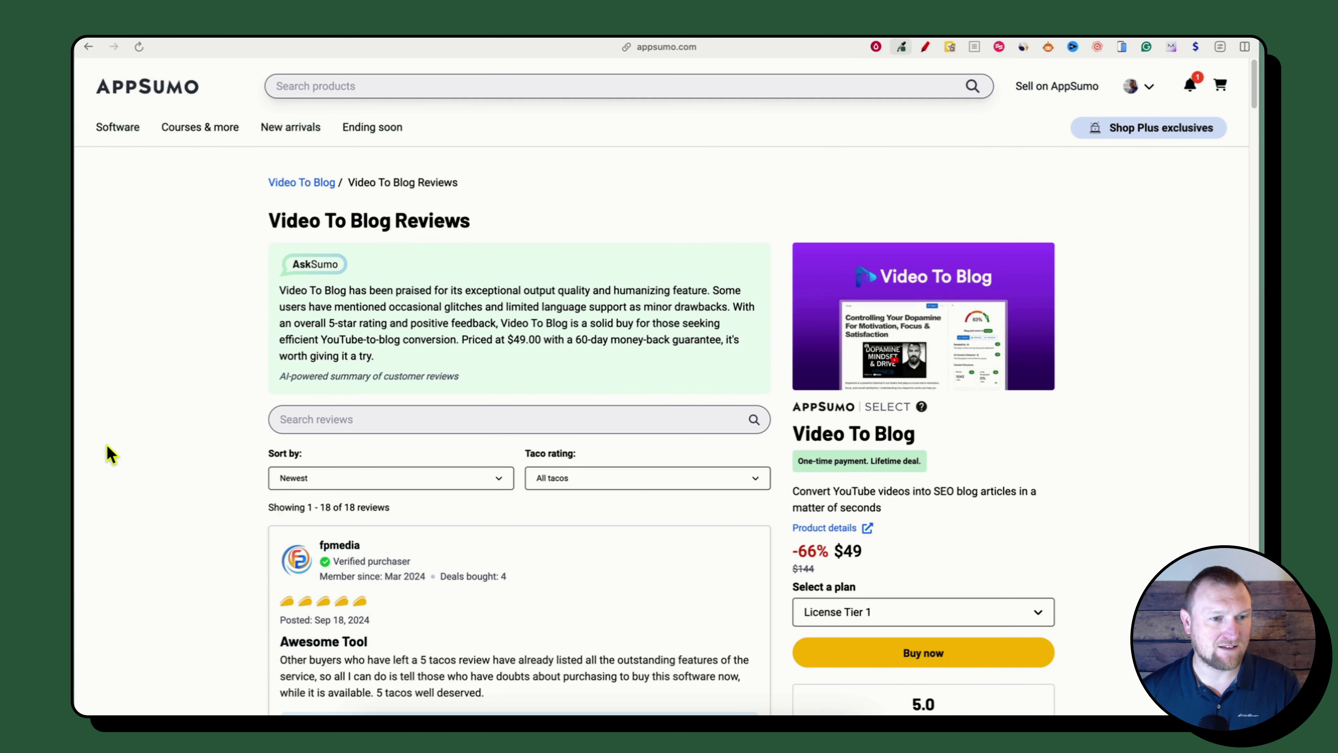
key(super+bracketleft)
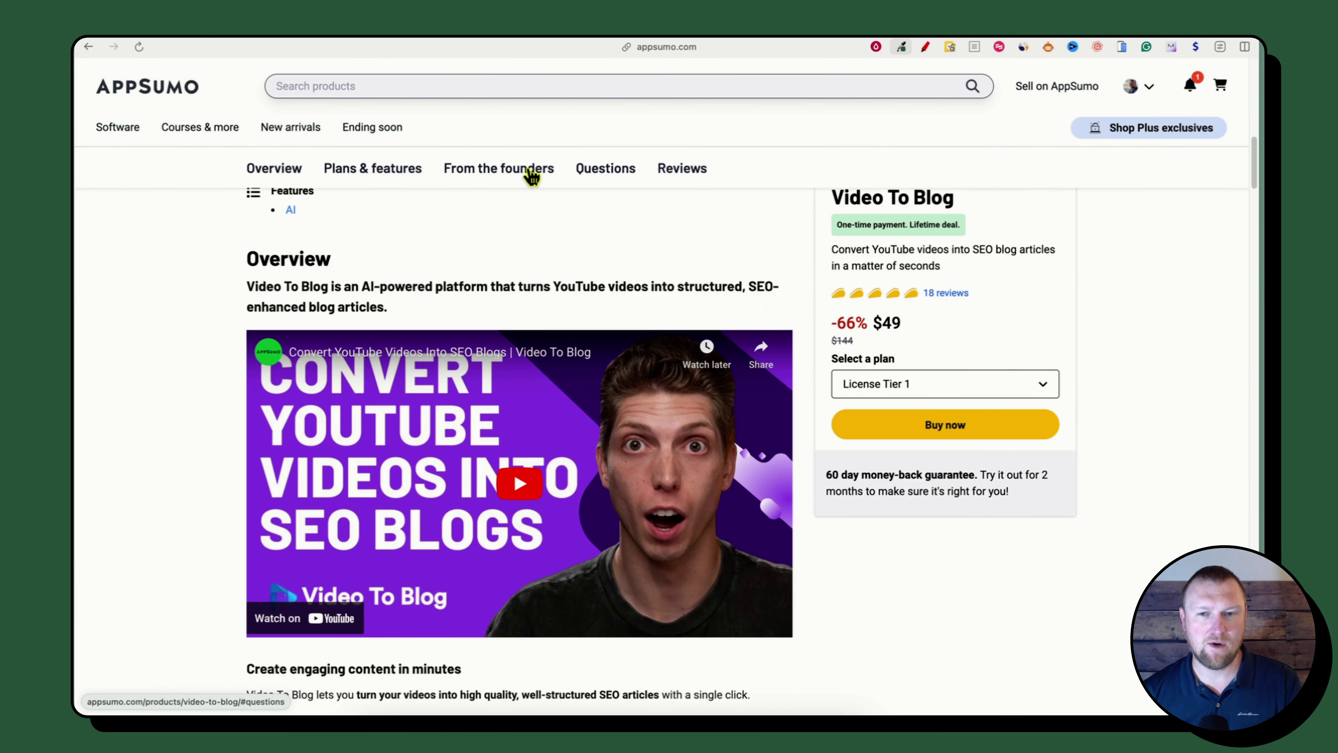
- Show AppSumo's Plans & features section and scroll down to the License Tier cards
click(397, 169)
scroll(447, 474, down, 3)
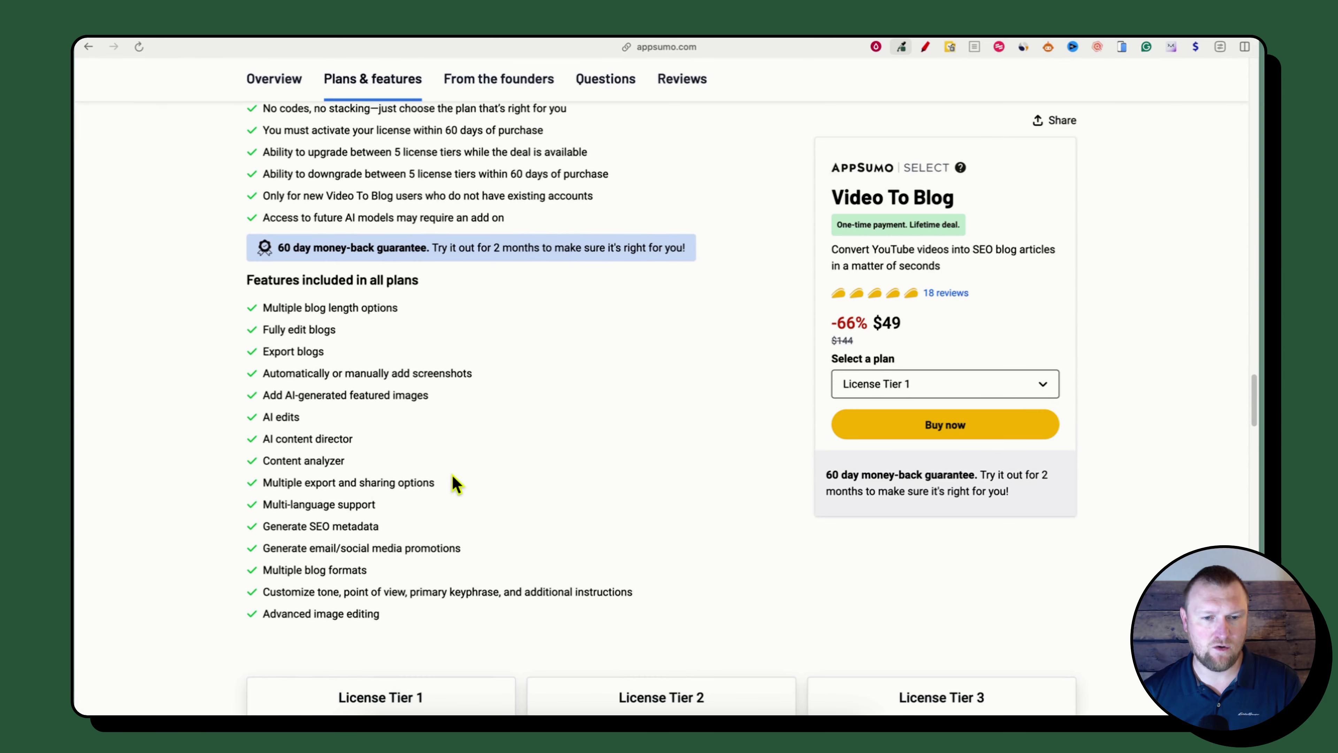
scroll(454, 483, down, 7)
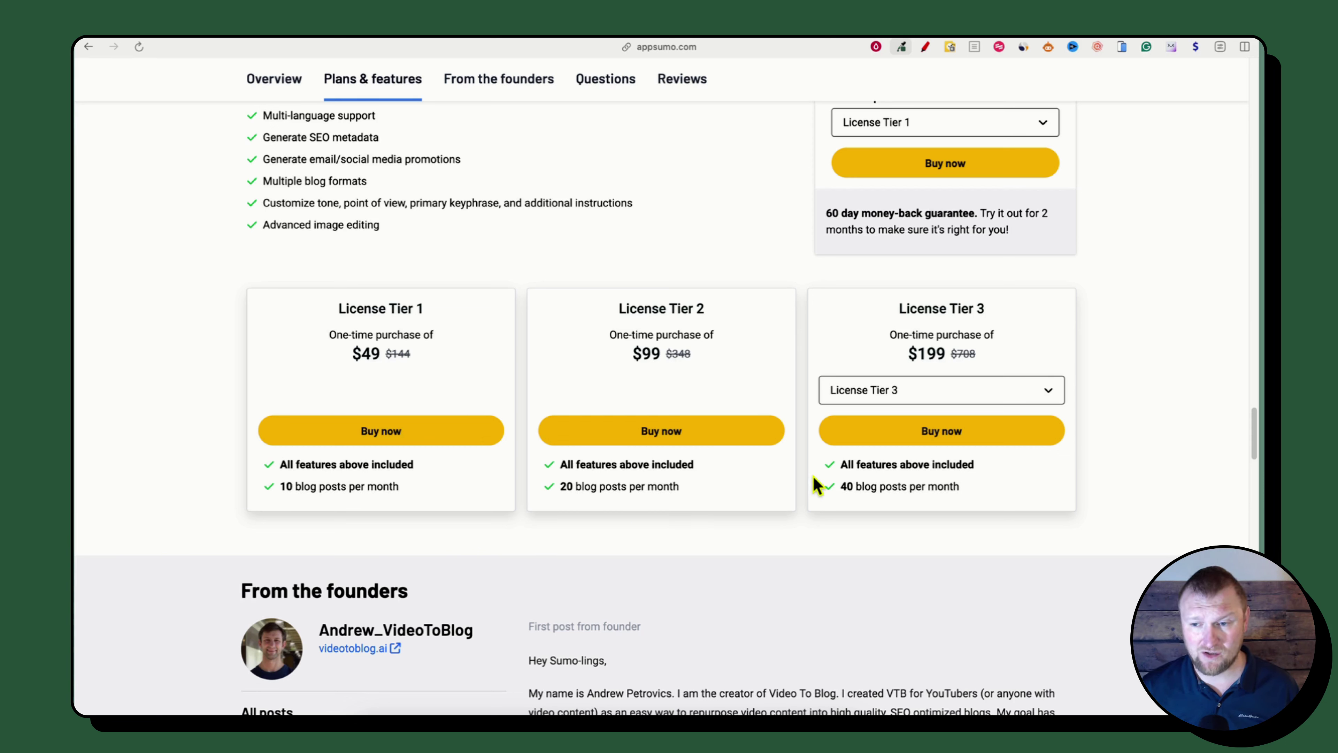
- Switch the third pricing card via License Tier 4 to License Tier 5 ($999, 200 posts/month)
click(1034, 400)
click(900, 453)
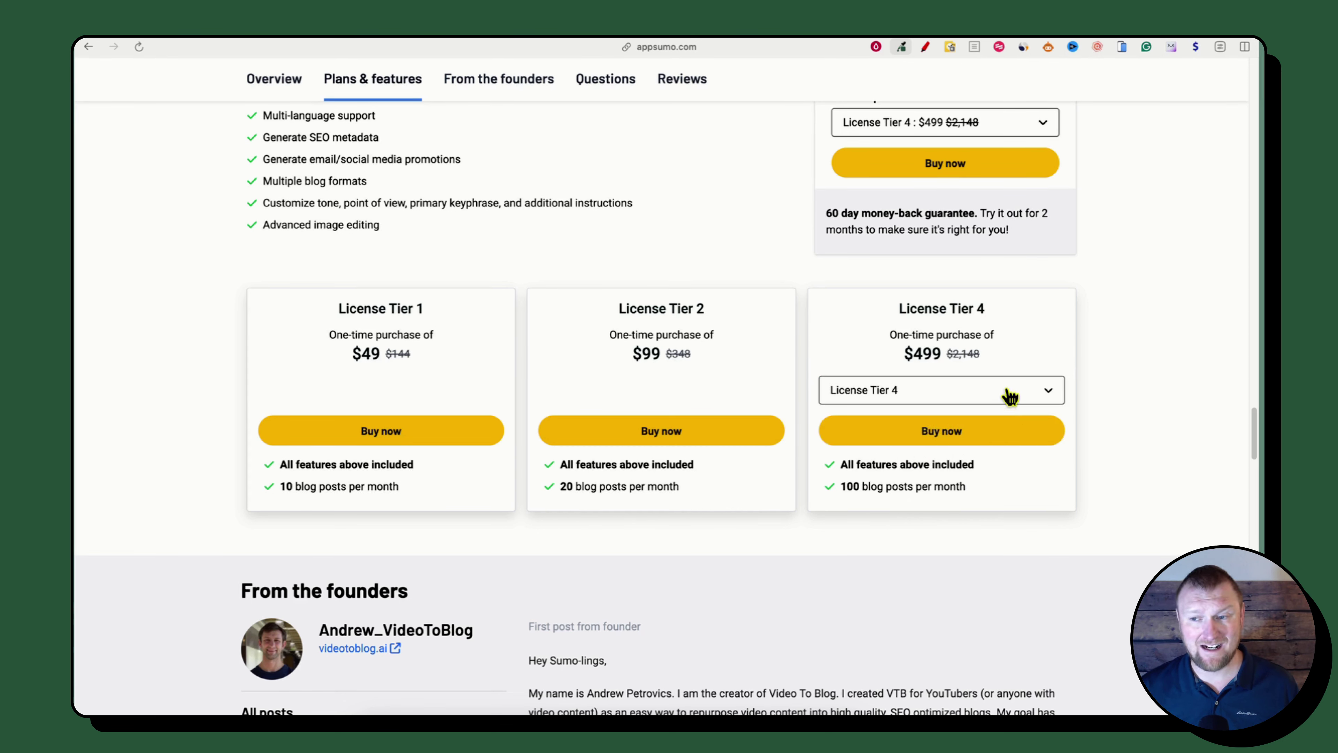
click(1019, 396)
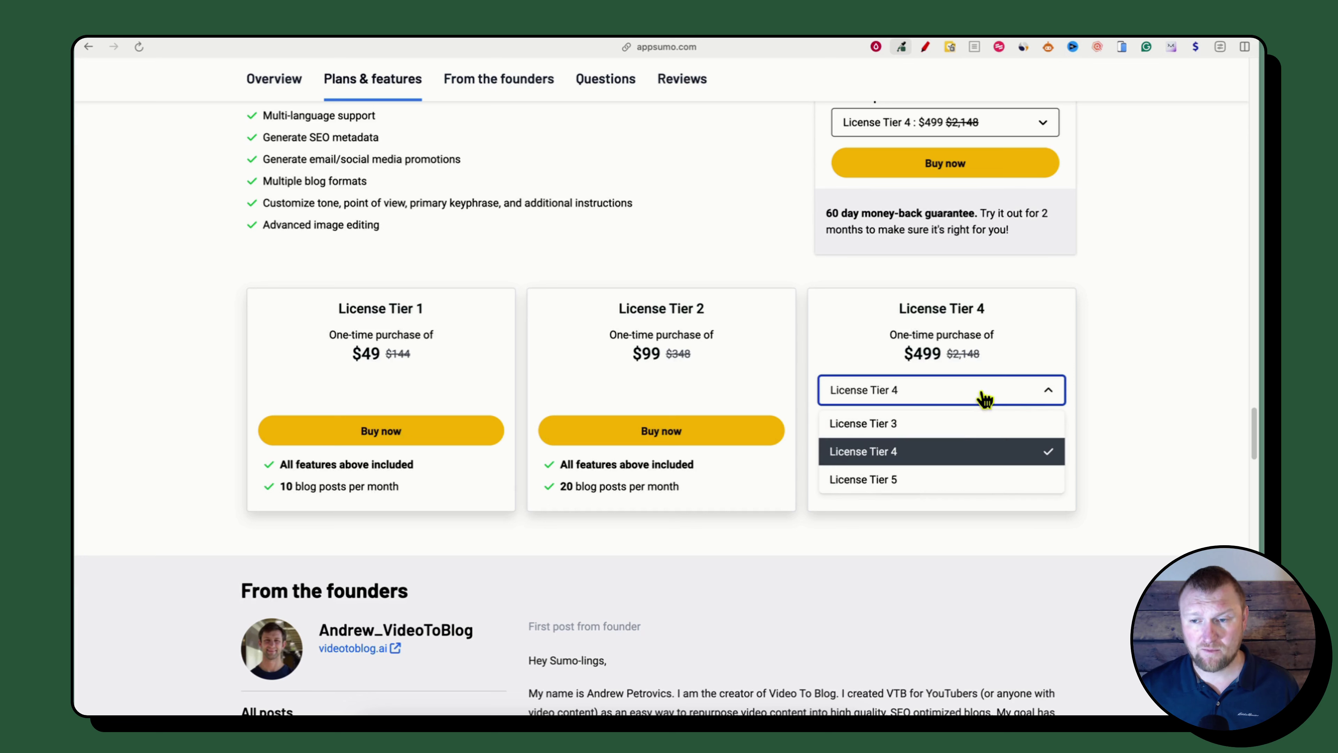
click(937, 476)
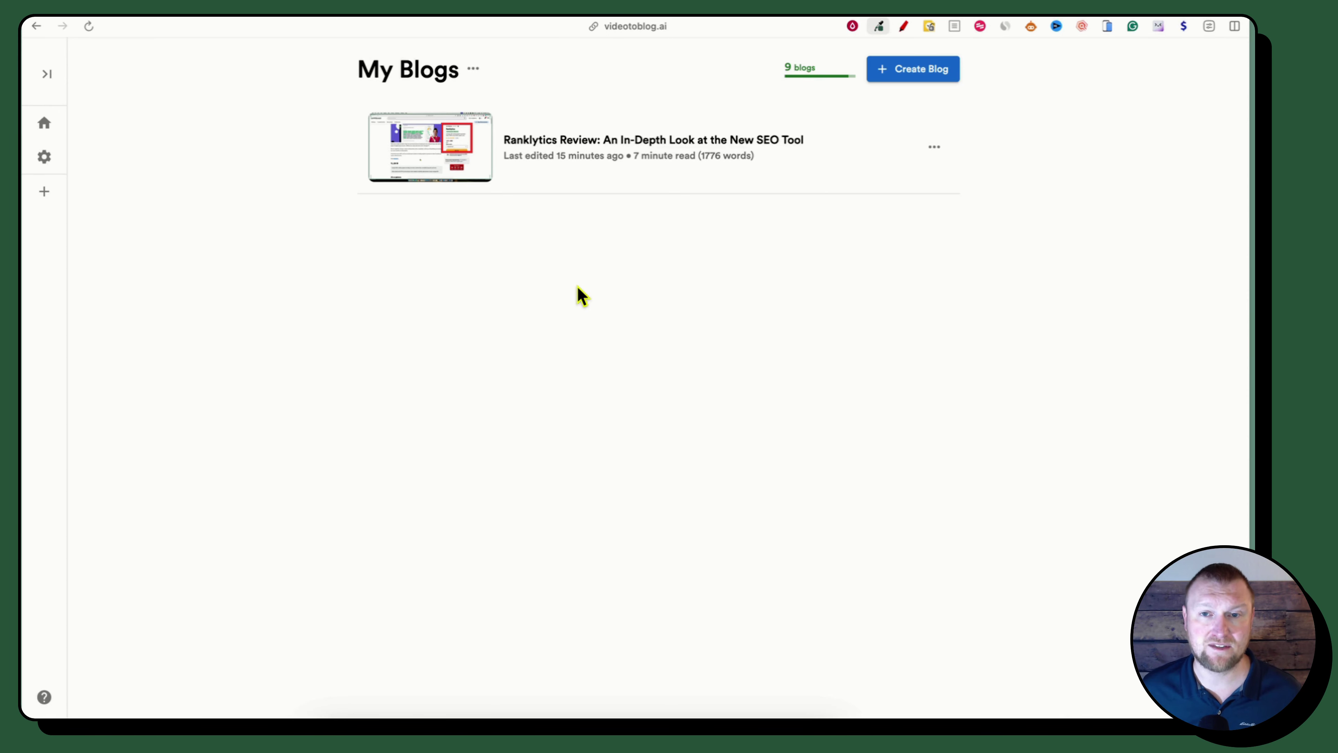
- Create a new blog from the uploaded Ranklytics Review.mp4 in the YouTube Videos folder
click(935, 73)
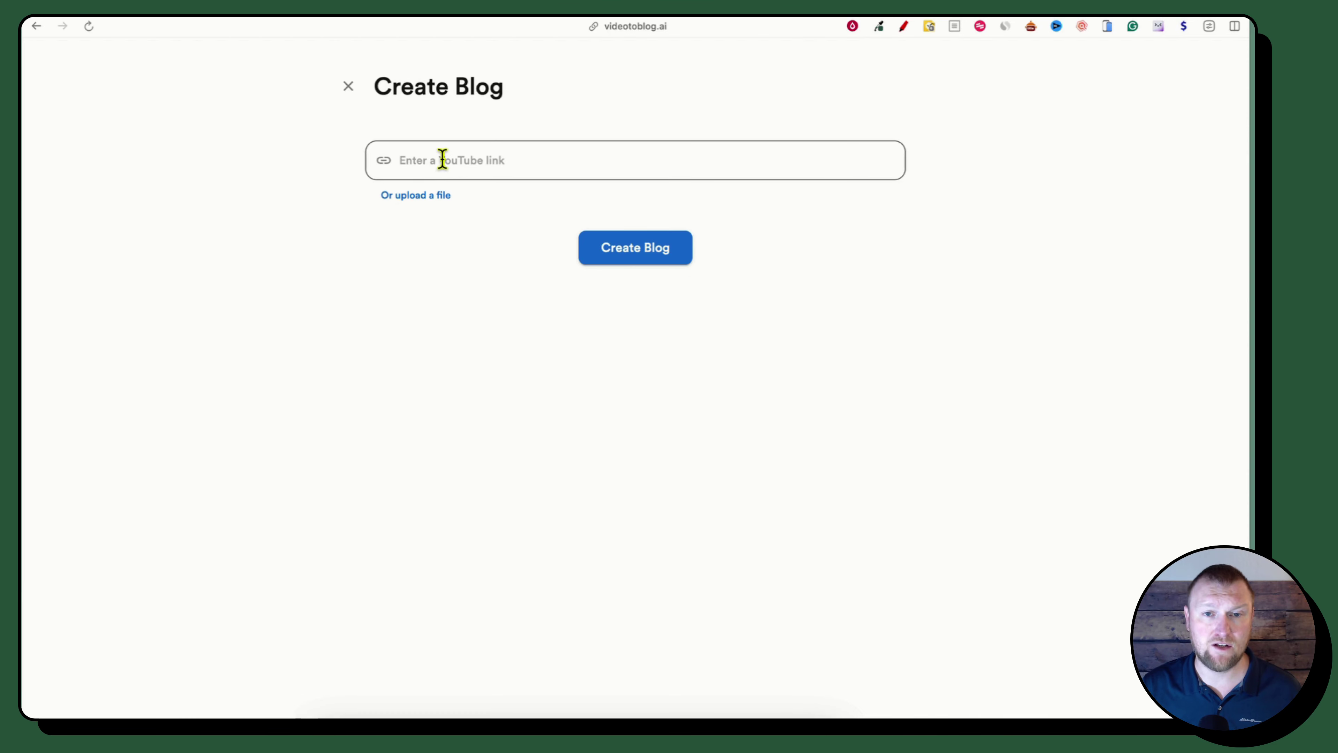
click(439, 204)
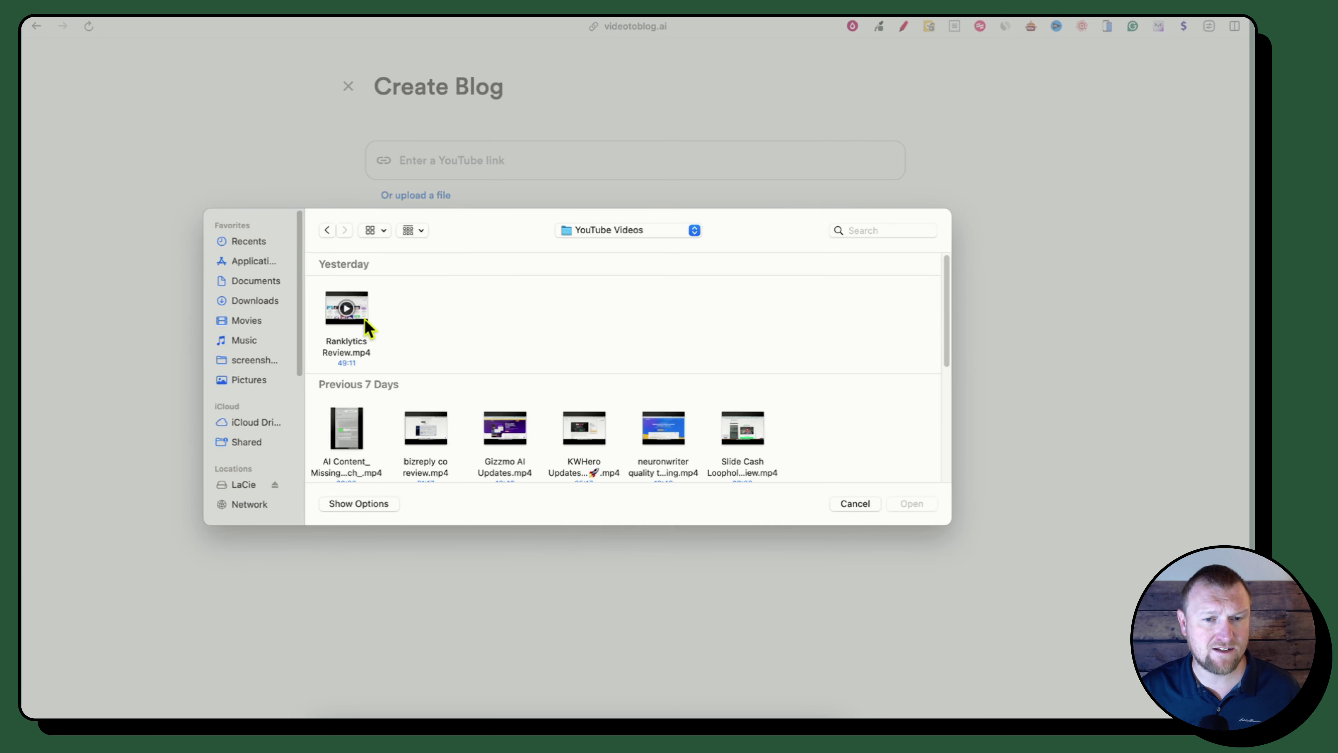
click(363, 314)
click(911, 506)
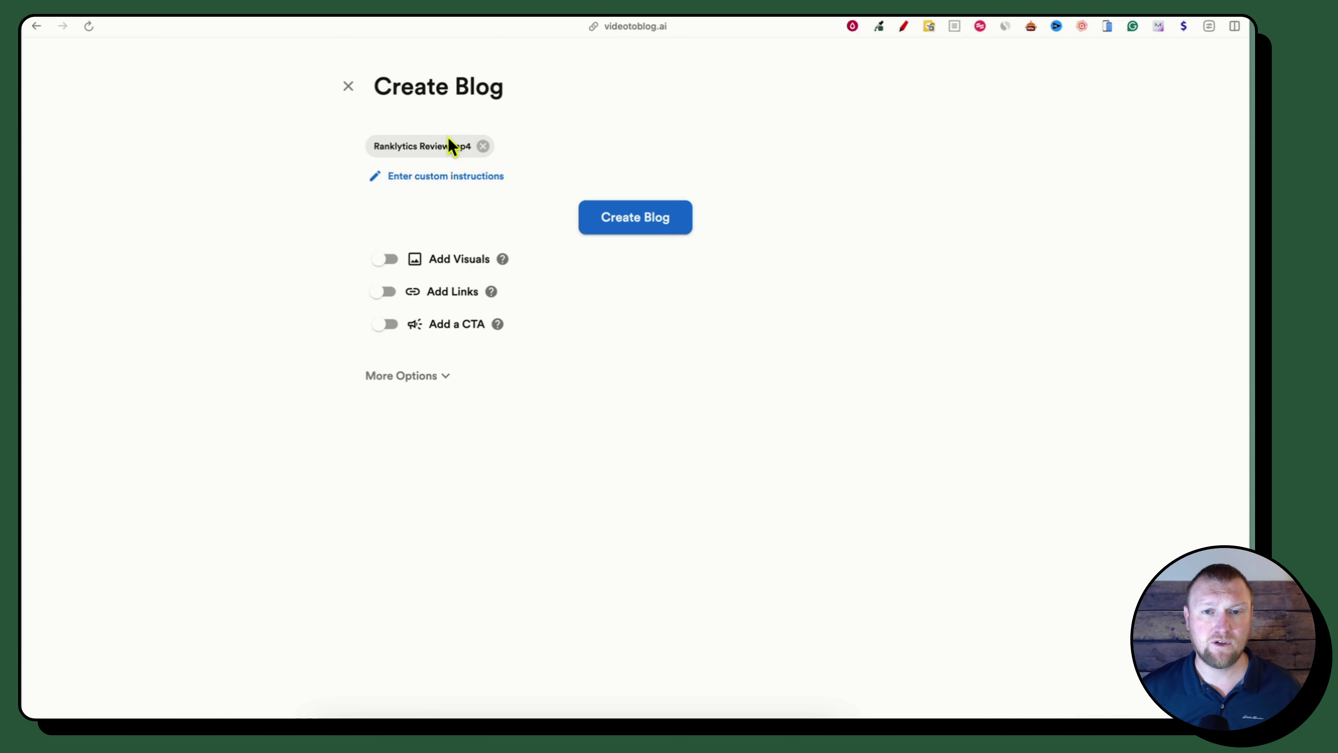
- Add custom instructions: first-person friendly tone, a table for pricing, and use 6 images
click(466, 185)
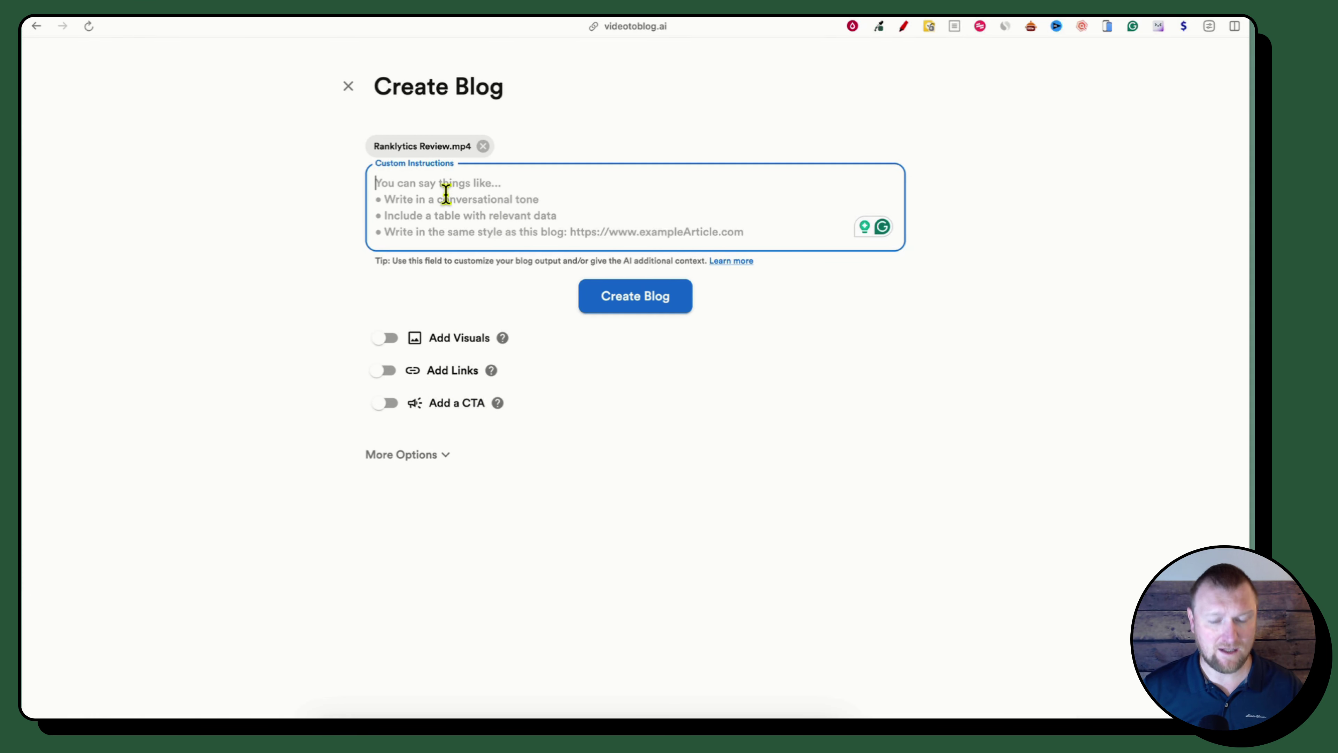
text(first per)
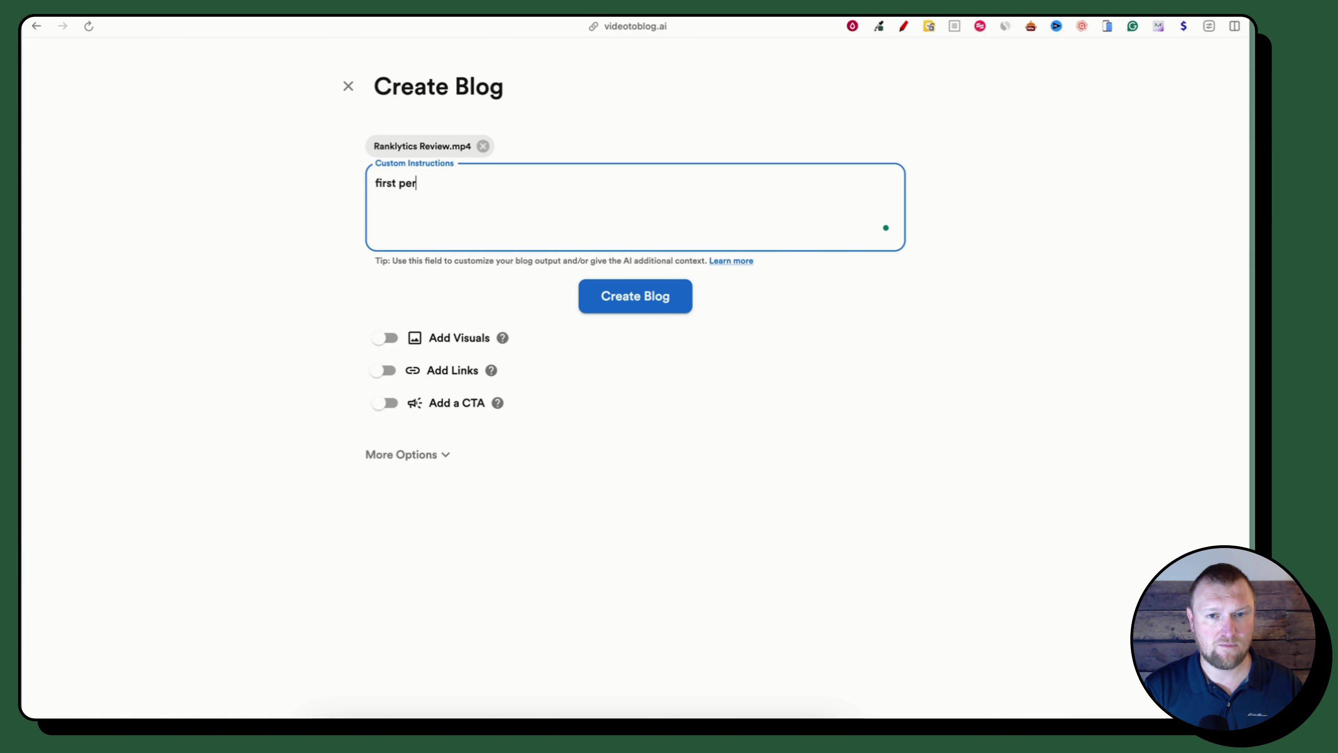
text(son tone like )
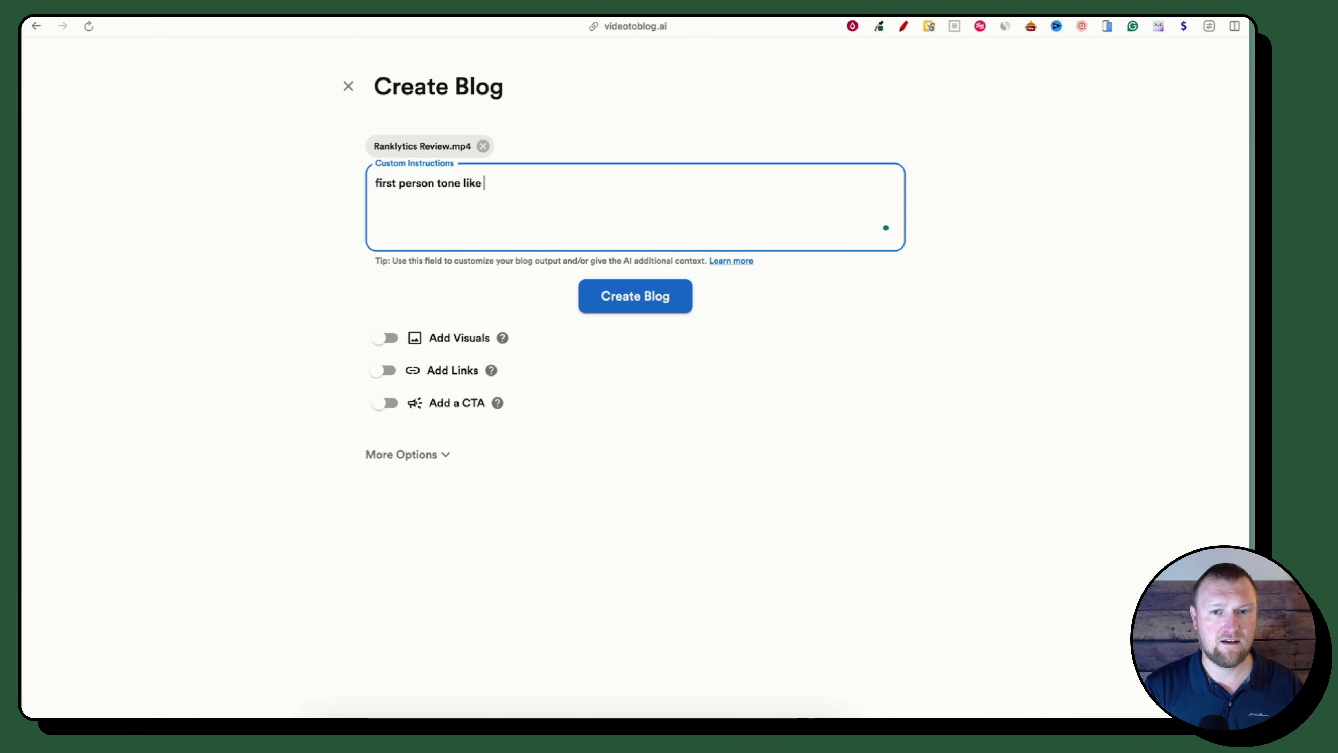
text(im talking to a friend)
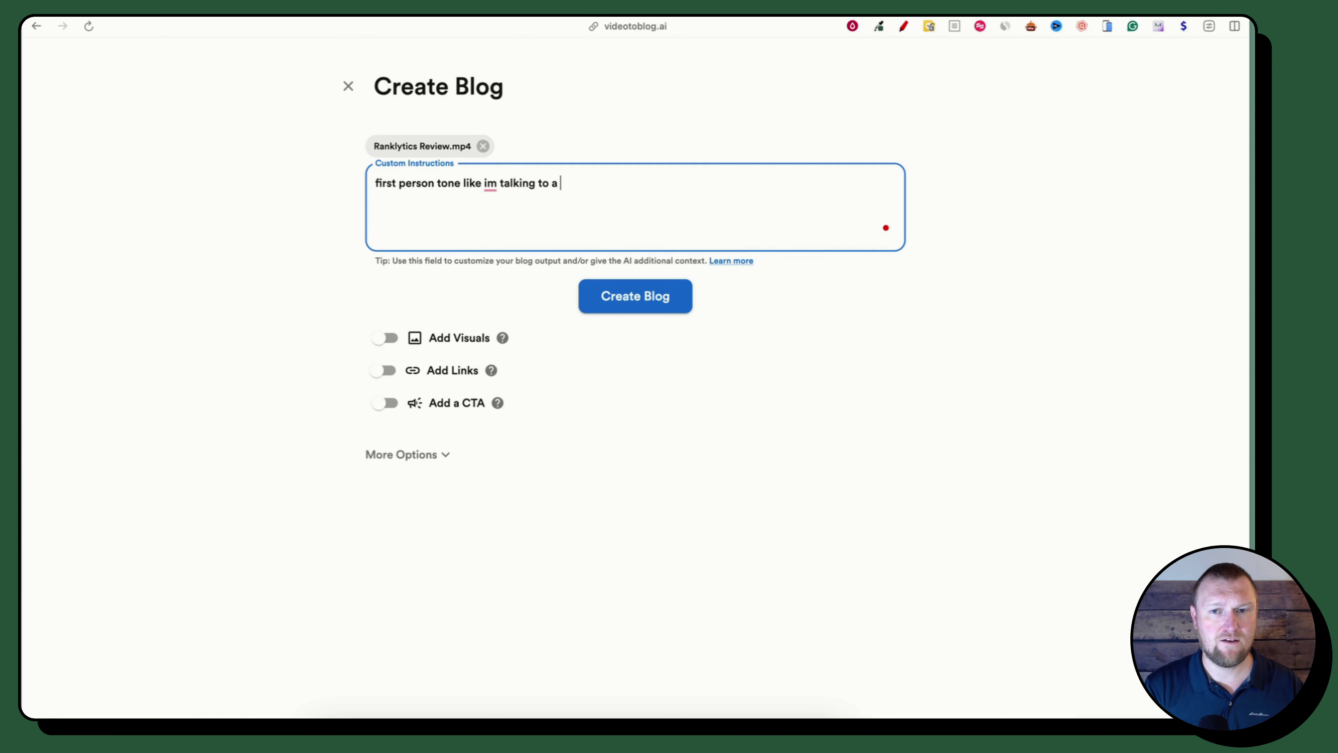
key(Return)
text(create a t)
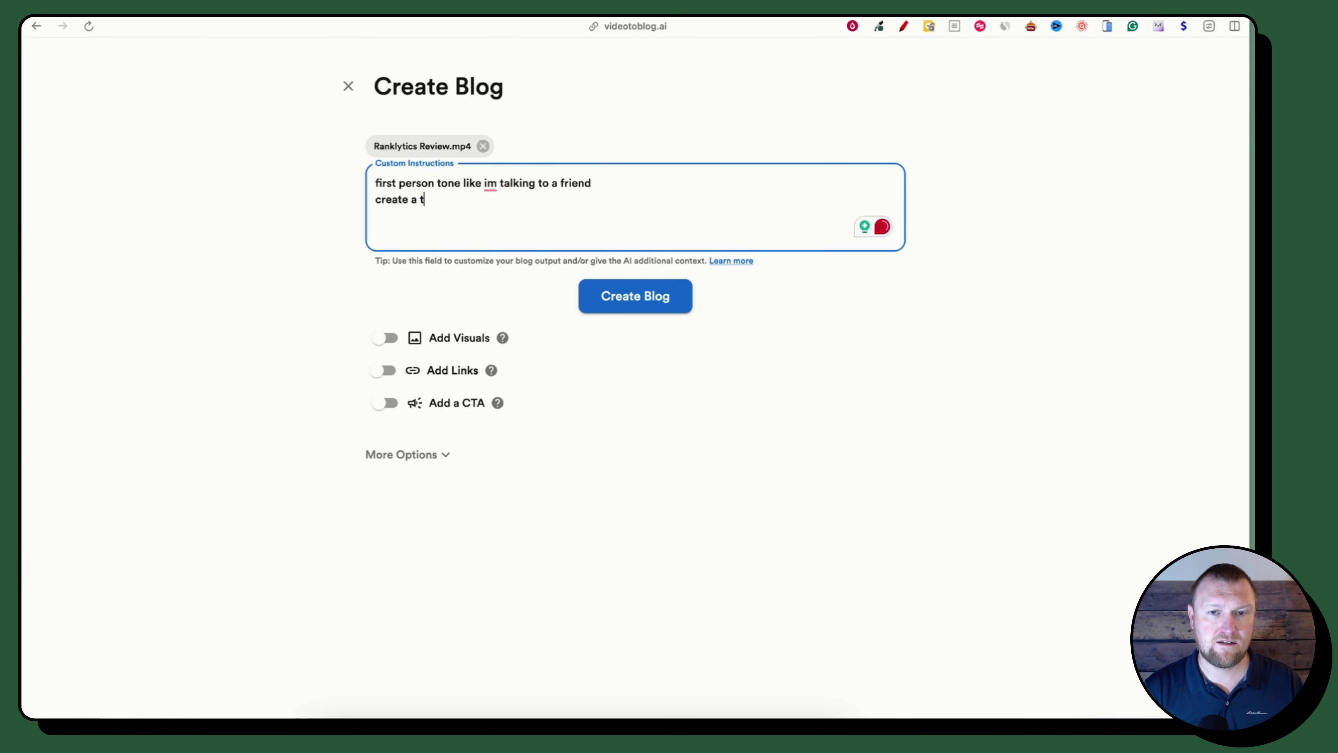
text(able for the pricing sect)
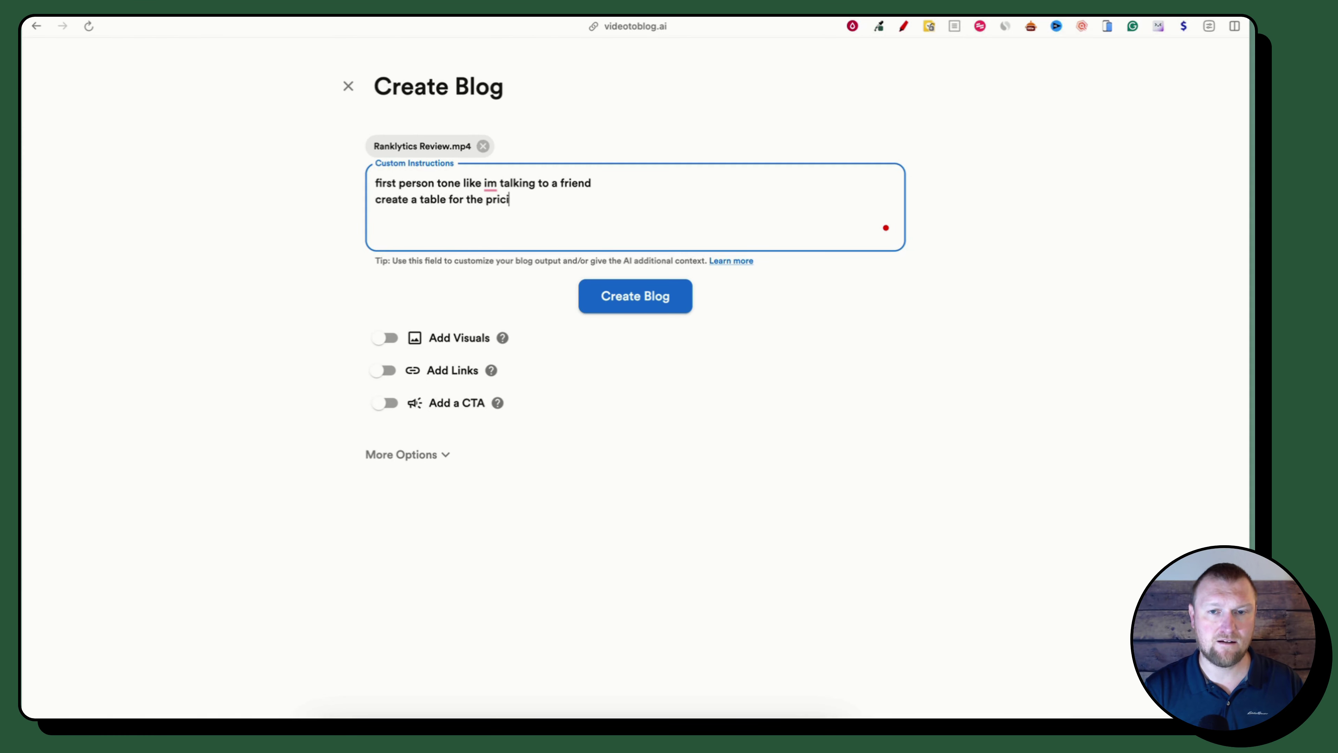
text(ion)
key(Return)
text(use 6 images)
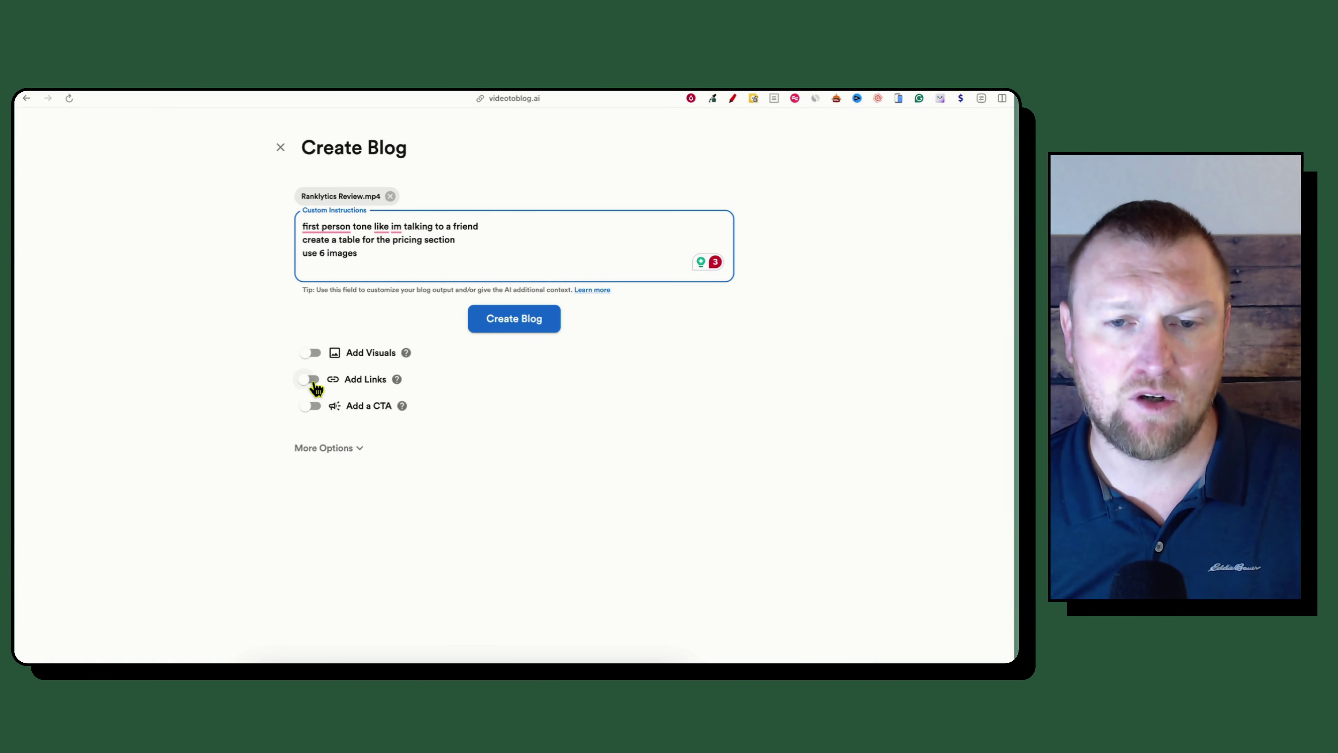
- Switch on Add Visuals with Featured Image / Video set to None and screenshots included
click(313, 353)
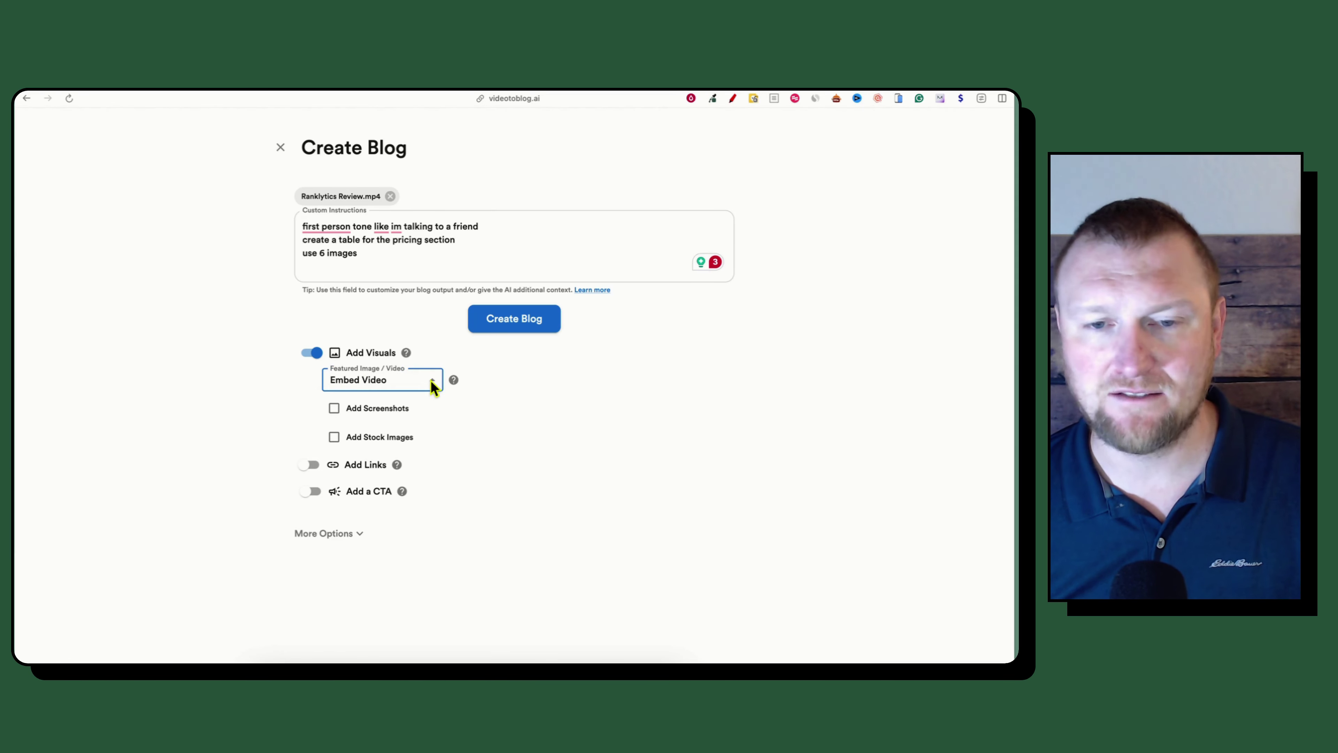
click(432, 384)
click(361, 413)
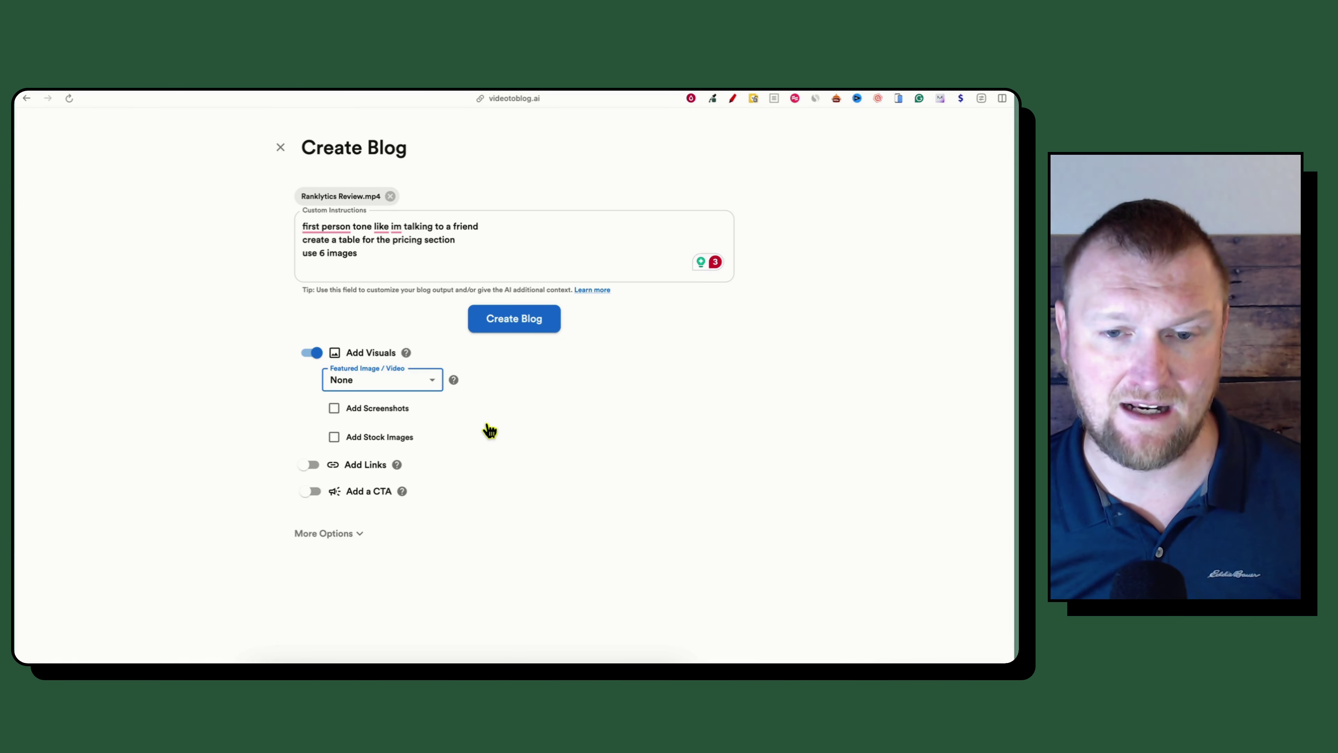
click(335, 410)
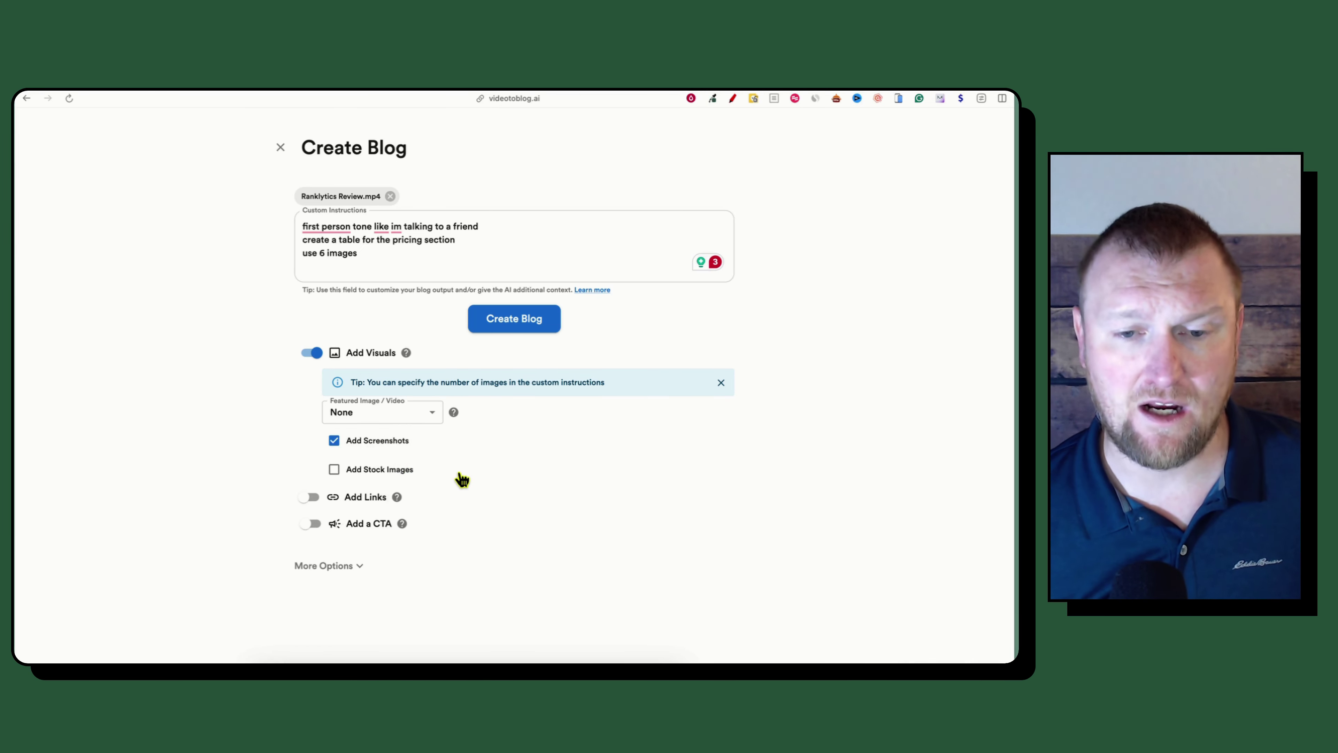
- Turn on links for the blog, sourcing them from the current sitemap
click(306, 497)
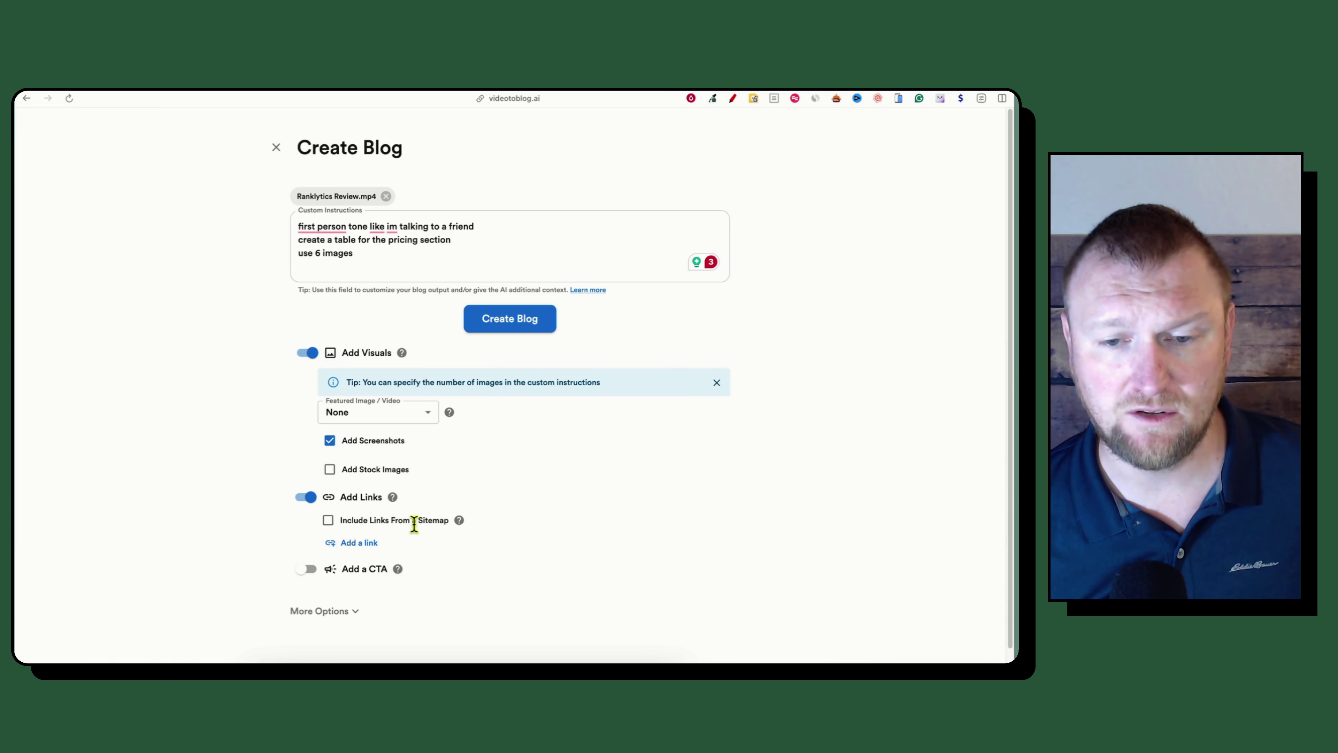
click(329, 522)
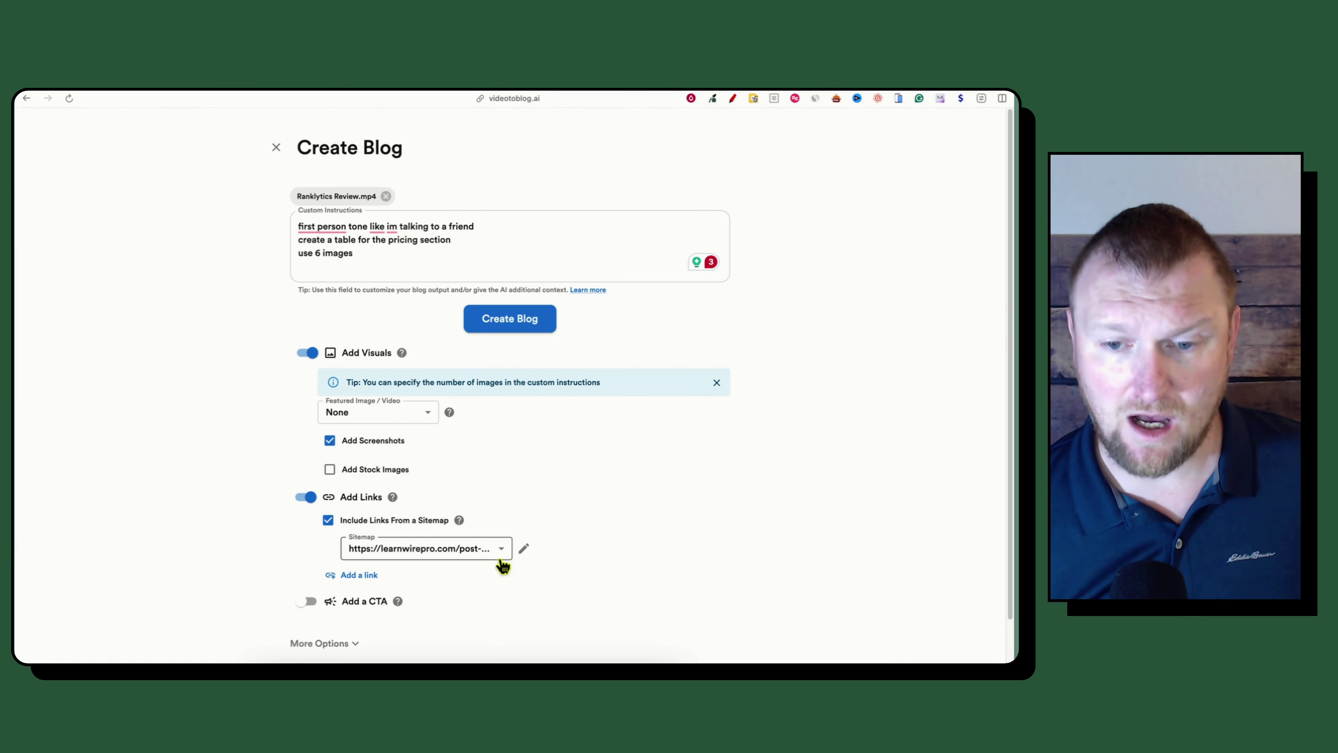
click(499, 549)
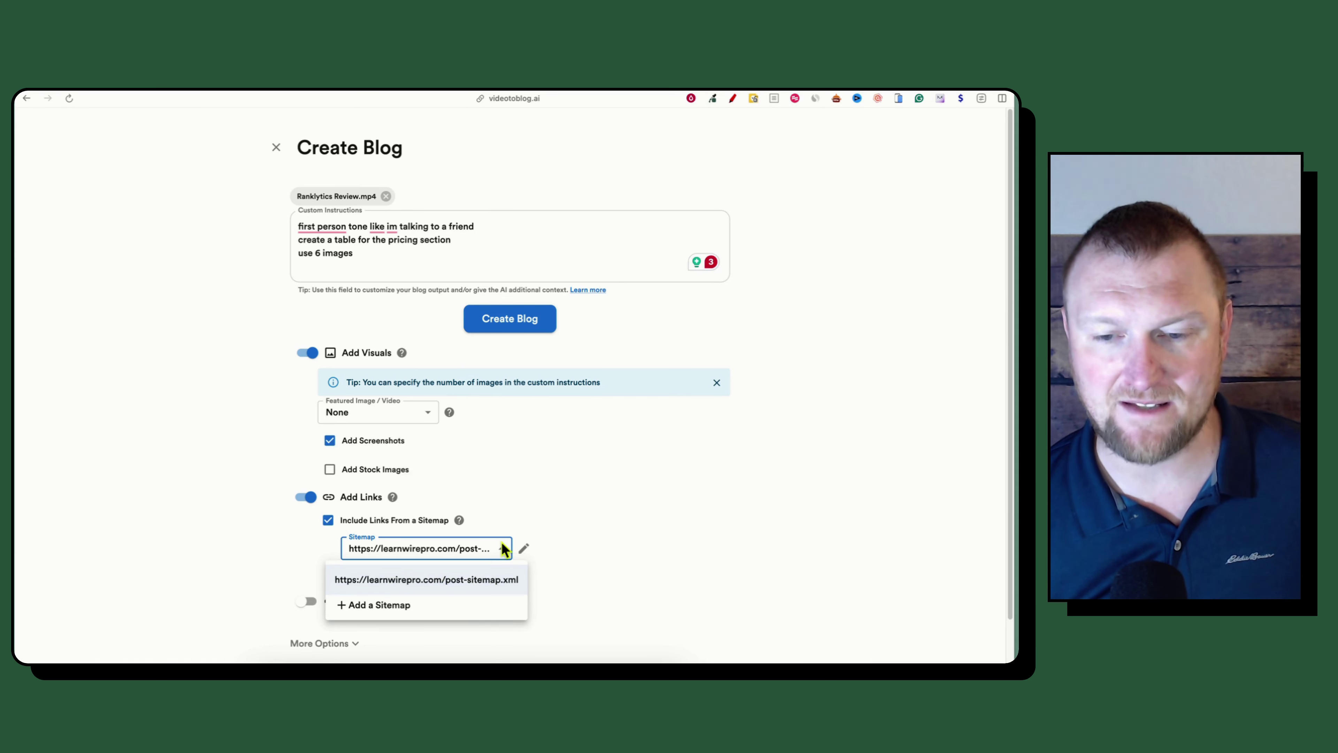
click(490, 549)
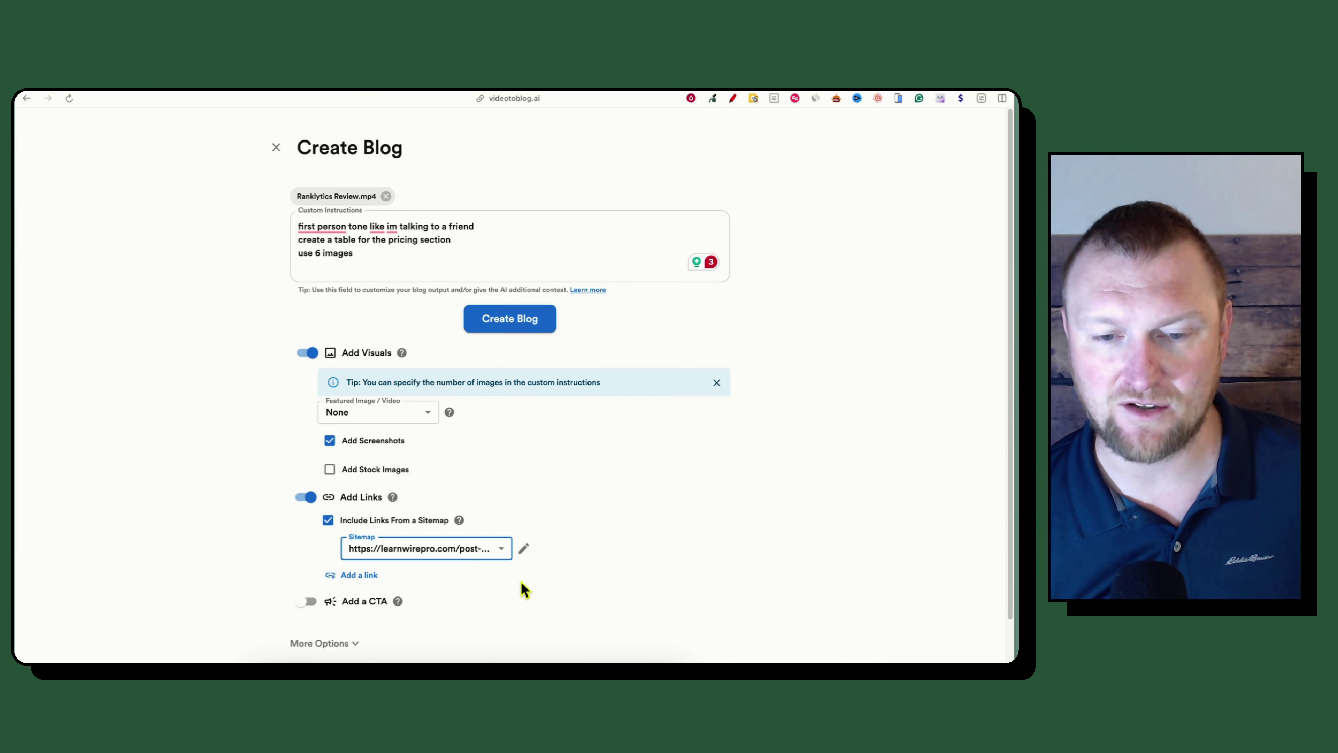
- Enable Add a CTA and choose '+ Add a CTA' to begin a new call to action
scroll(521, 581, down, 1)
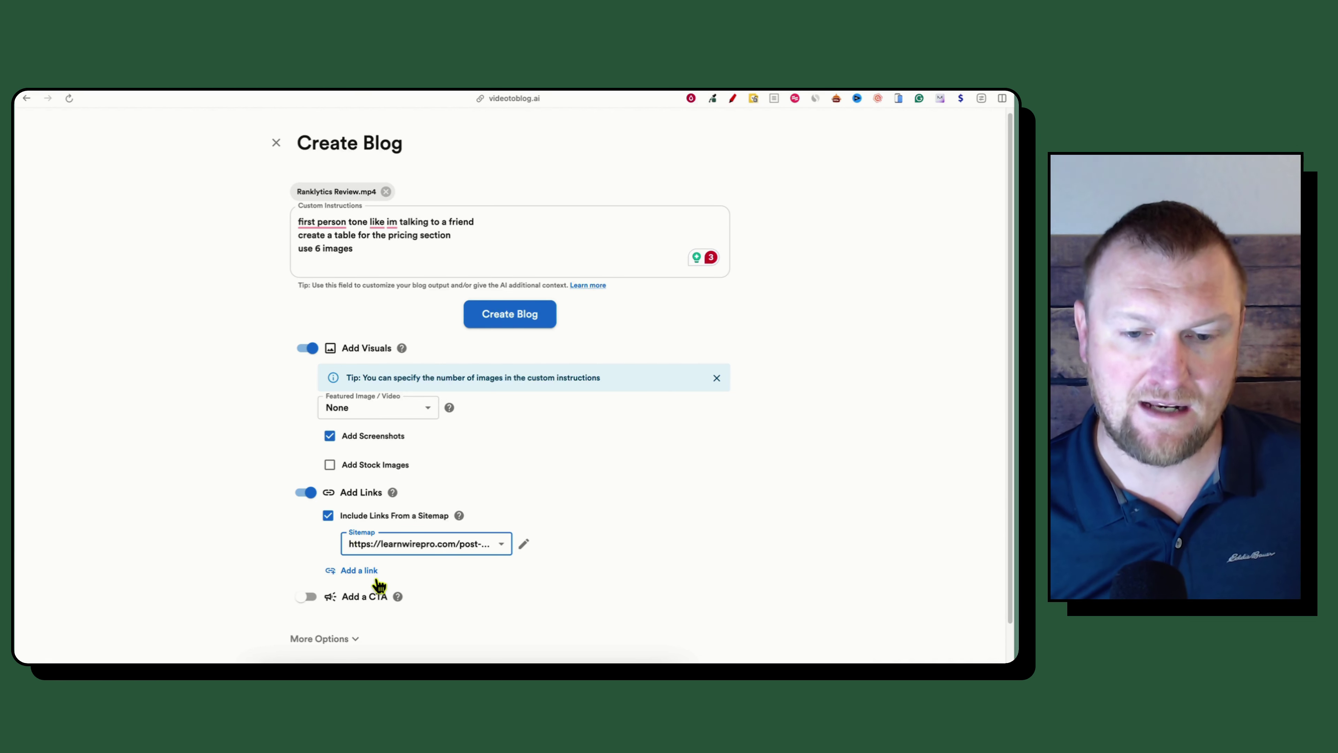
scroll(390, 577, down, 3)
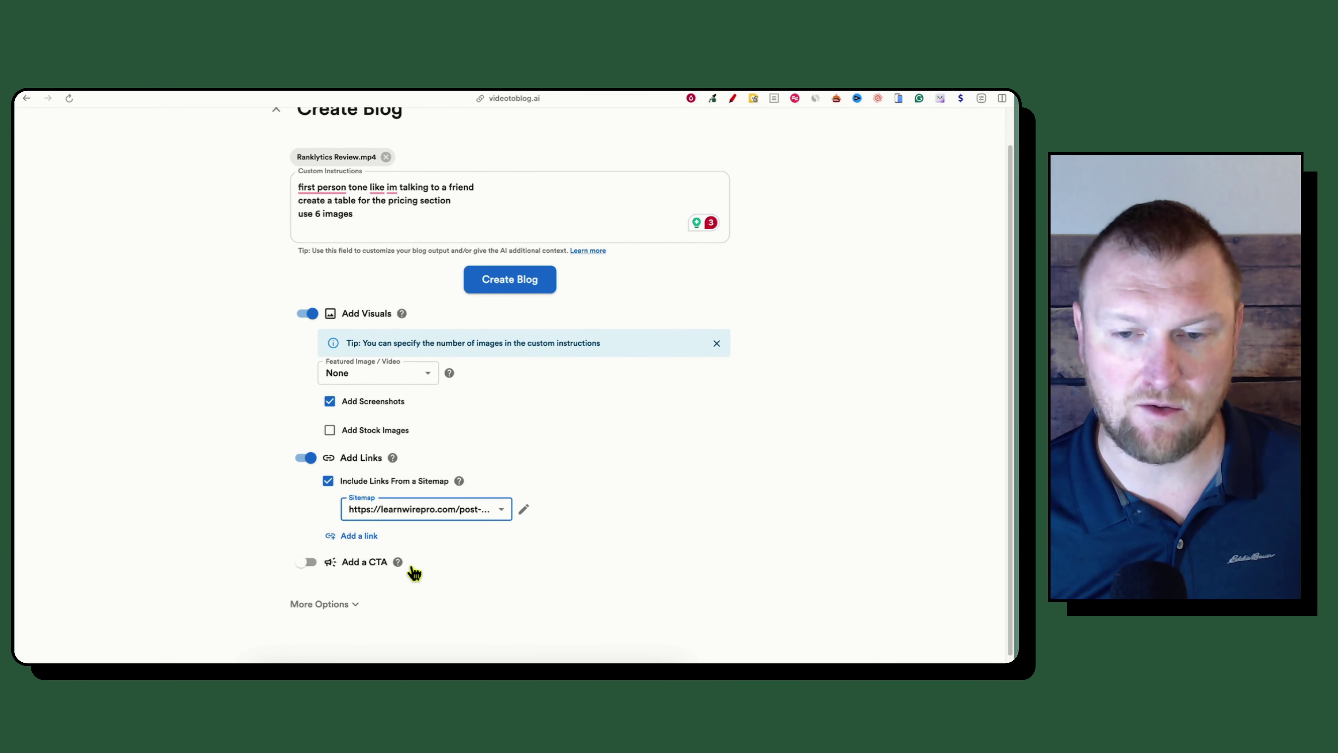
scroll(412, 571, down, 1)
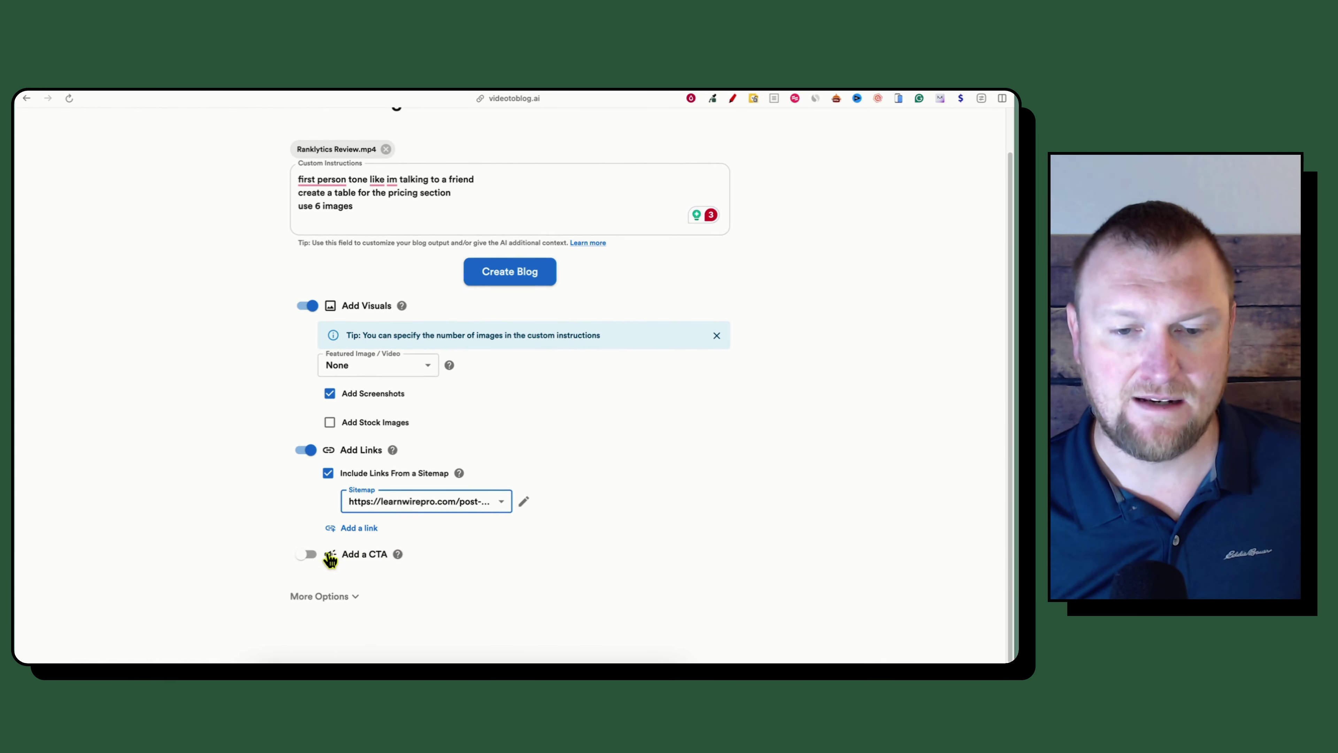
click(306, 560)
scroll(403, 564, down, 4)
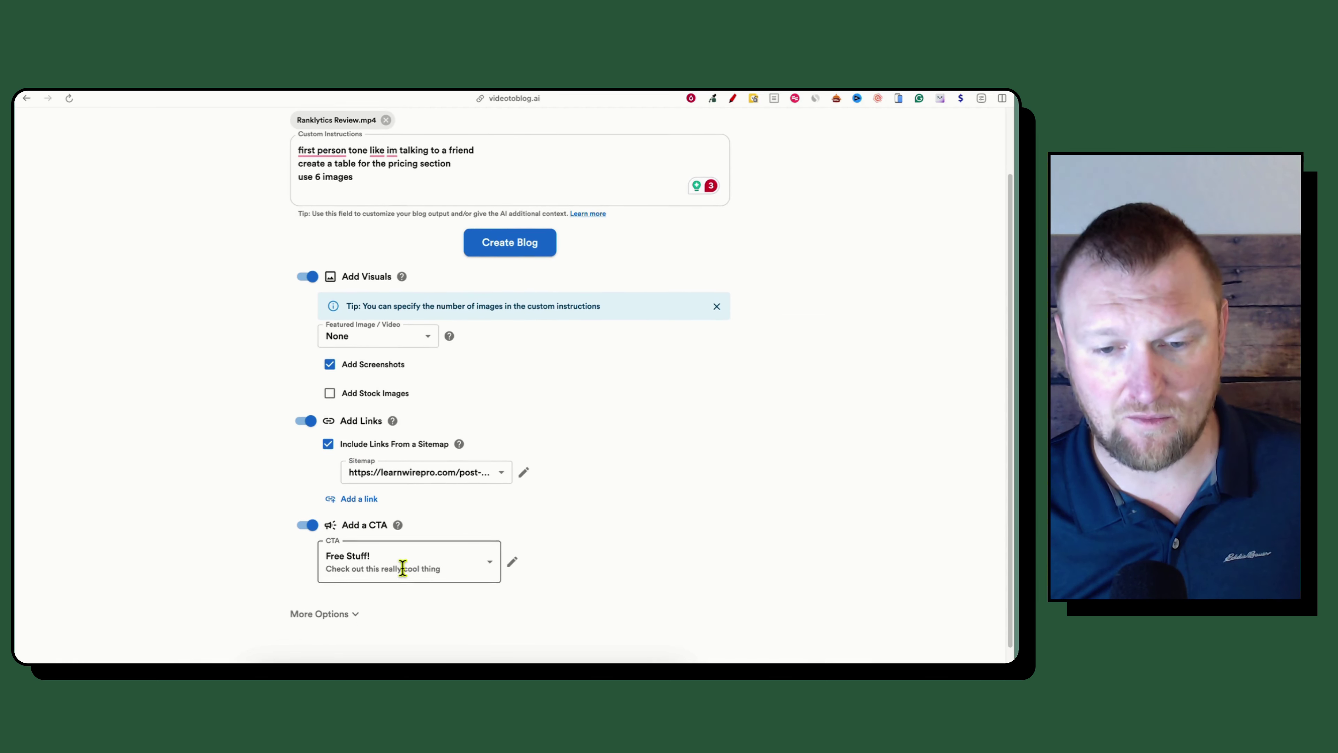
click(490, 550)
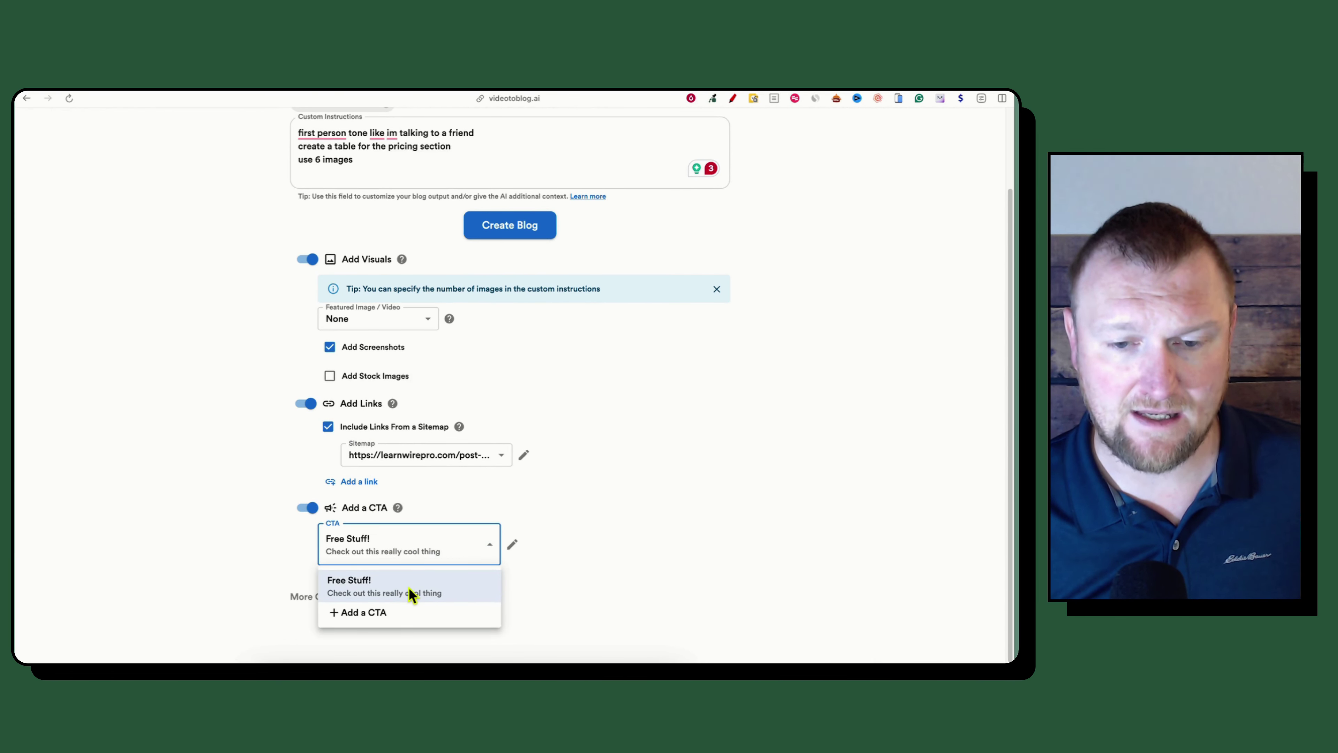
click(374, 614)
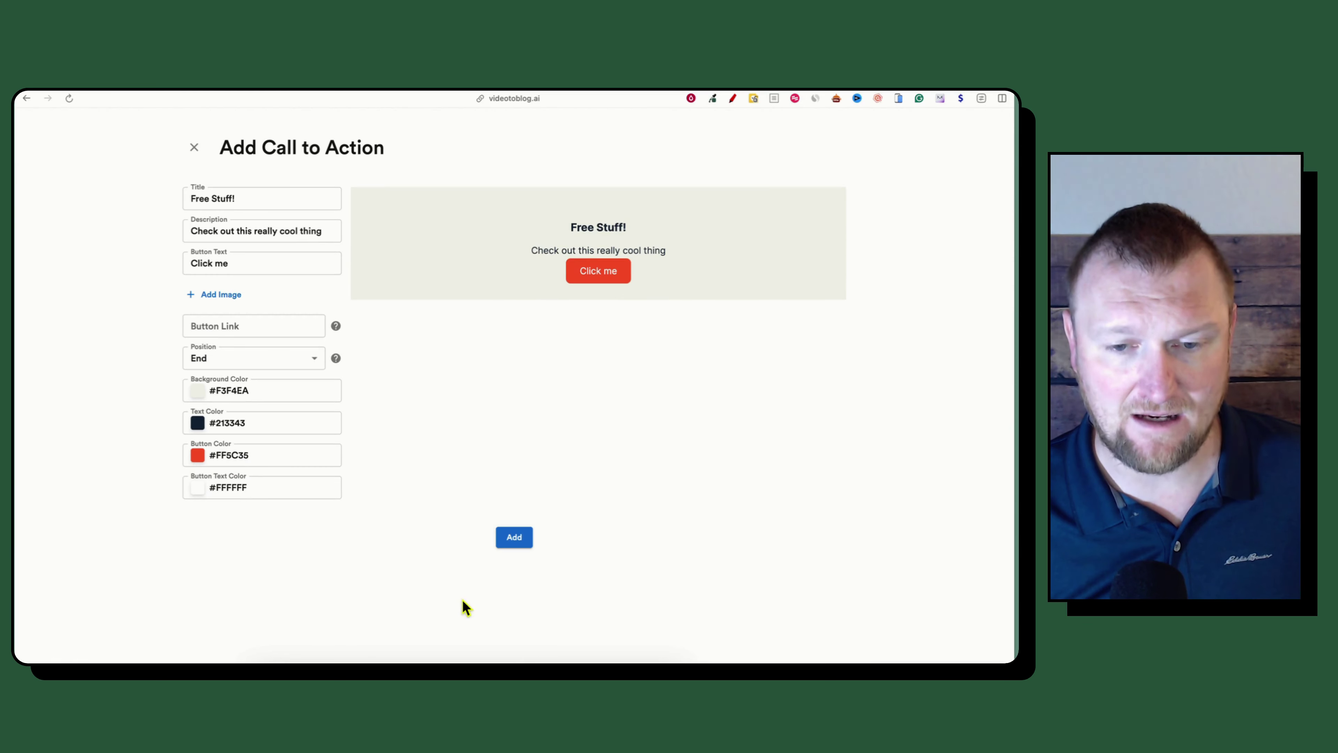
- Set the CTA title 'Get Ranklytics Today!', the LTD-sale description, and button text 'Get Ranklytics'
drag(269, 199, 179, 199)
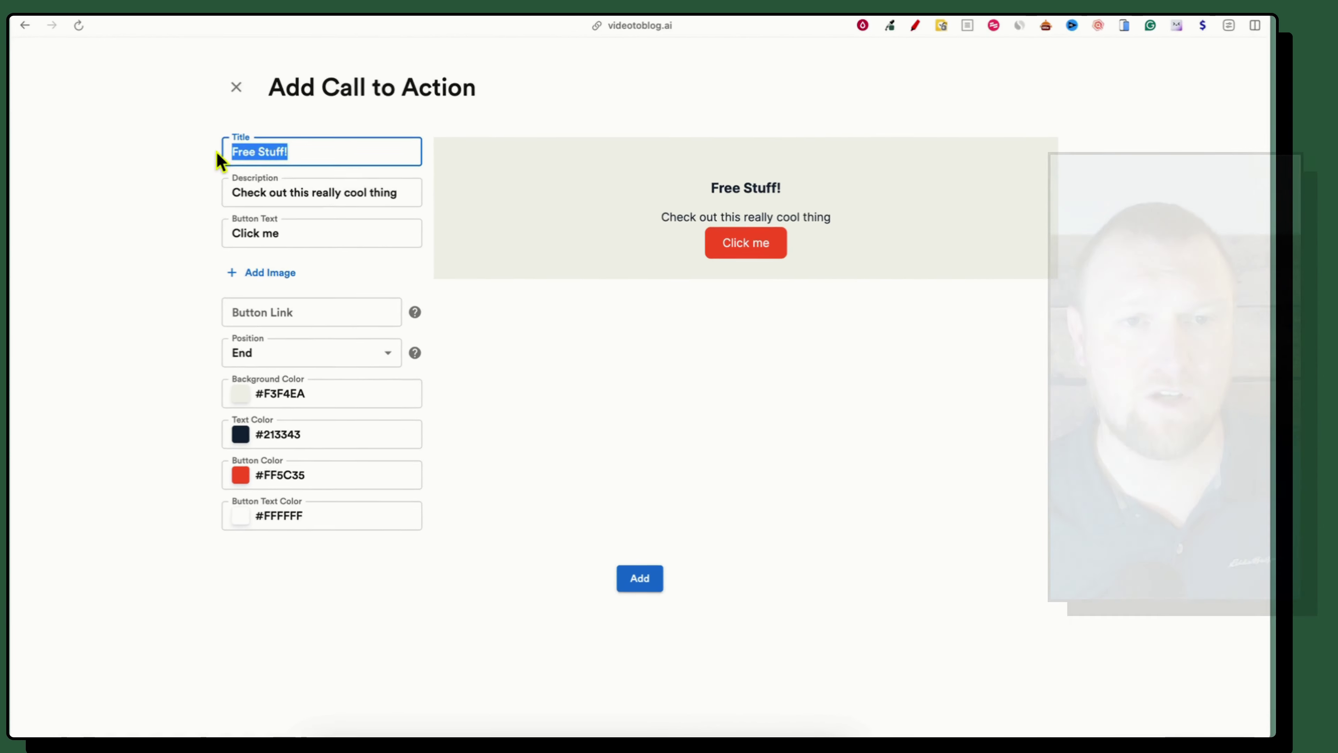
text(Get )
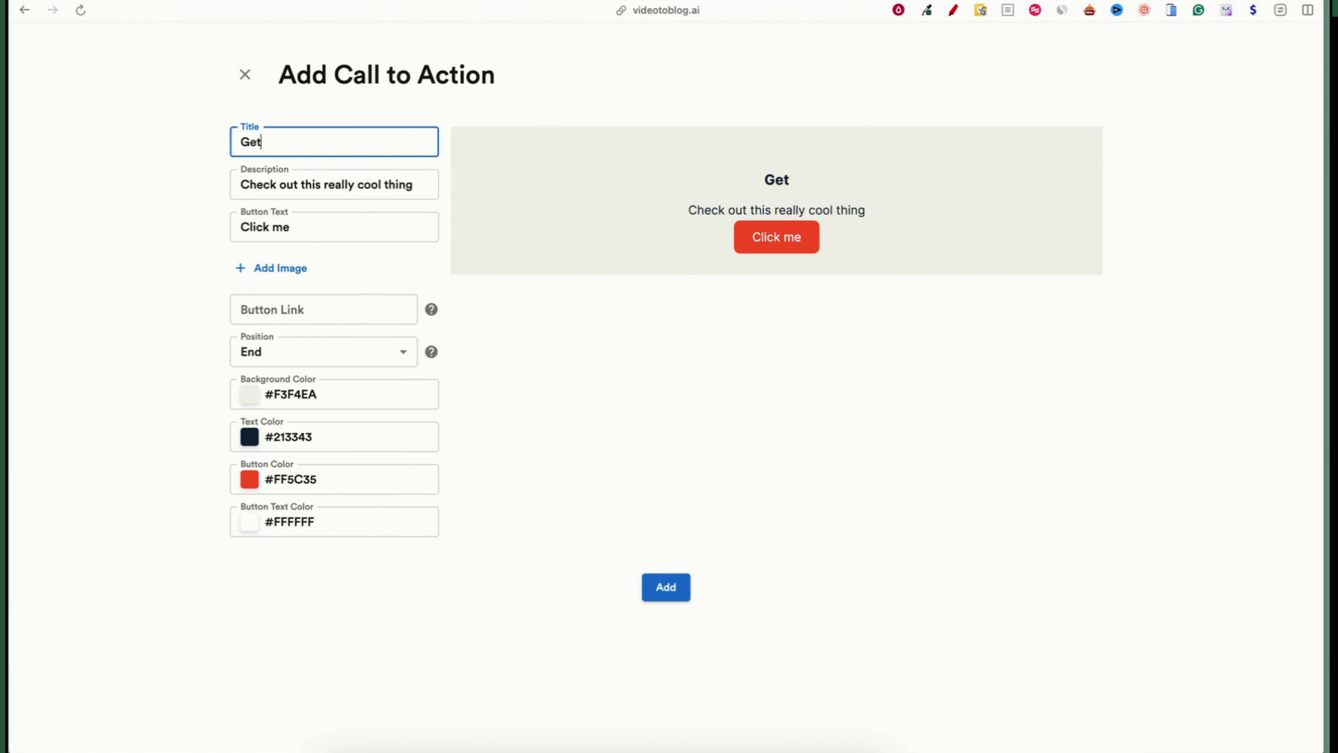
text(Ranklytics Today!)
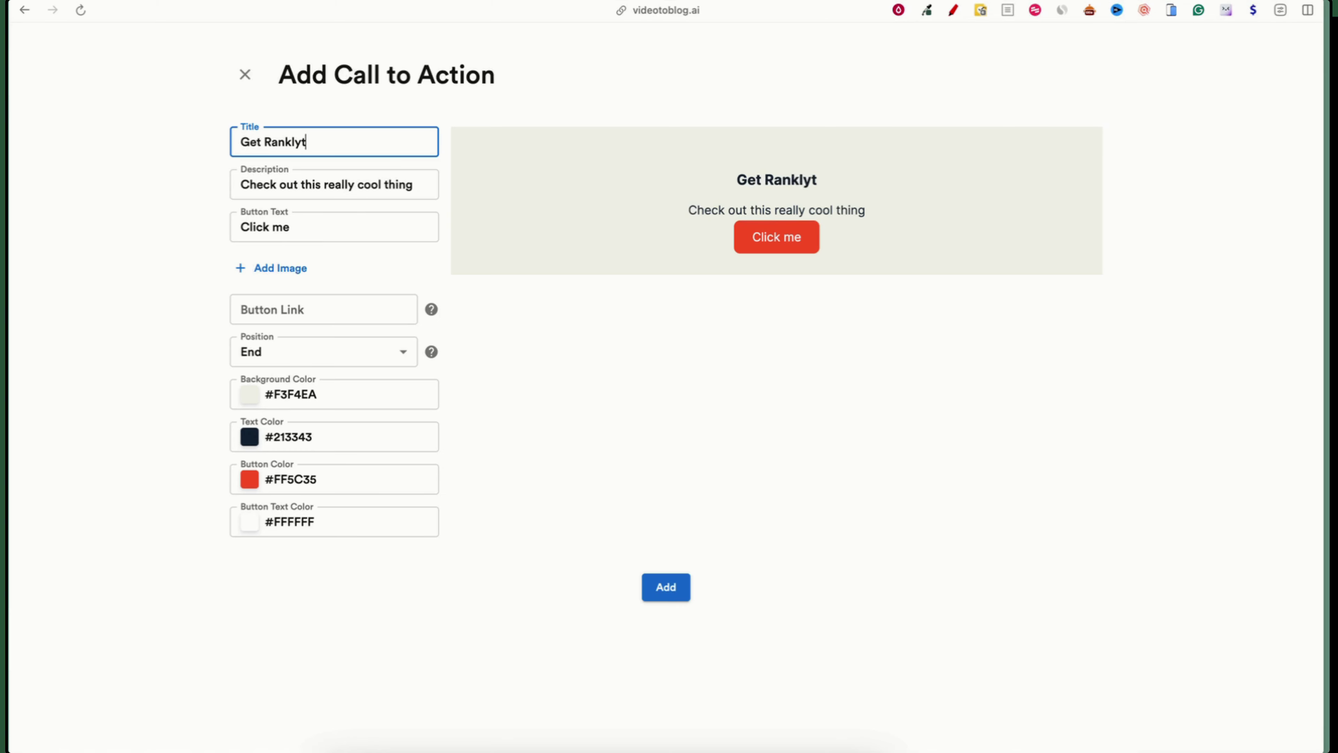
triple_click(416, 184)
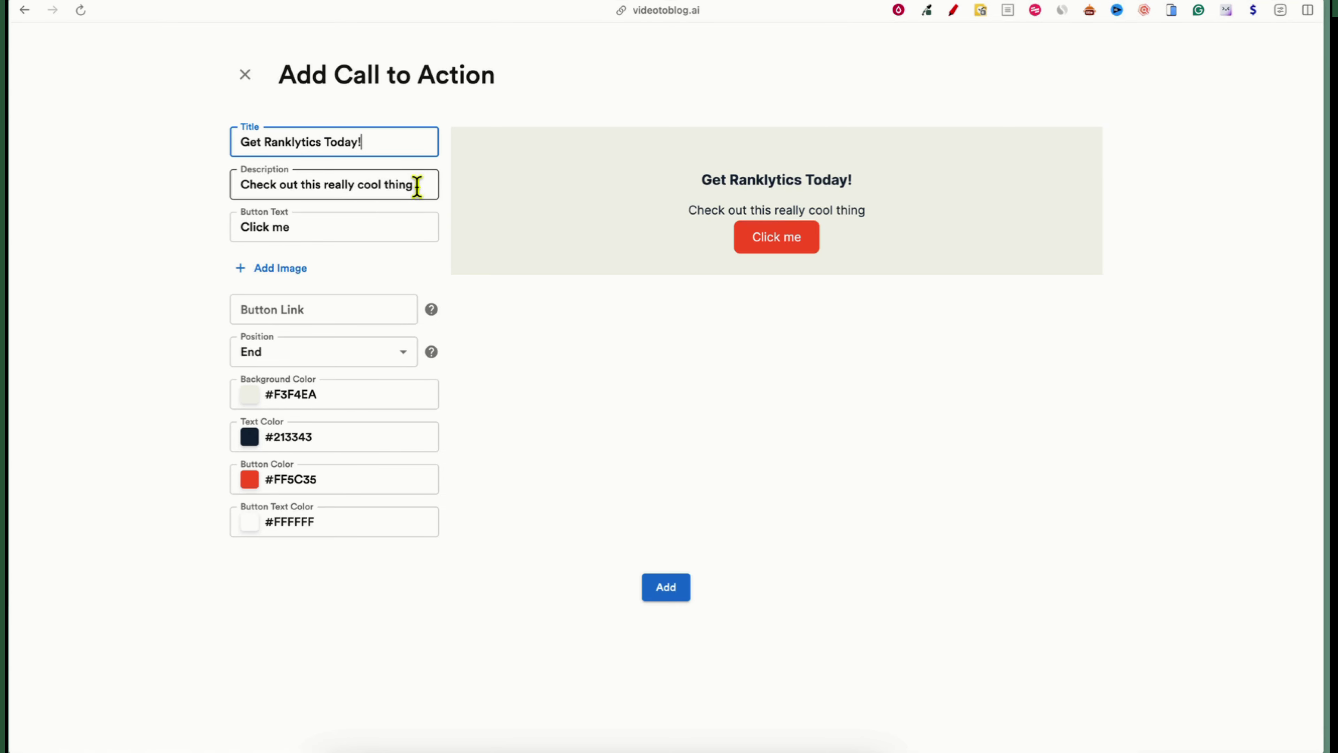
text(Go get this )
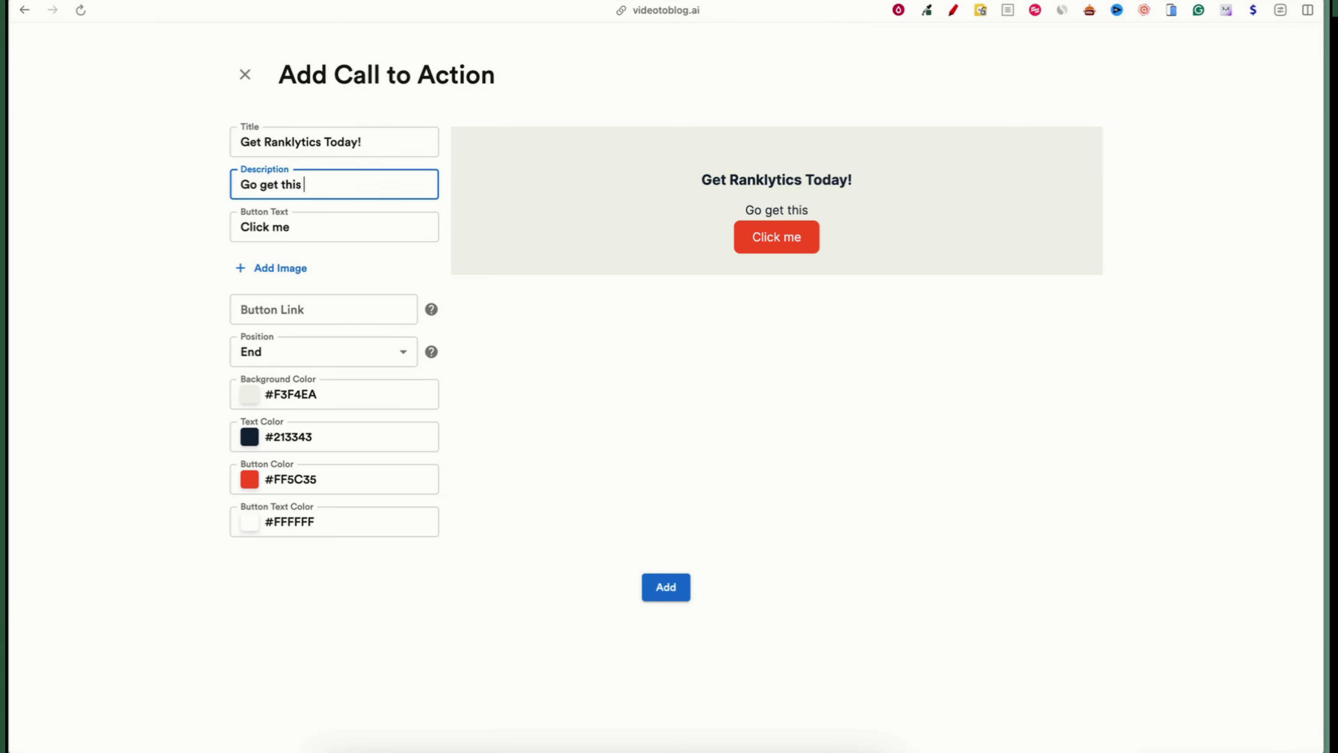
text(LTD while its)
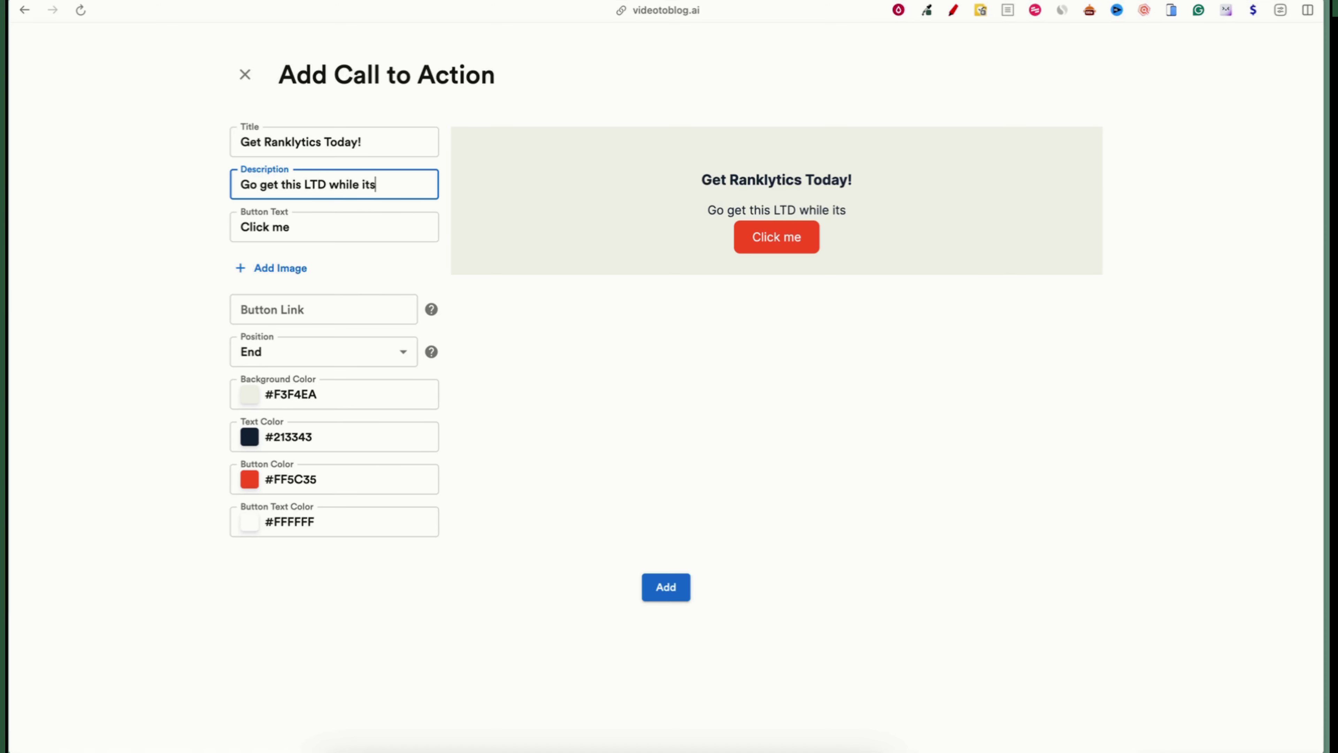
text( on sale an)
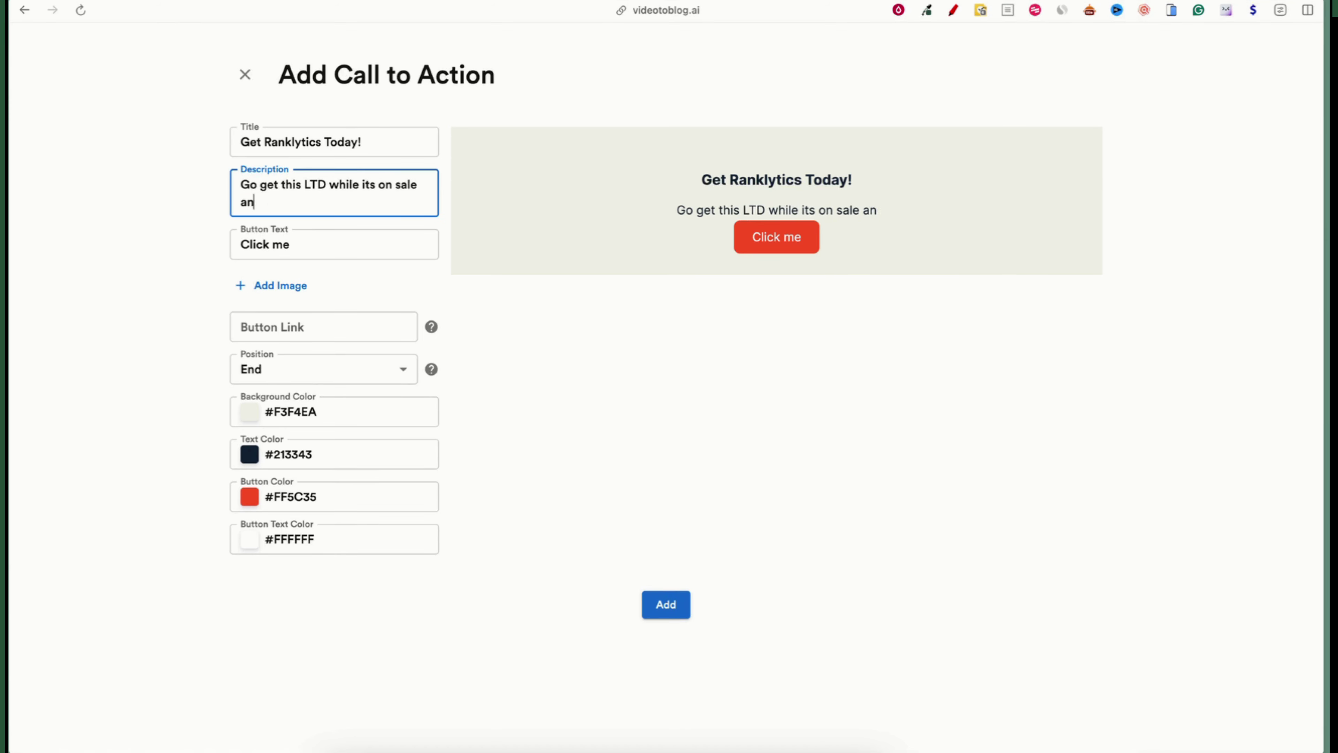
text(d available!)
click(322, 244)
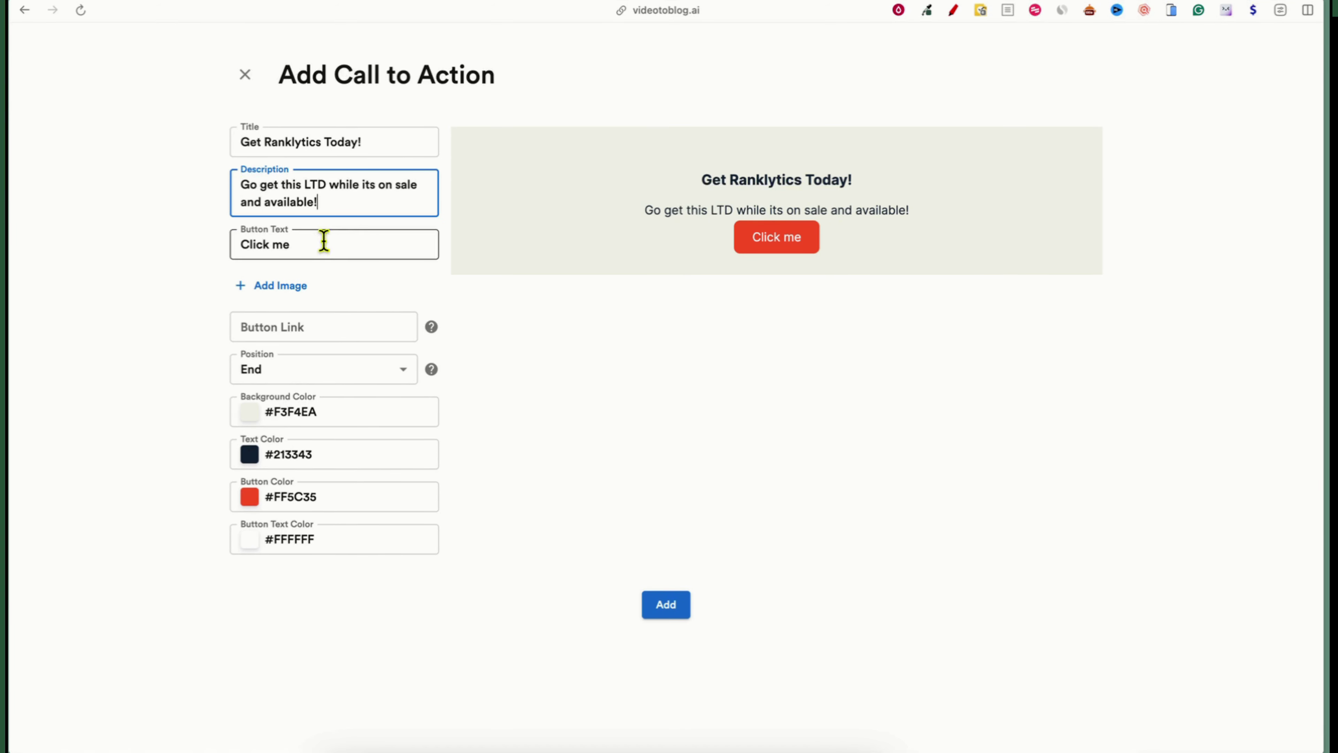
drag(311, 245, 233, 245)
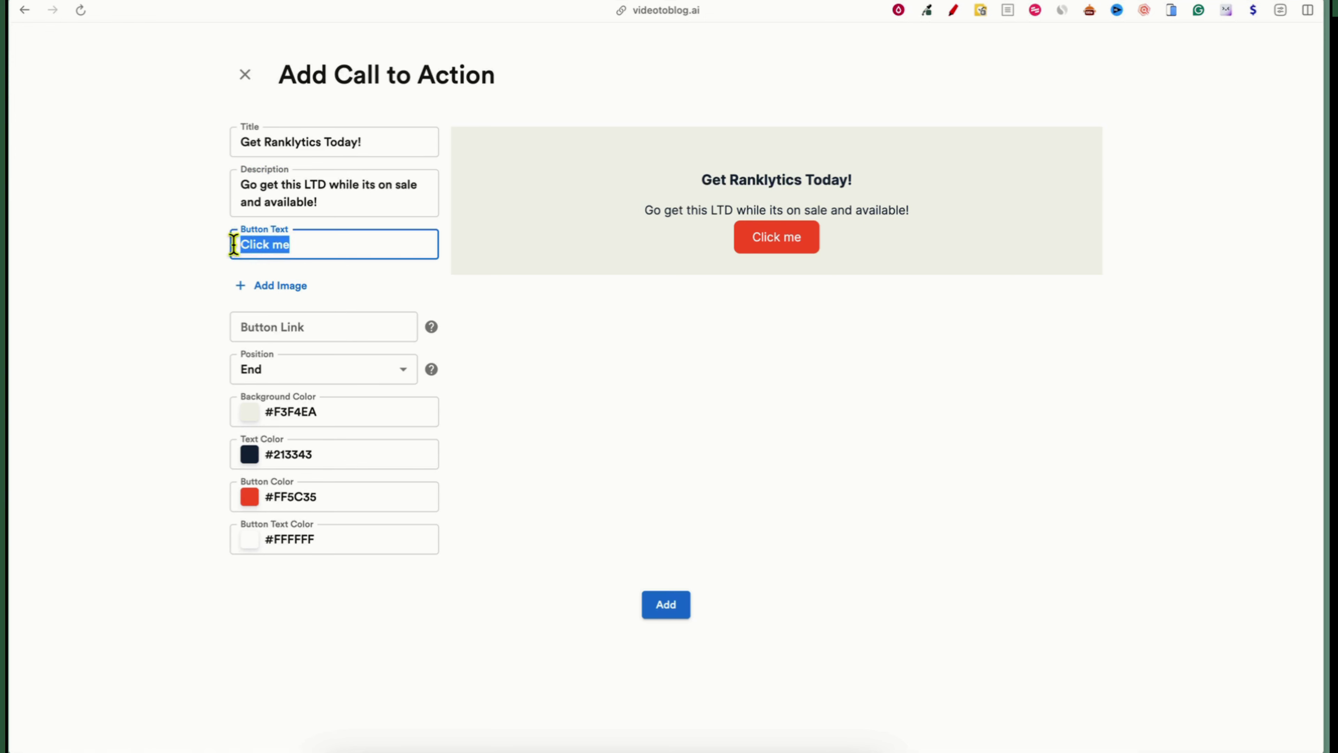
text(Get Ra)
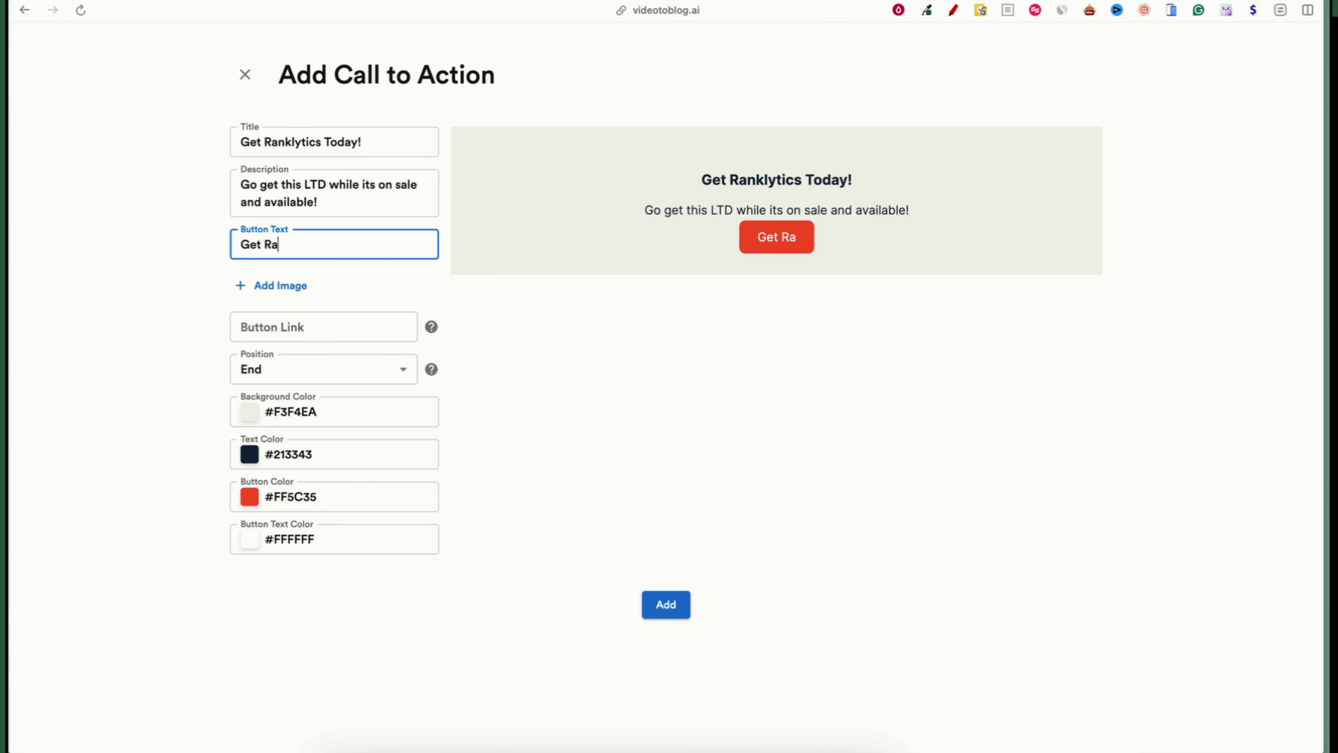
text(nklytics)
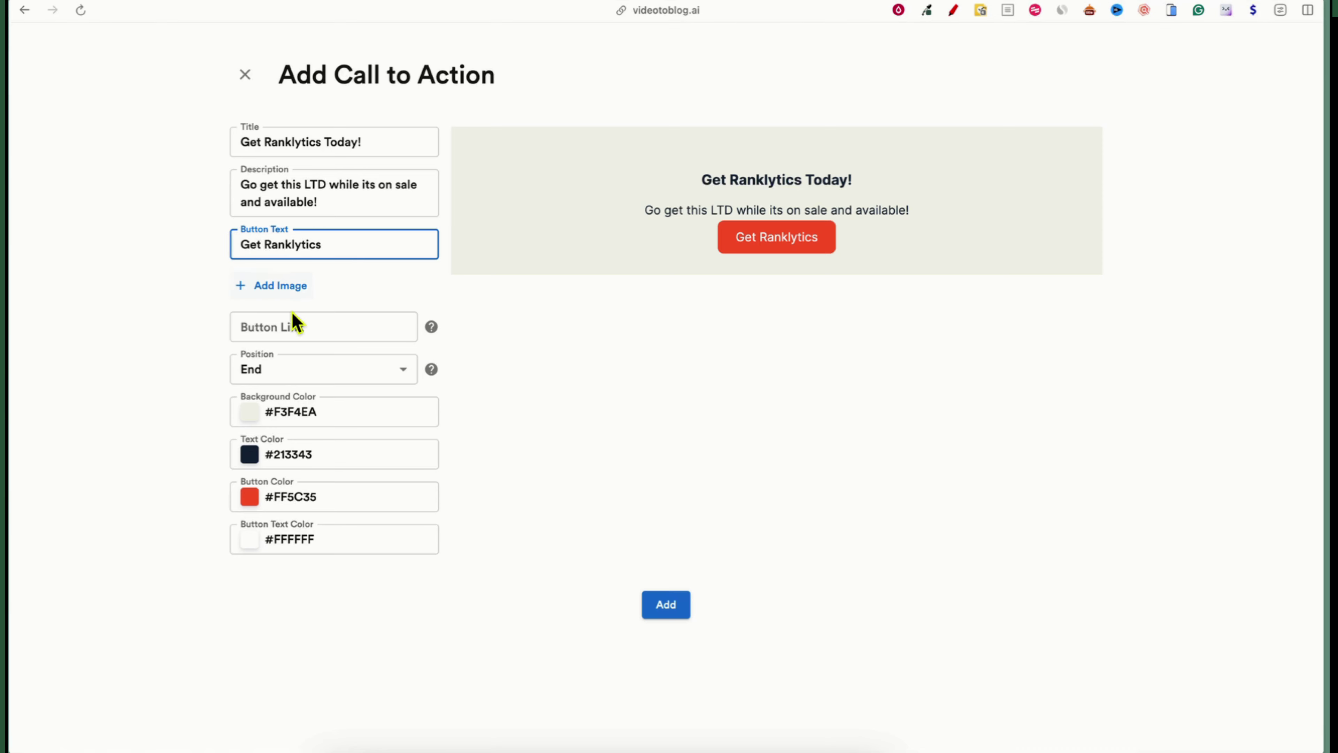
- Replace the CTA button colour FF5C35 with dark green #355e4b copied from Eye Dropper
click(927, 11)
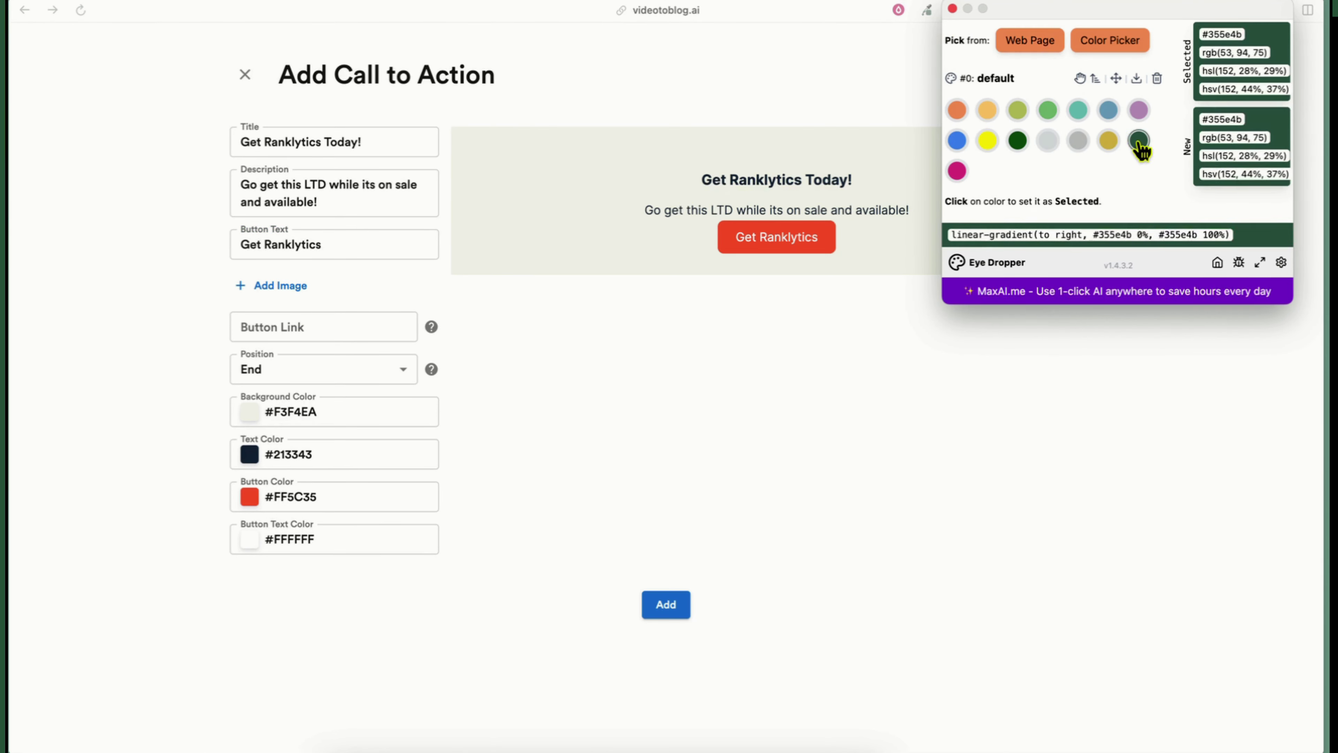
click(1233, 122)
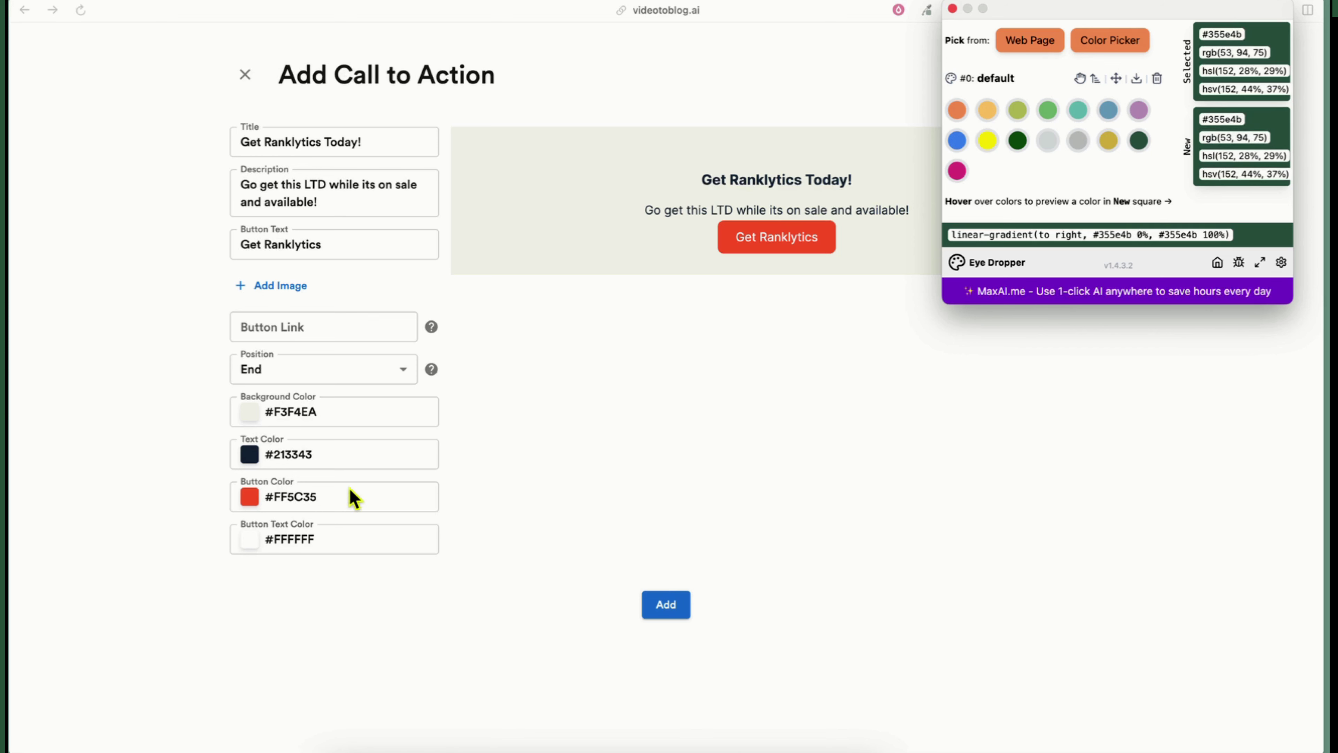
click(316, 496)
drag(317, 496, 269, 496)
text(#355e4b)
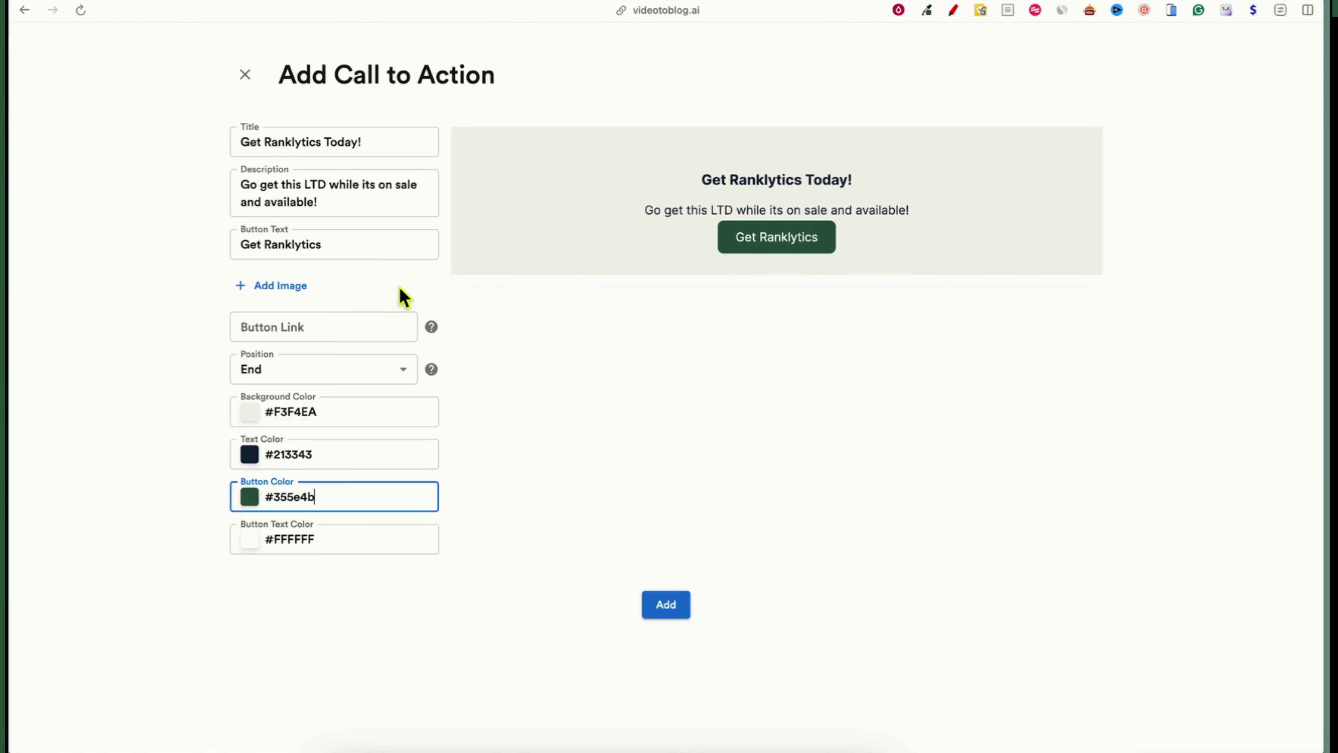
click(280, 285)
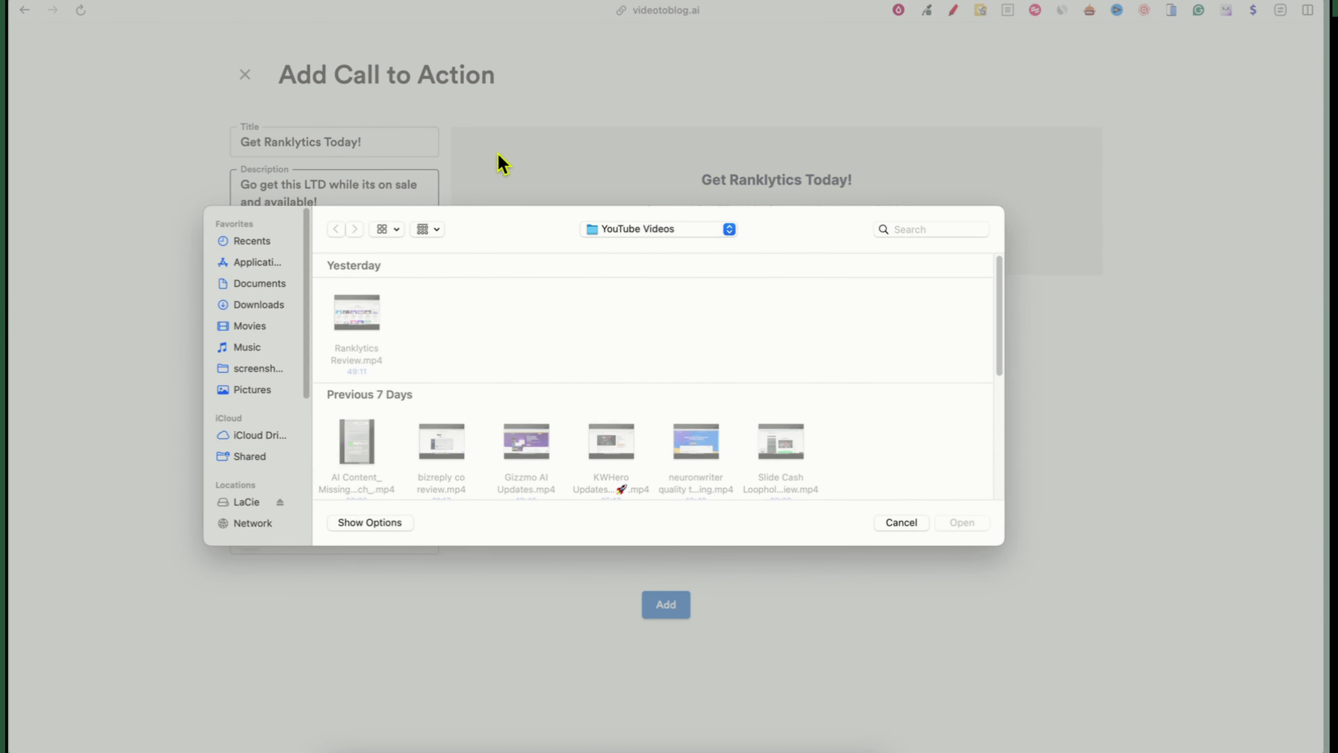
- Attach yesterday's Ranklytics screenshot from the Pictures folder as the CTA image
click(891, 523)
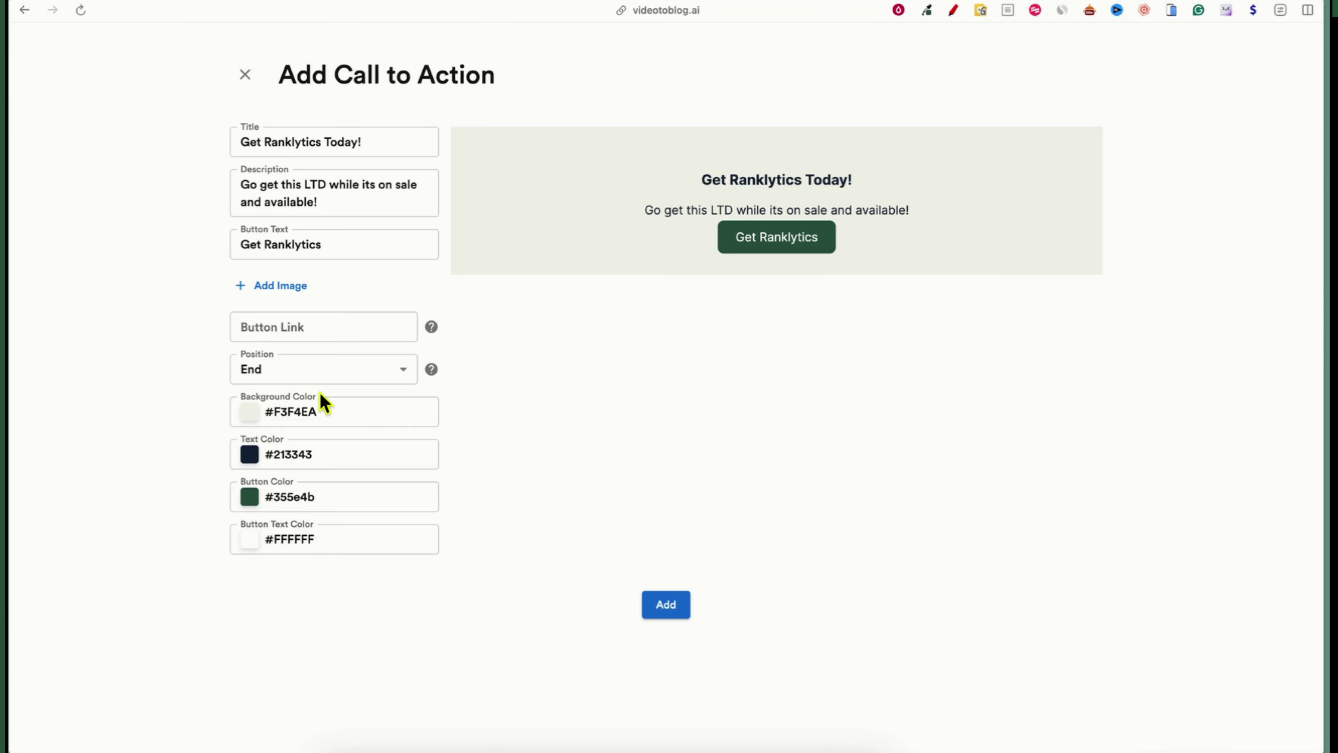
click(288, 288)
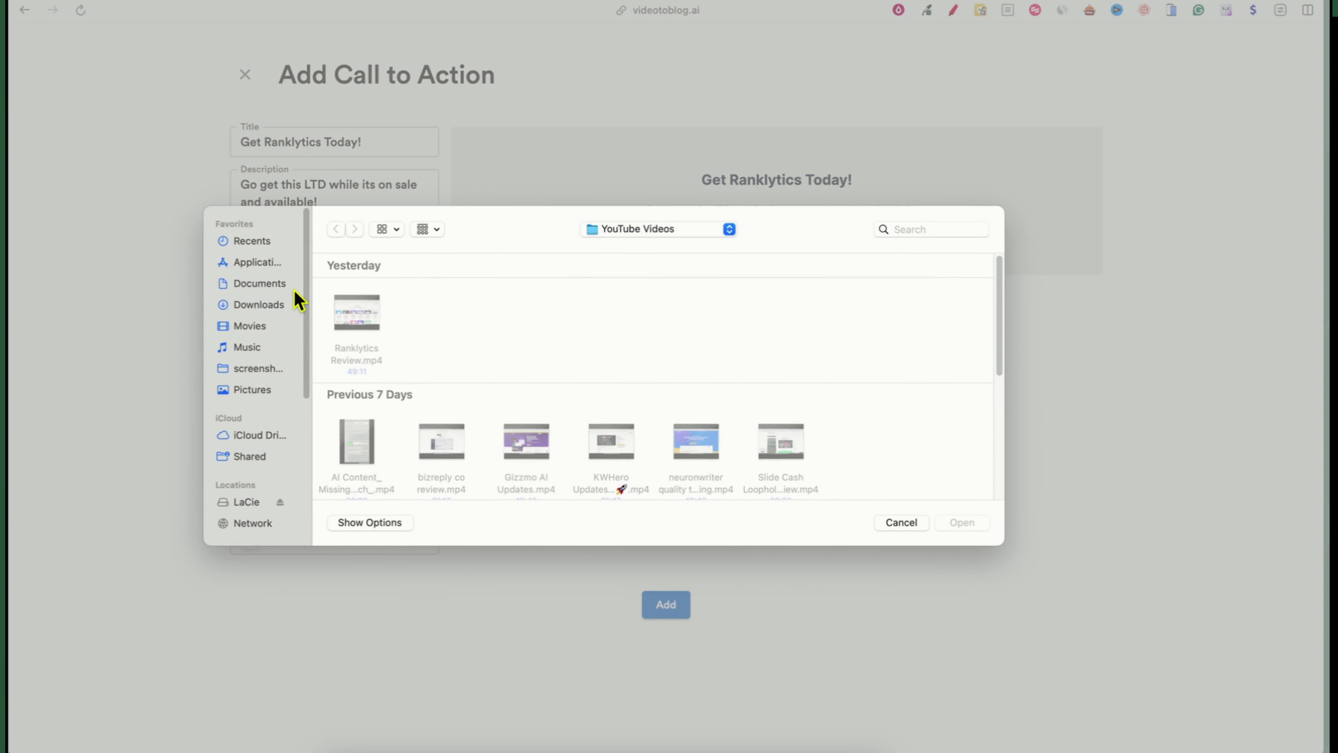
click(259, 304)
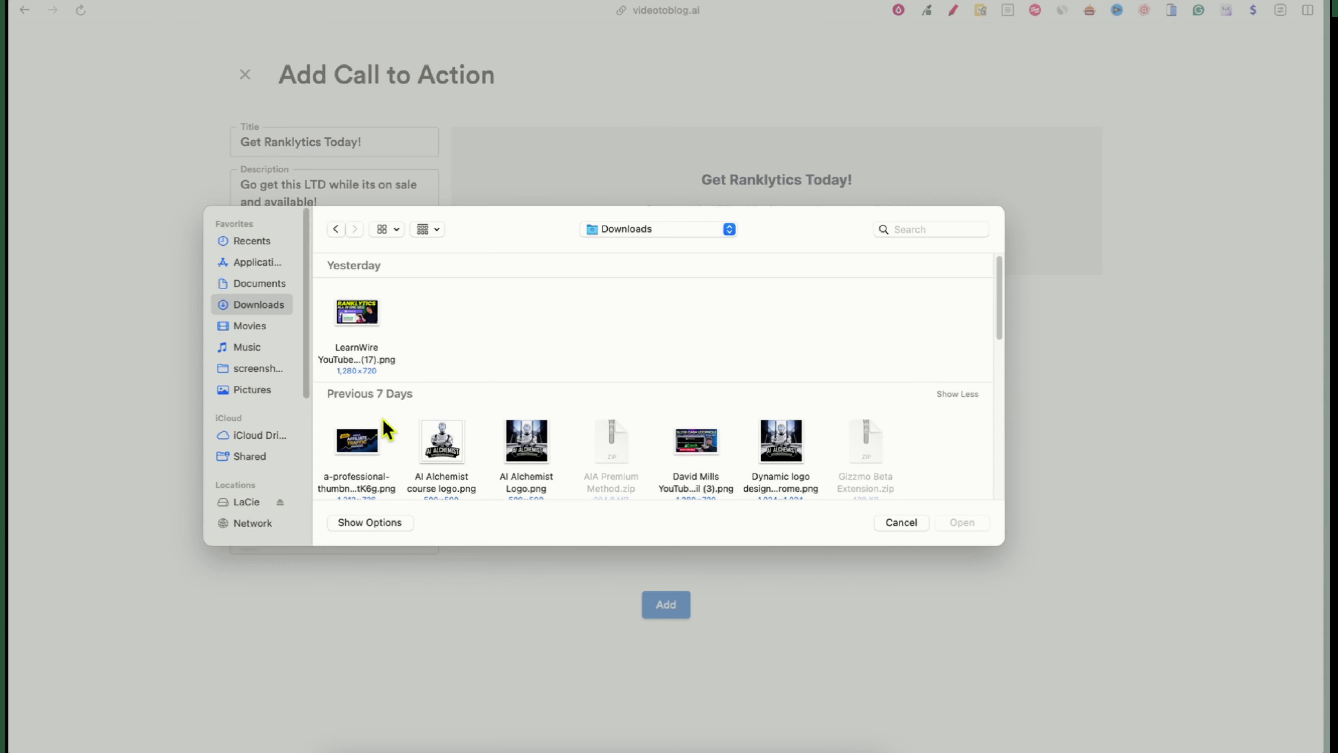
click(252, 389)
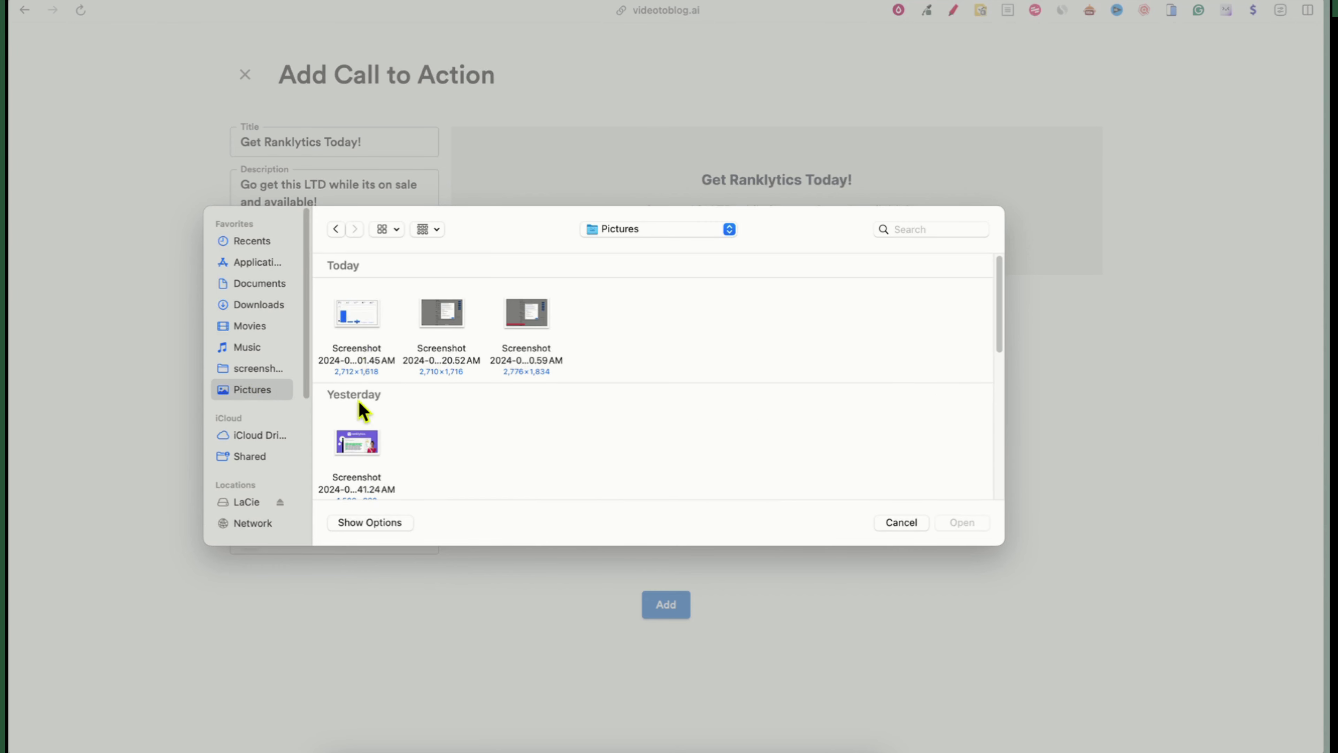
click(368, 450)
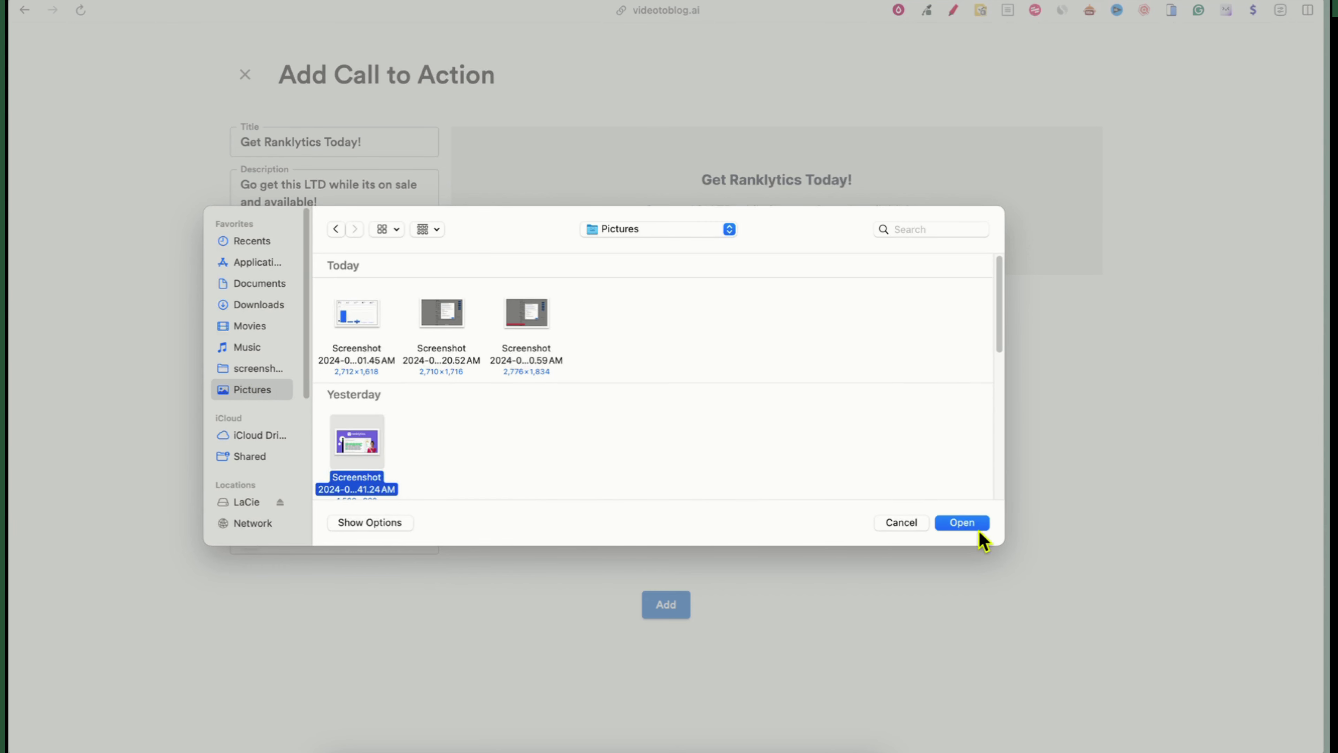
click(962, 522)
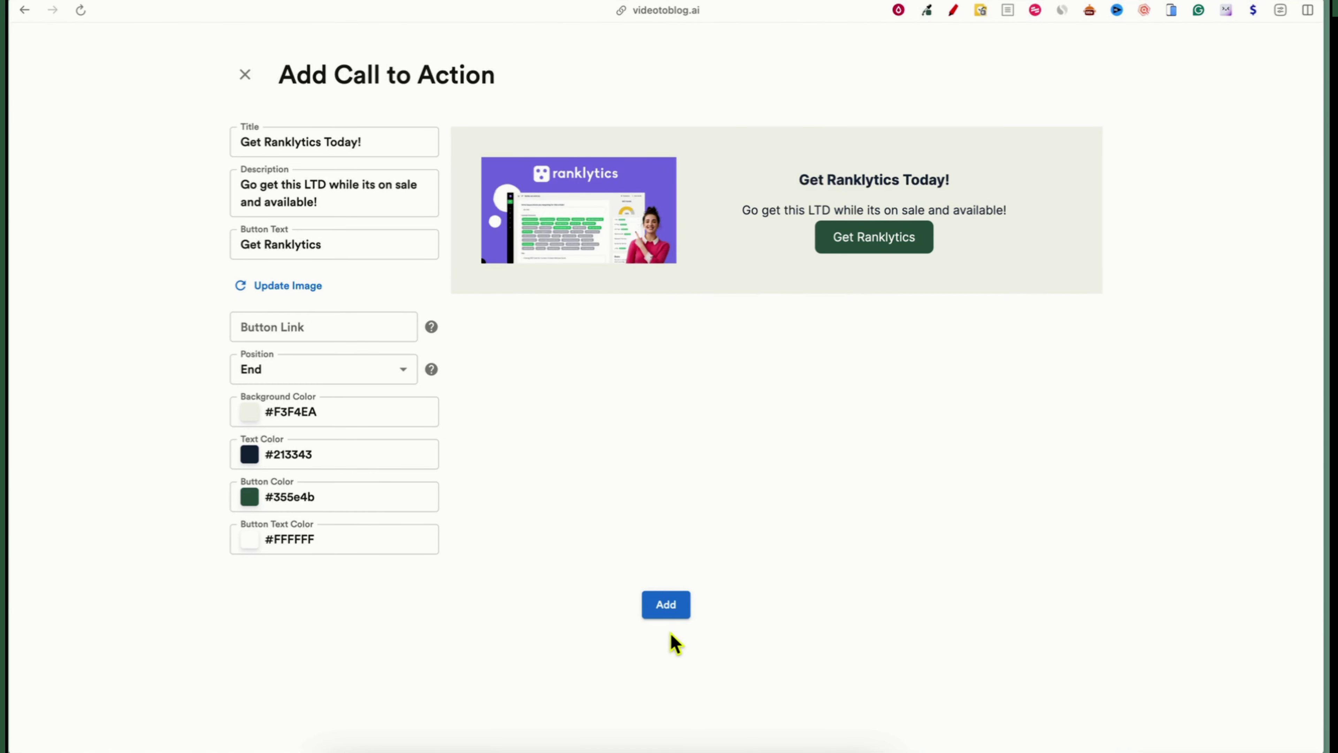
- Paste the learnwirelinks.com/ranklytics short link into Button Link and save the CTA
click(667, 606)
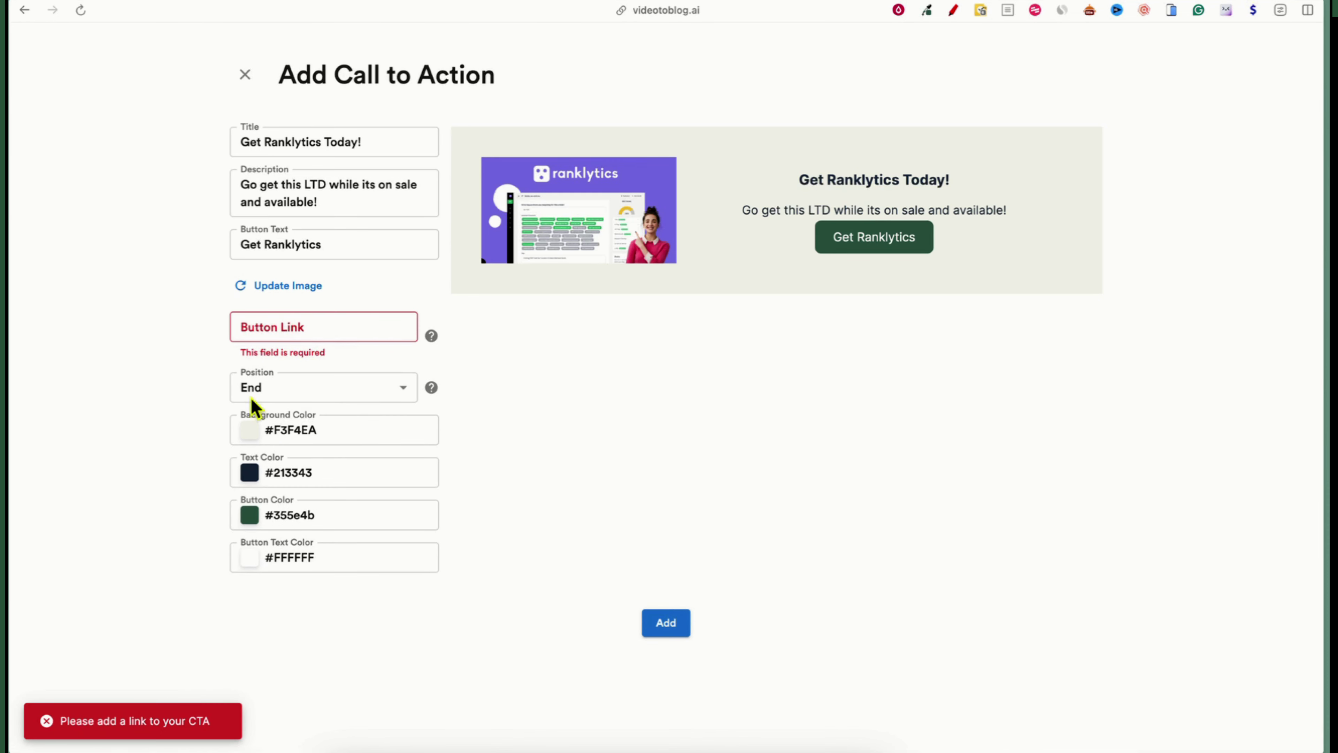
click(326, 327)
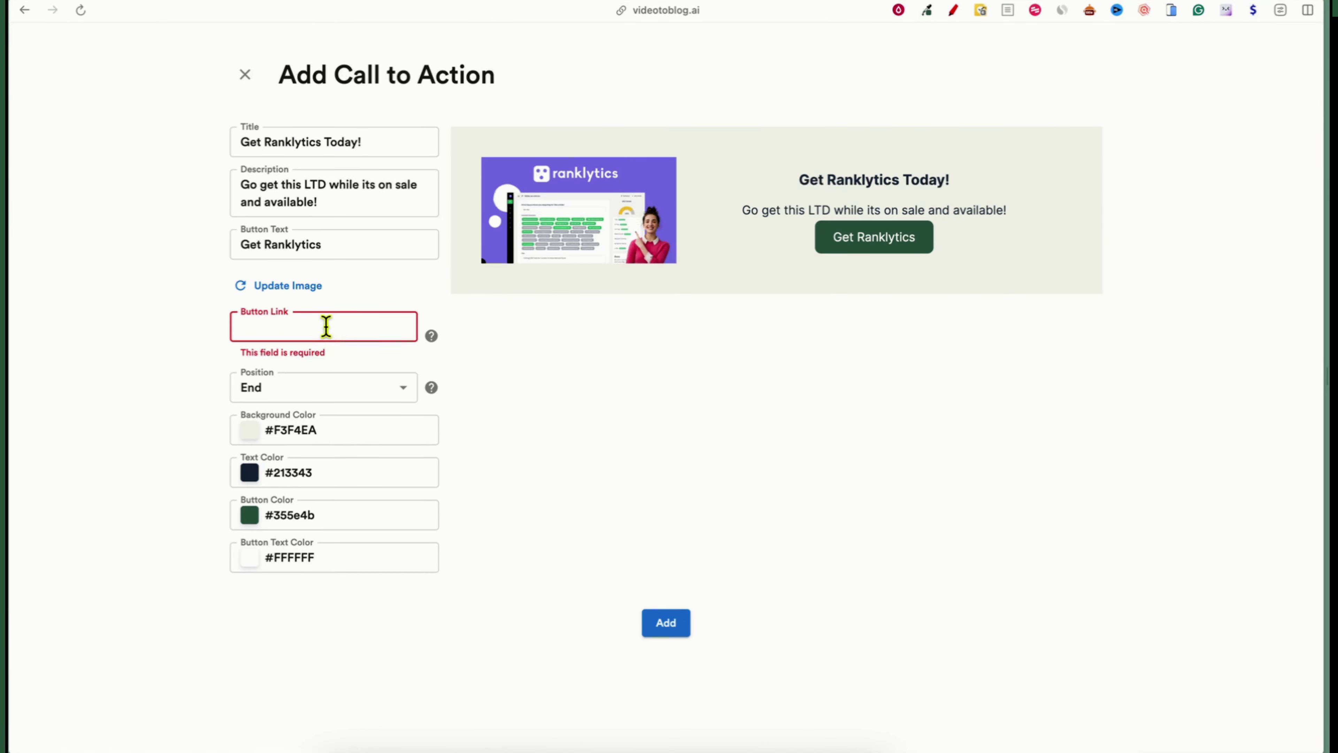
key(super+v)
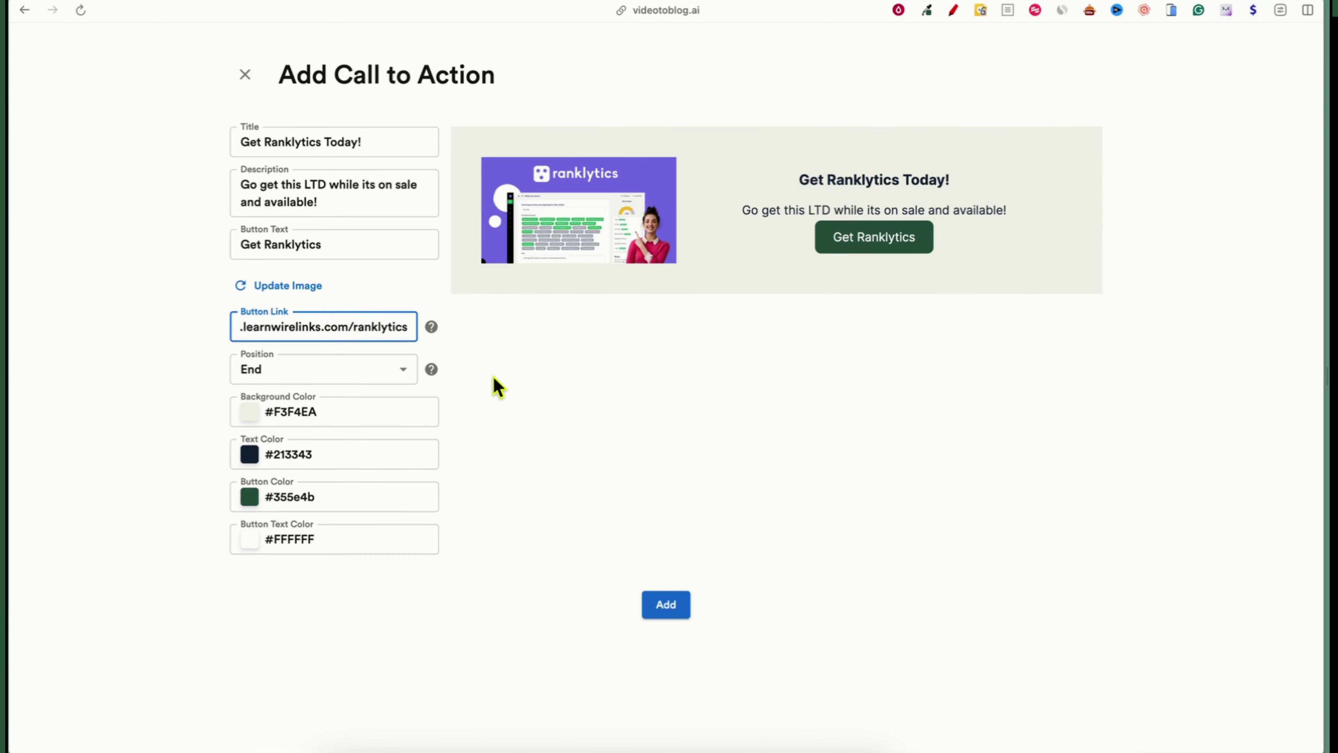
click(679, 607)
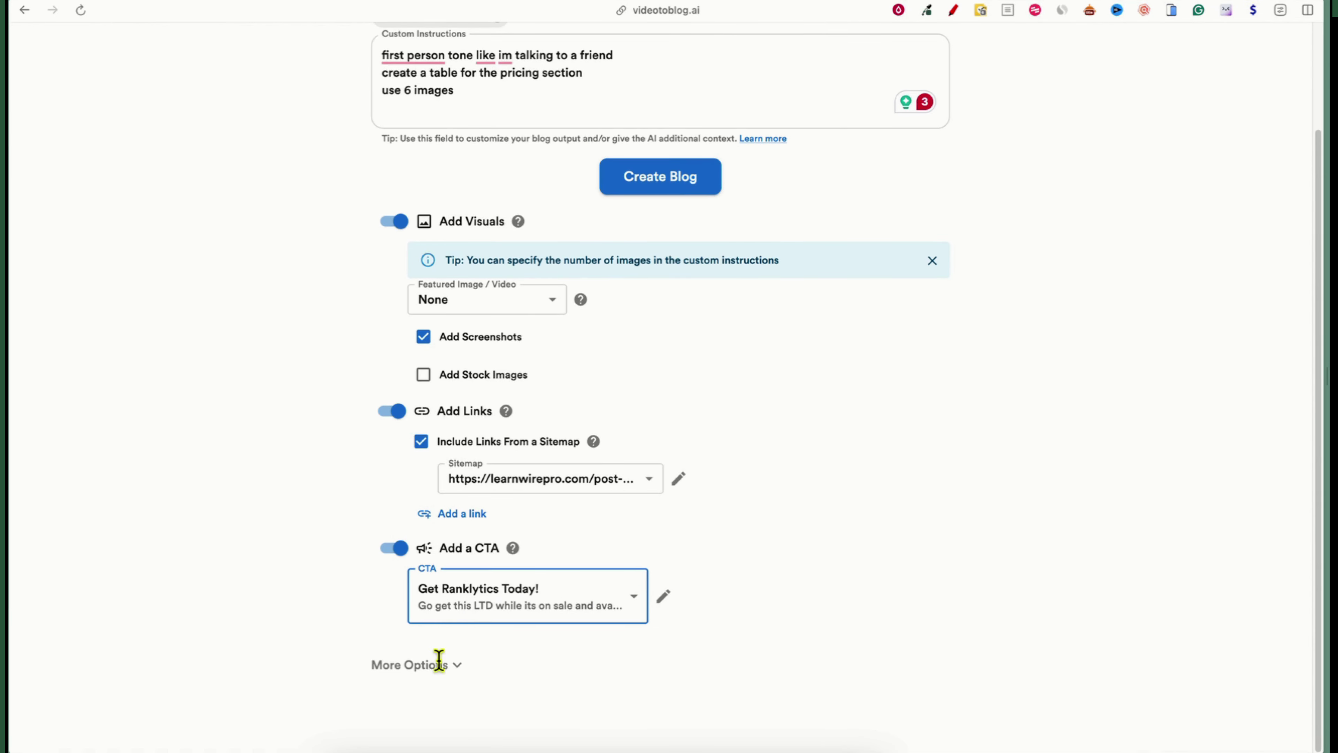
- Set the blog length to Medium (~1500 words)
click(457, 666)
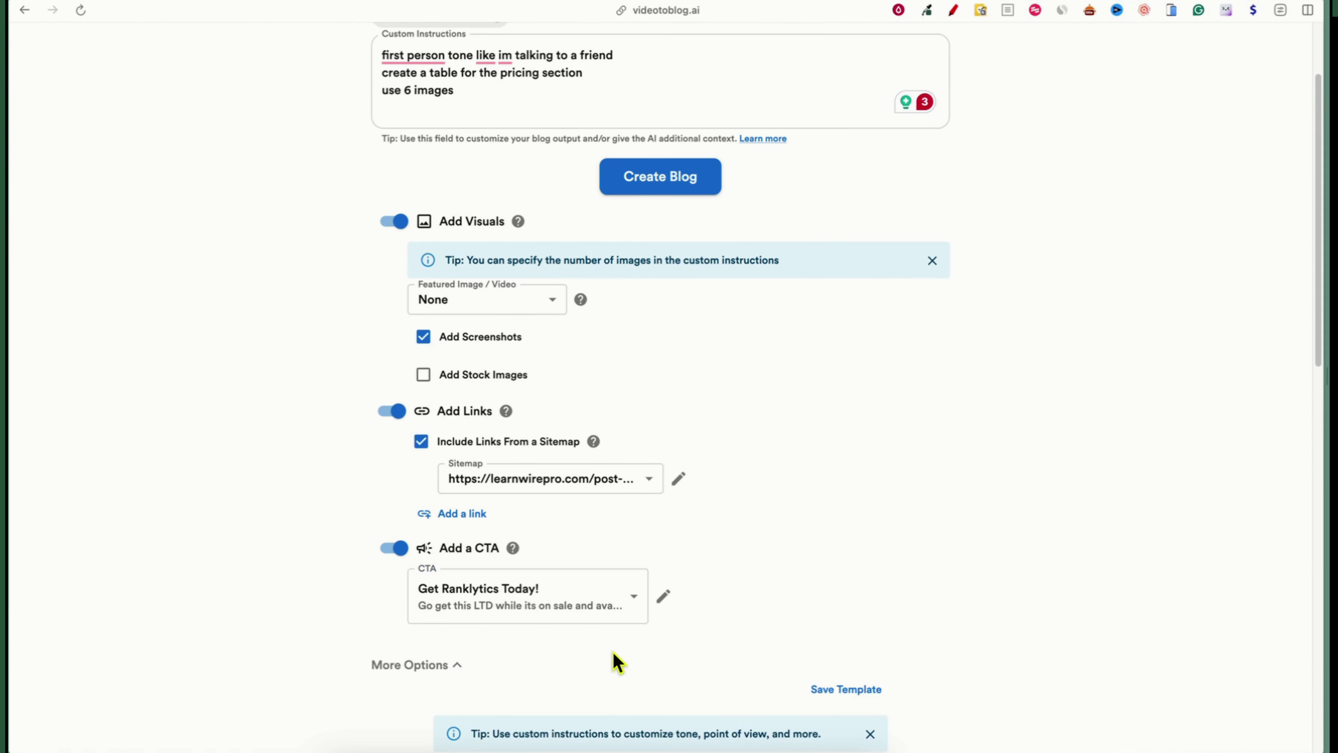
scroll(611, 652, down, 10)
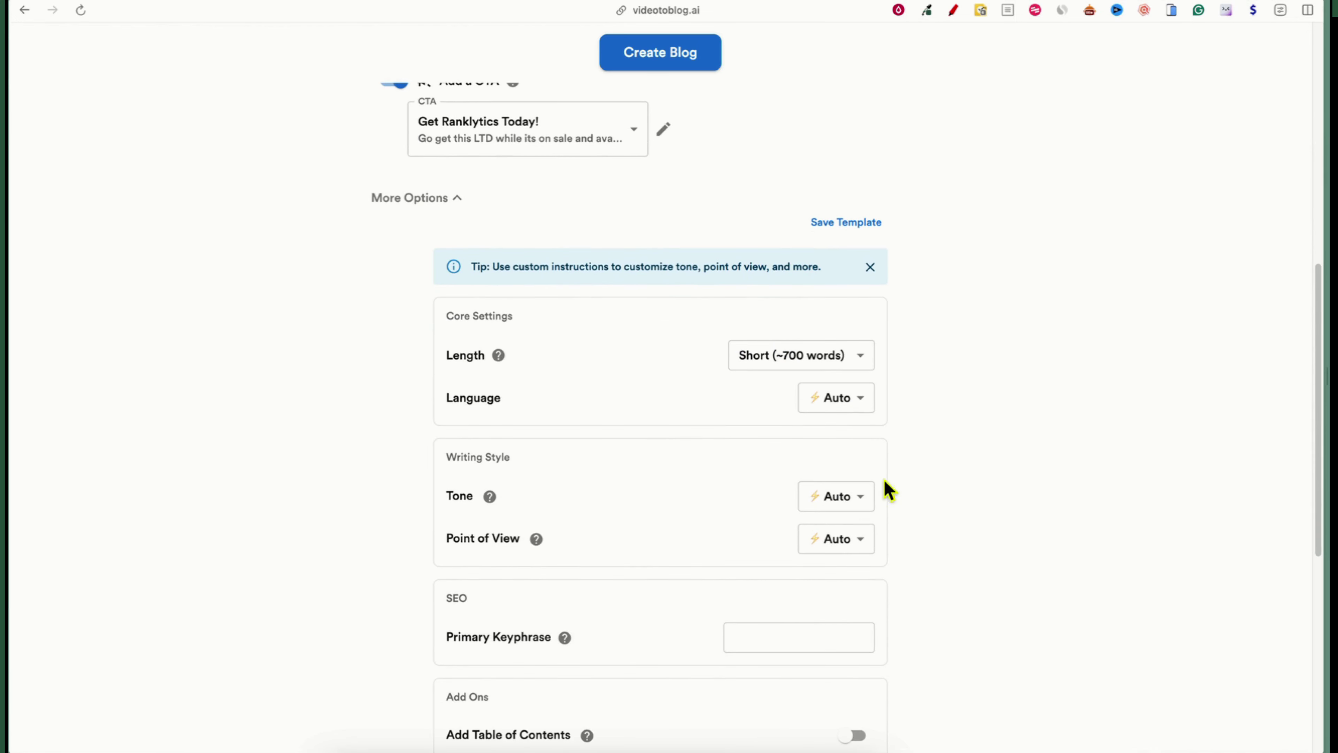
click(857, 359)
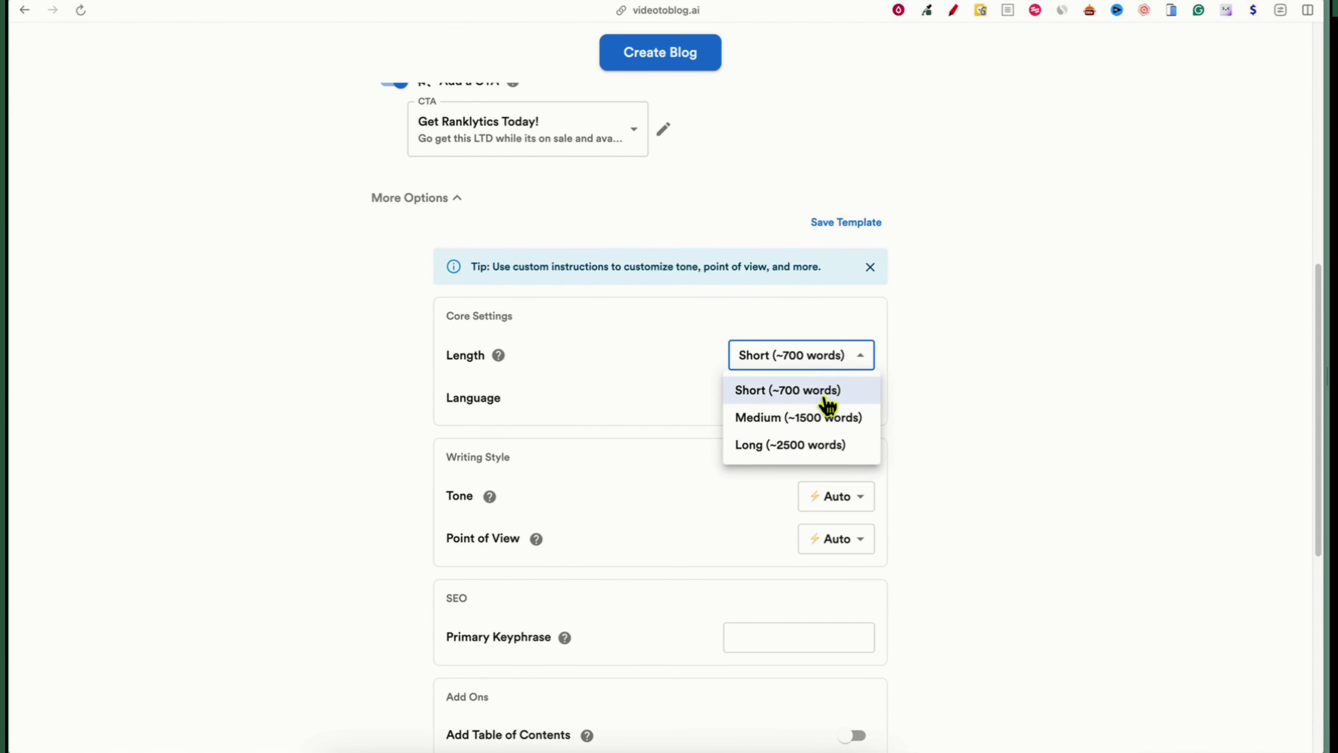
click(813, 422)
- Set the tone to Friendly and the point of view to First Person Singular (I, me, my, mine)
scroll(891, 453, down, 2)
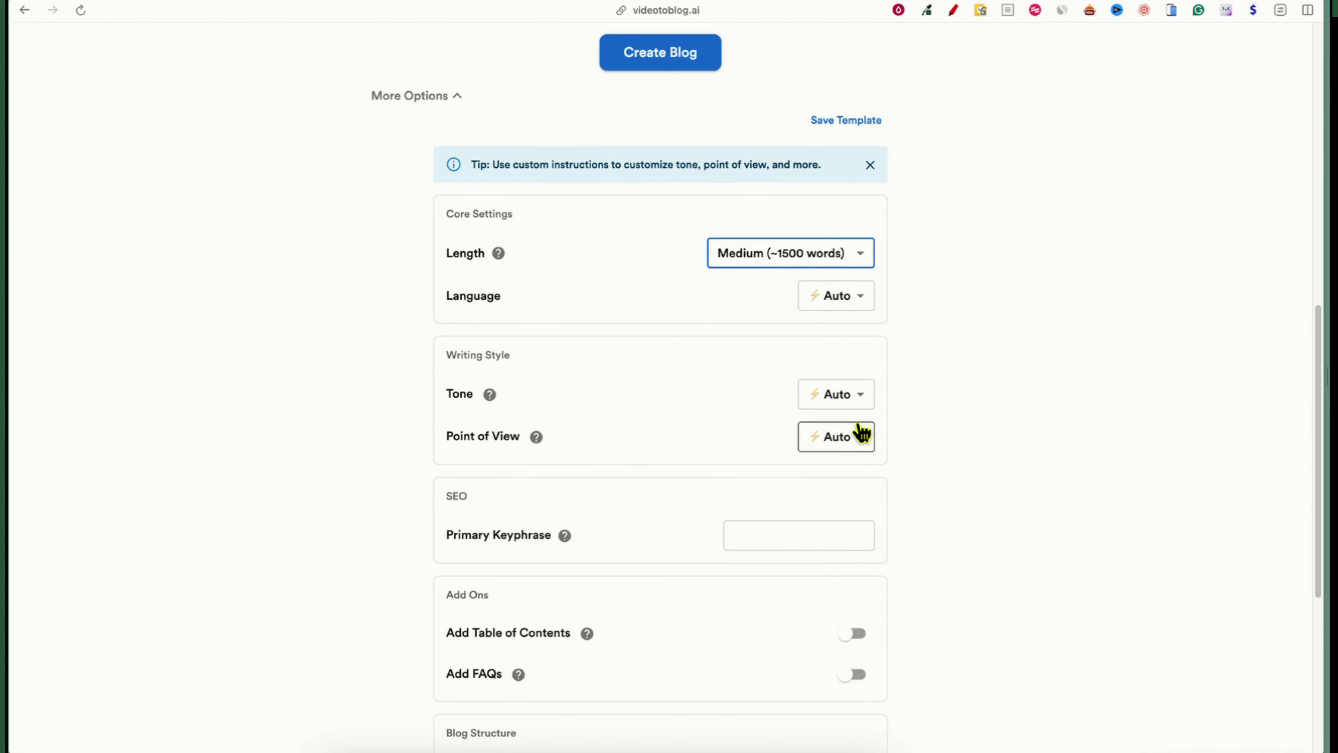
click(857, 404)
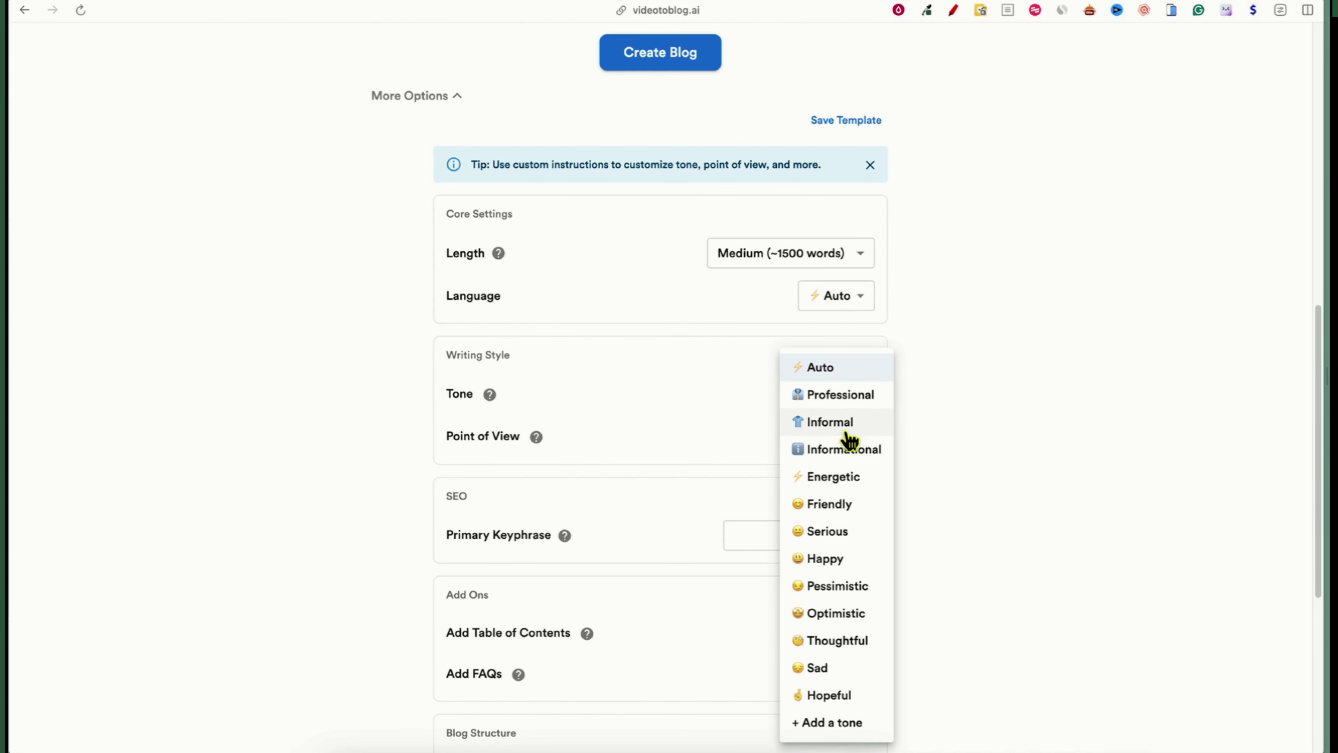
click(853, 506)
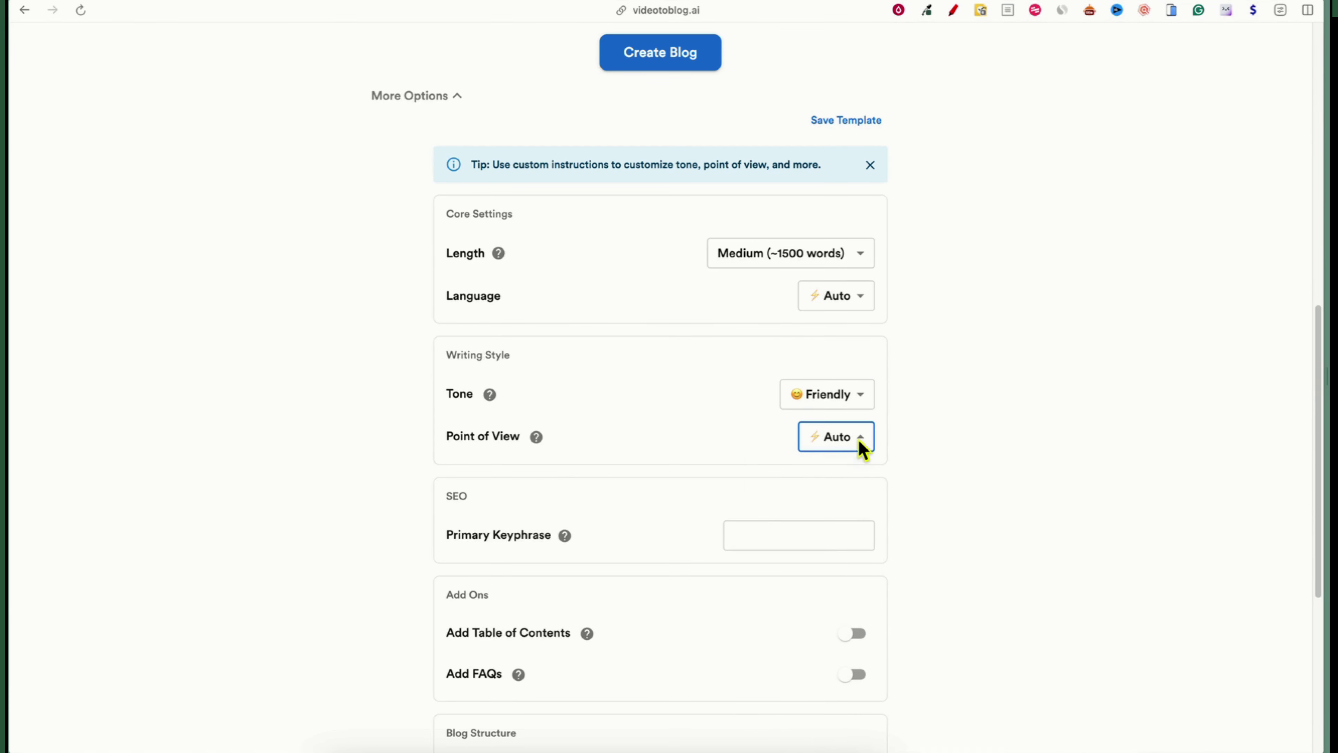
click(862, 442)
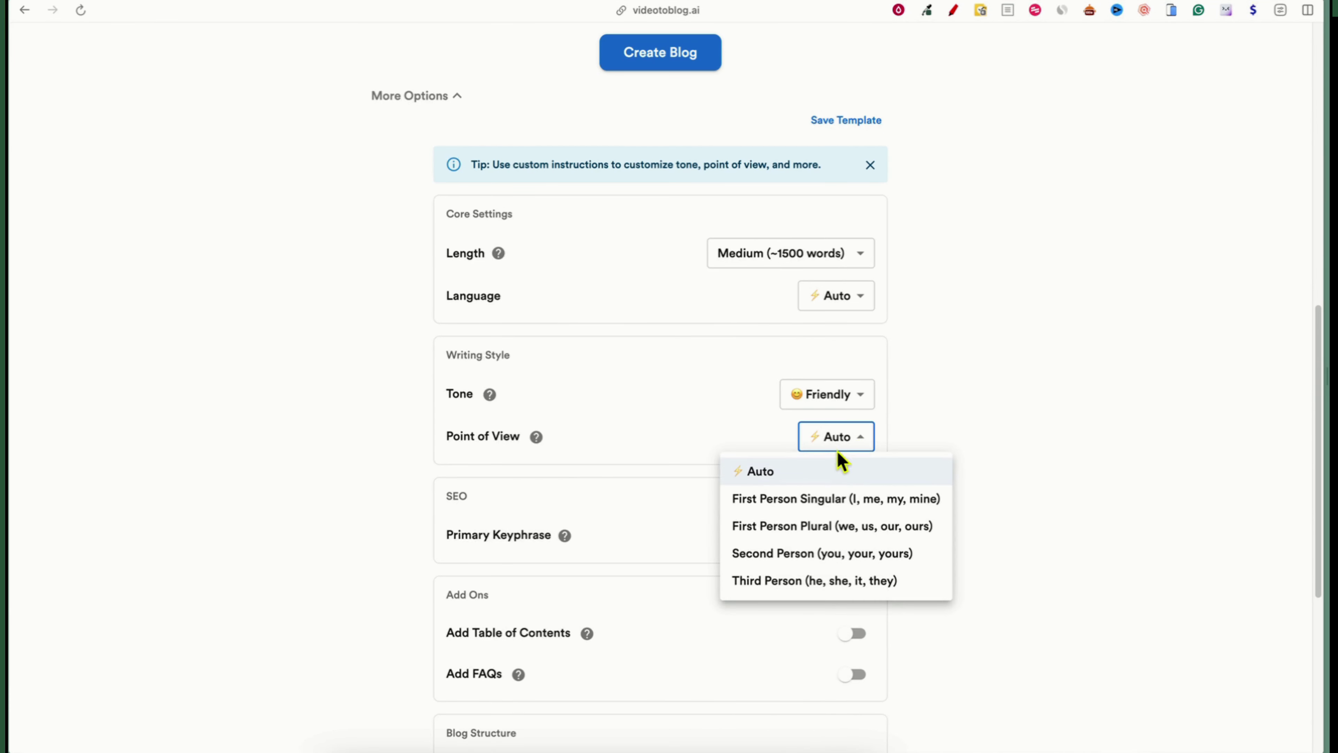
click(782, 509)
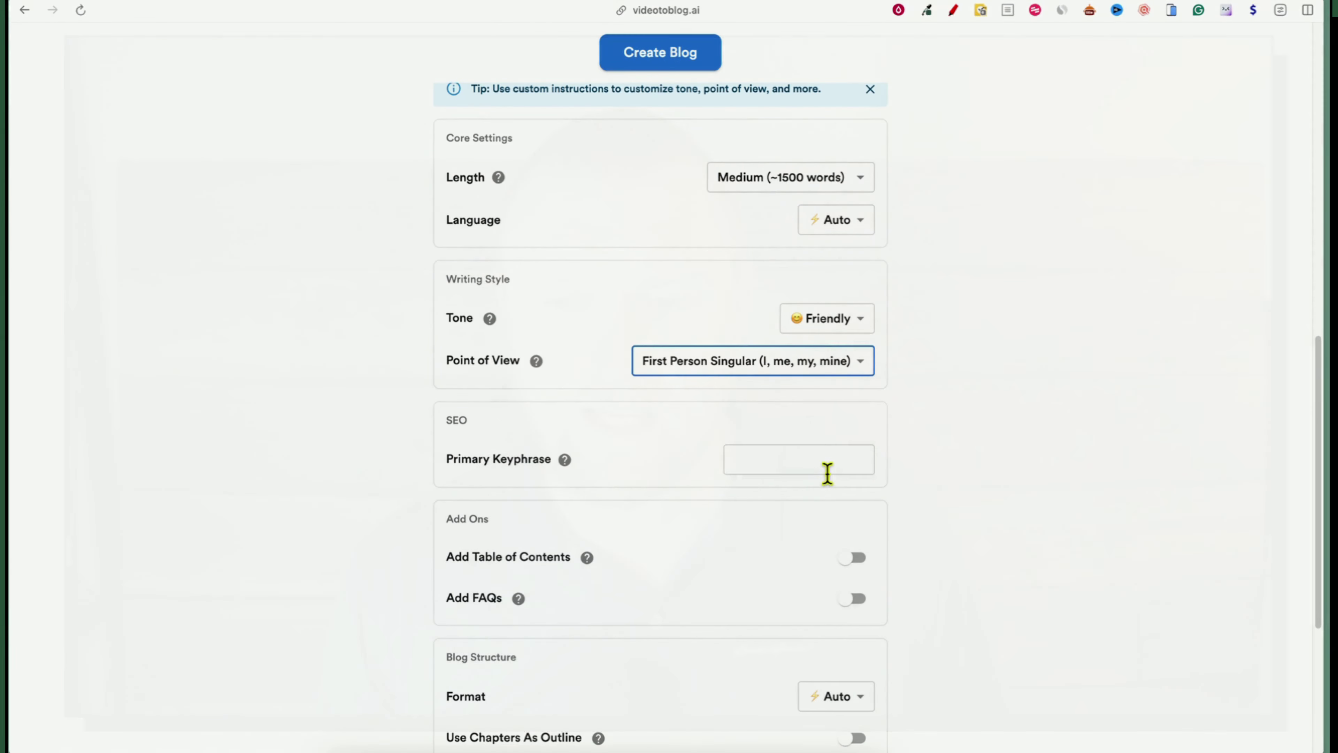
- Enter 'ranklytics review' as the primary keyphrase
click(822, 462)
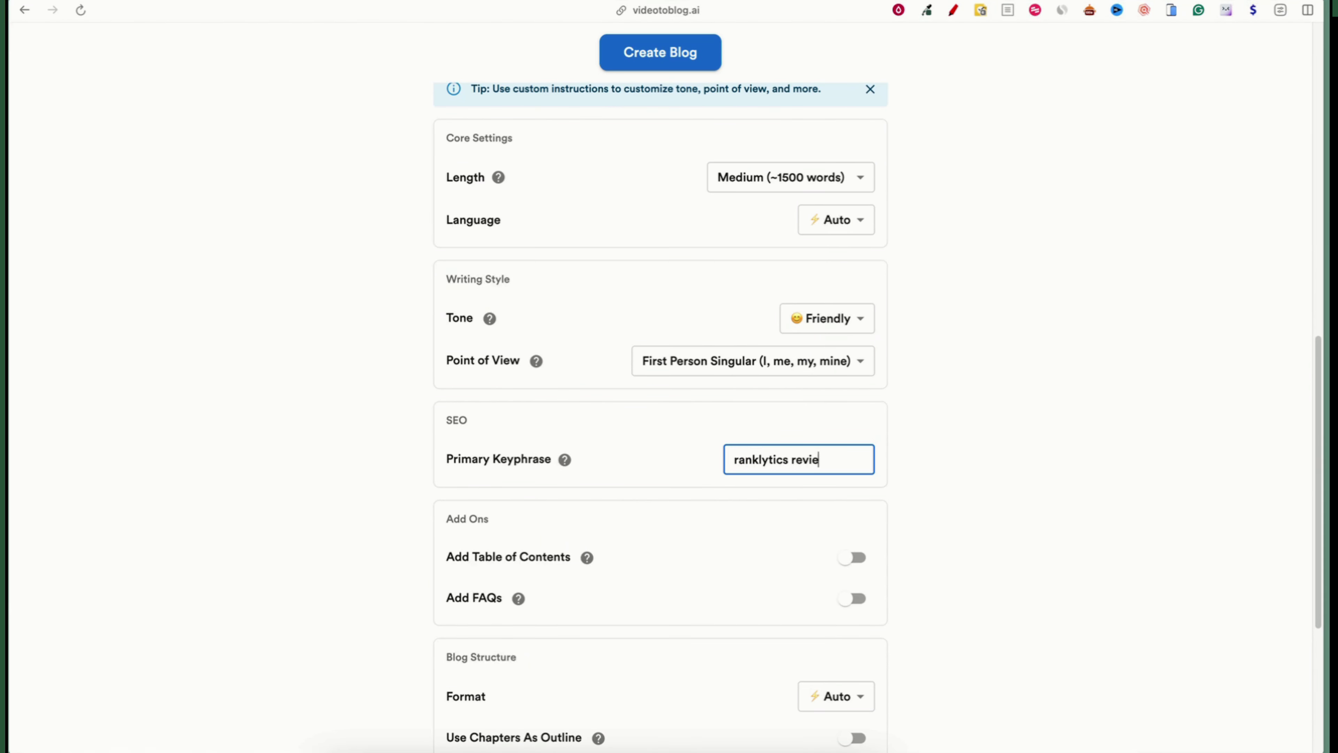
click(1008, 465)
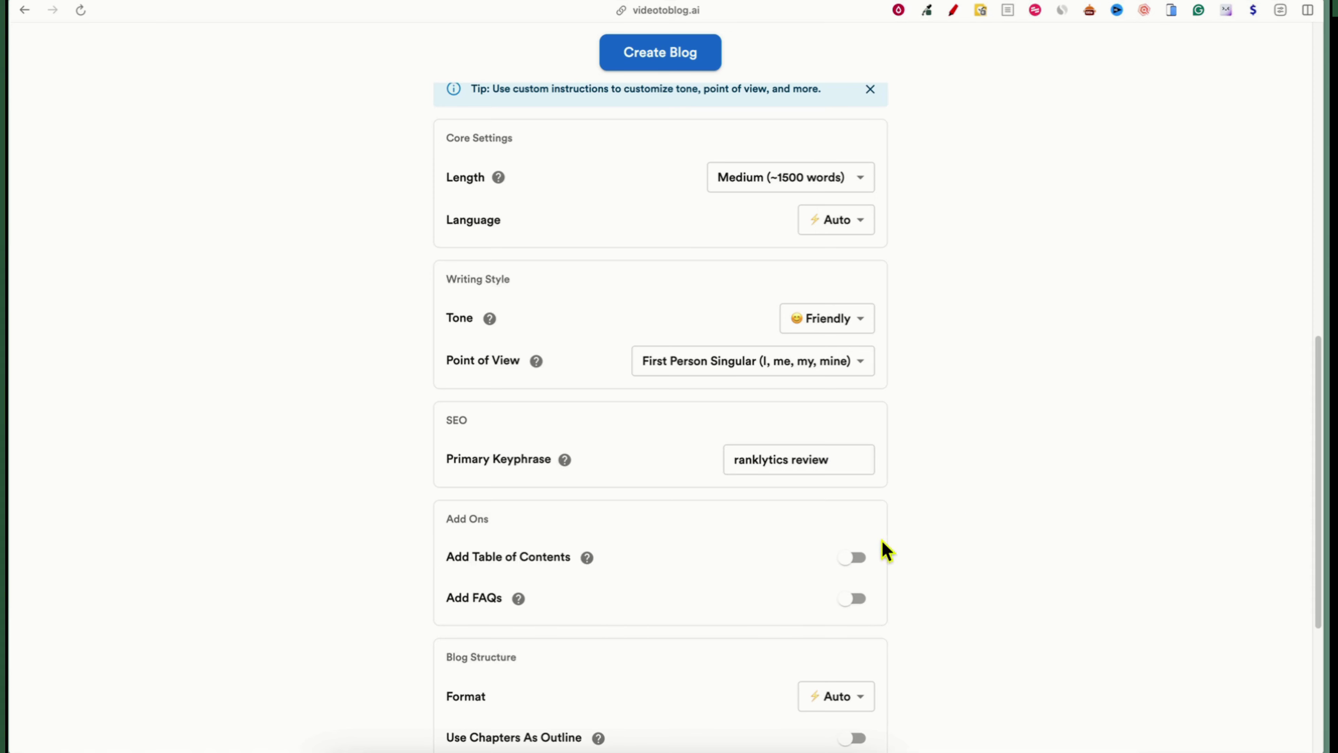
scroll(787, 591, down, 2)
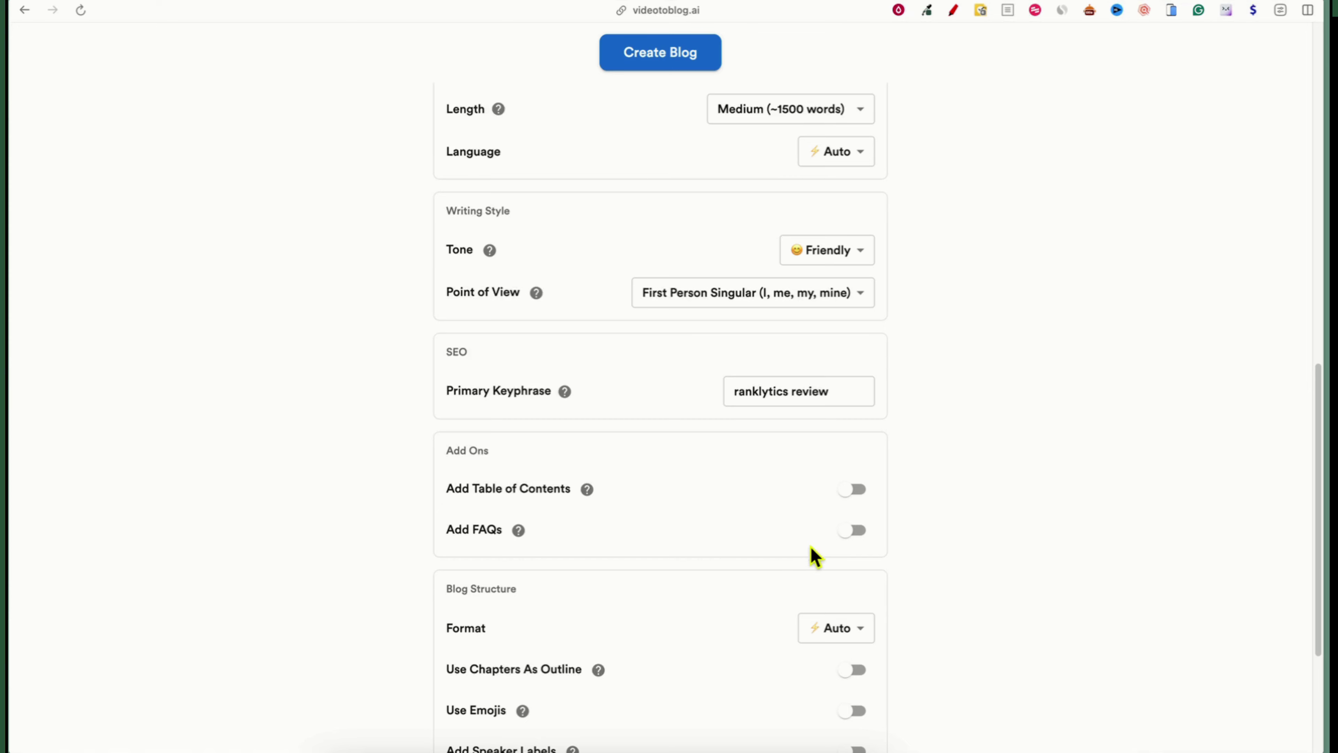
- Switch on Add FAQs so the blog gets an FAQ section
click(854, 530)
scroll(869, 548, down, 1)
scroll(867, 557, down, 5)
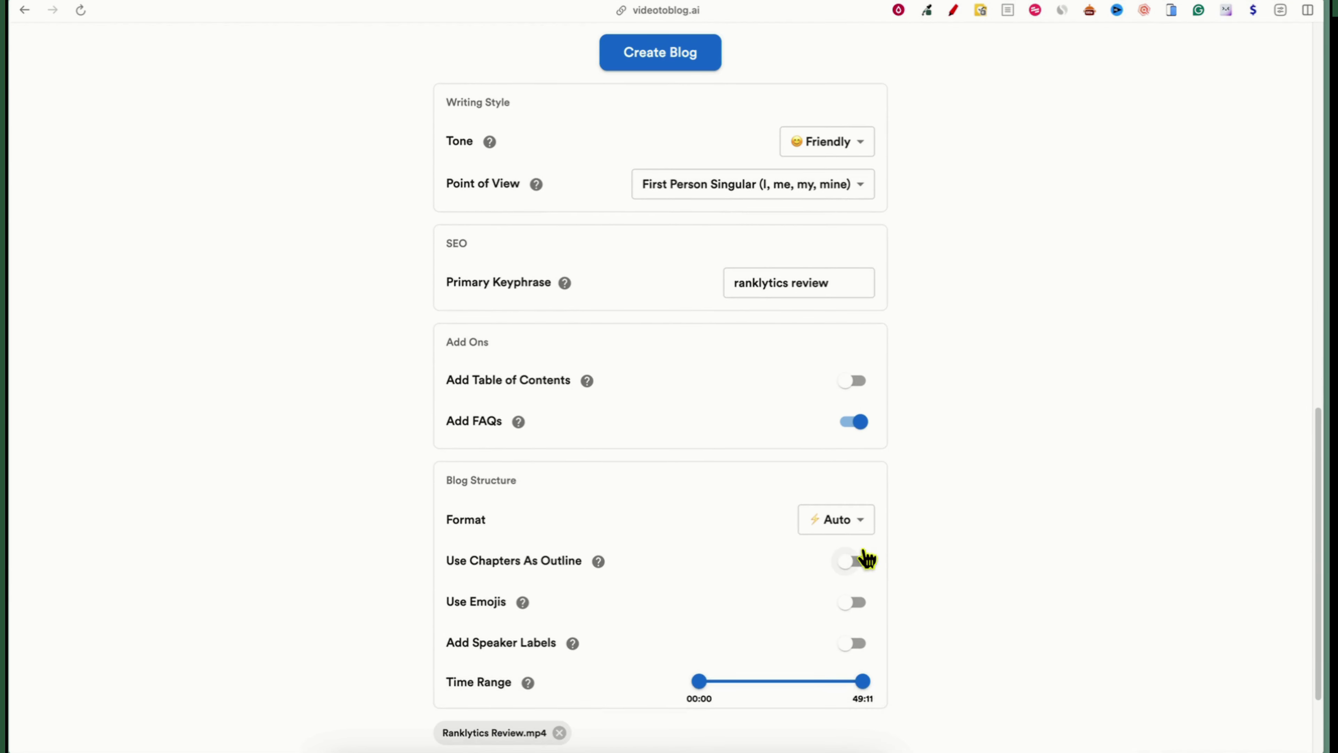
click(862, 417)
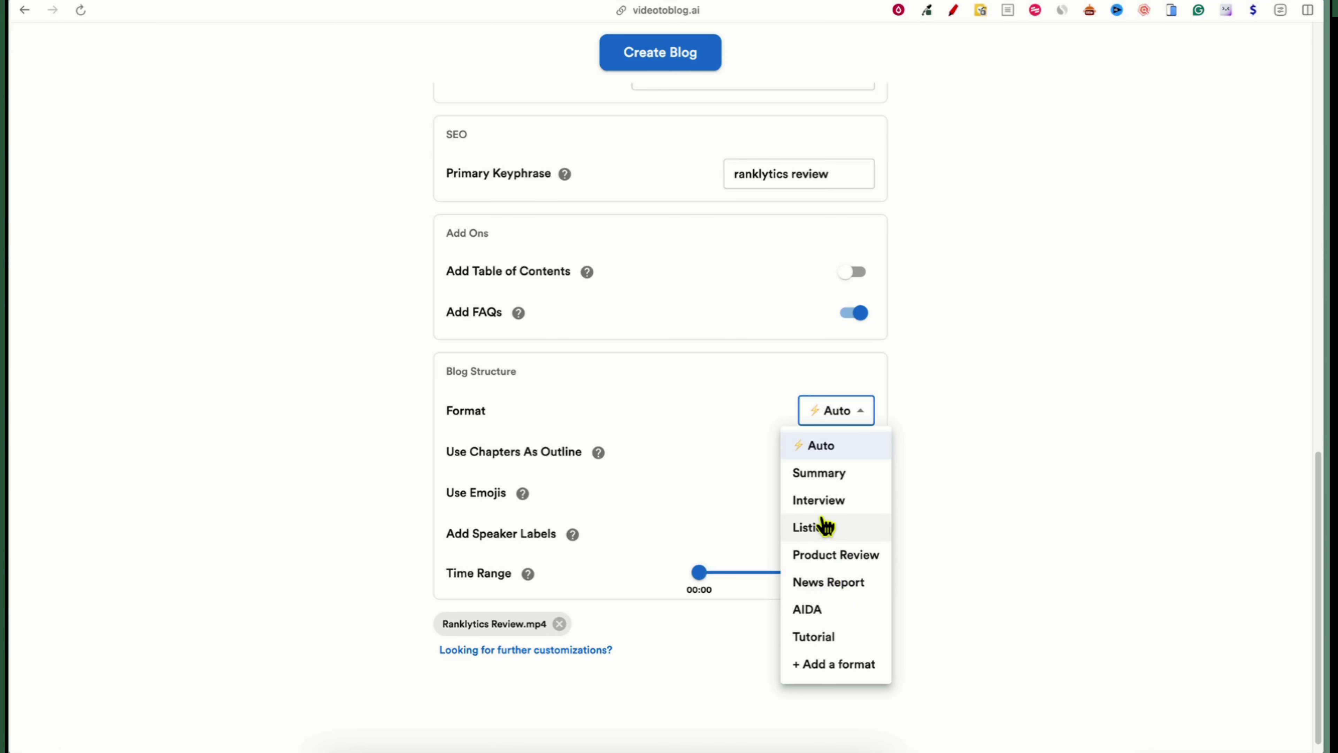
- Choose Product Review as the blog format
click(845, 558)
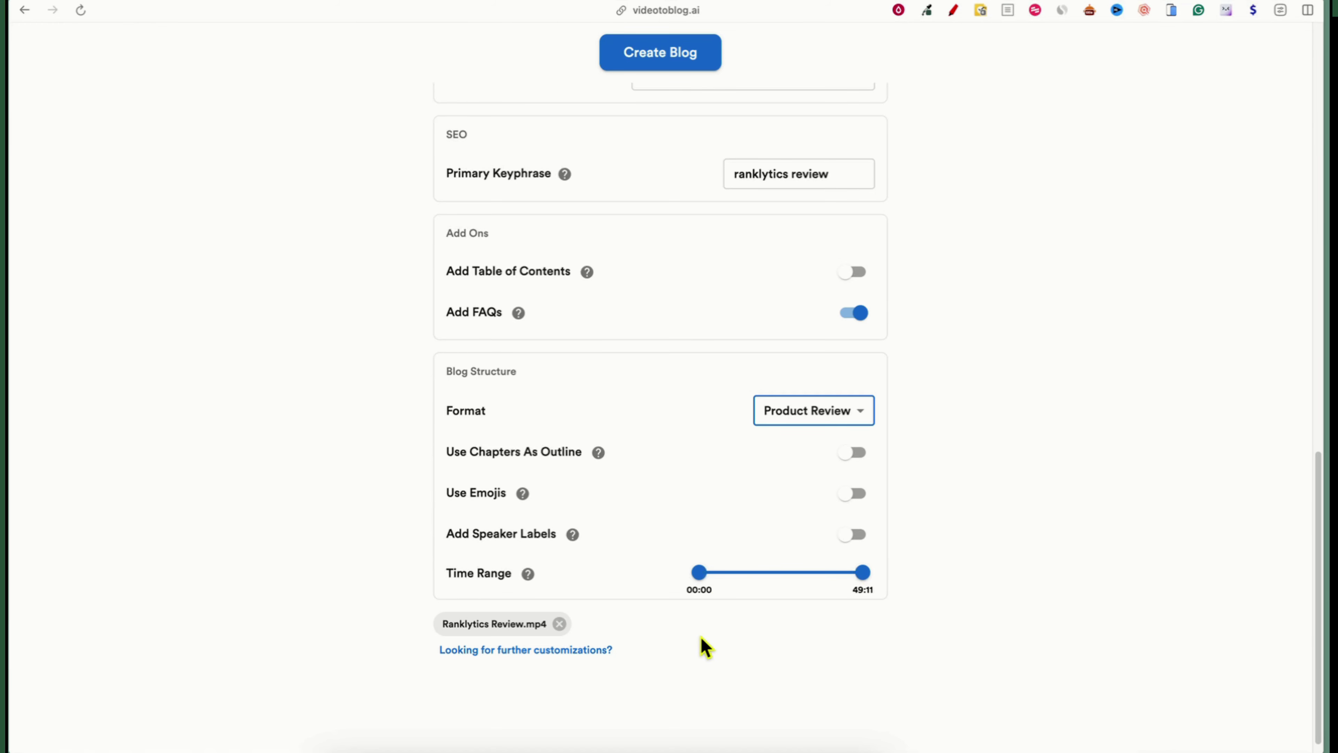
scroll(701, 638, down, 1)
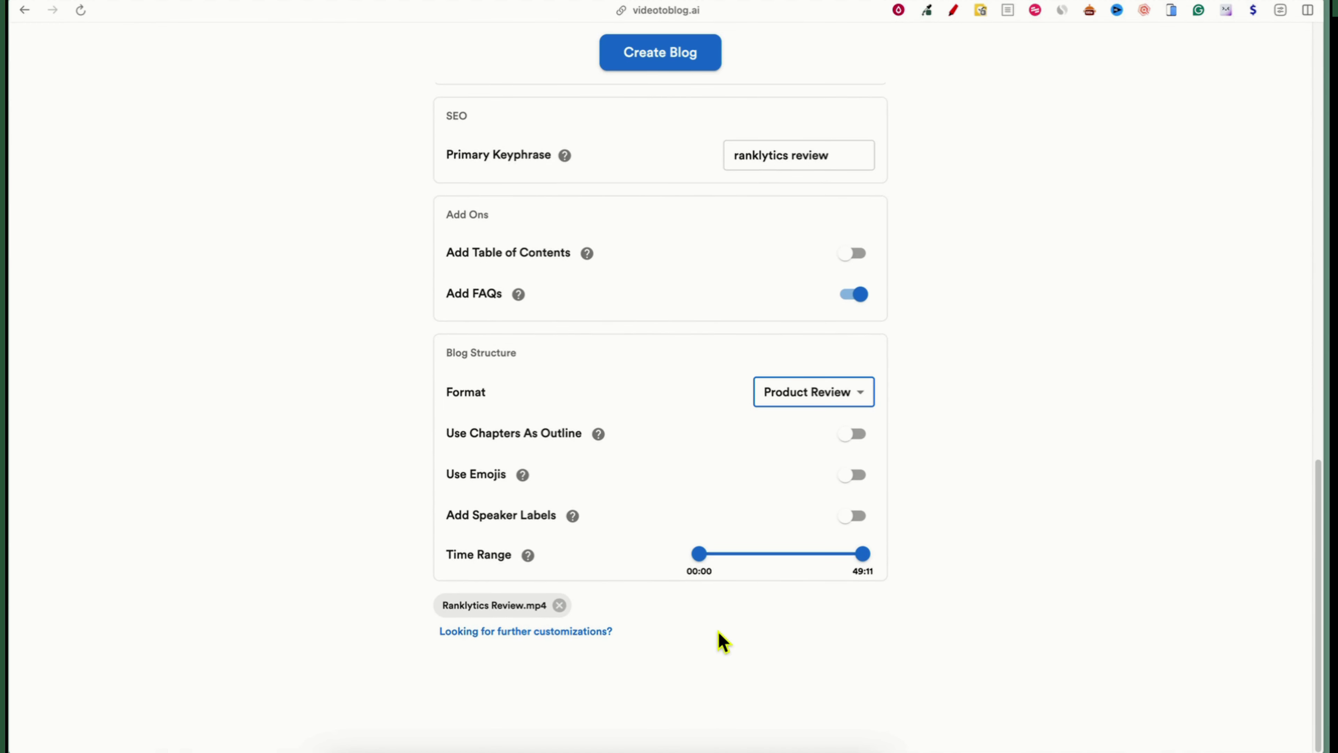
scroll(723, 639, up, 10)
- Generate the 'Comprehensive Ranklytics Review' article from the video and scroll through the result
click(677, 66)
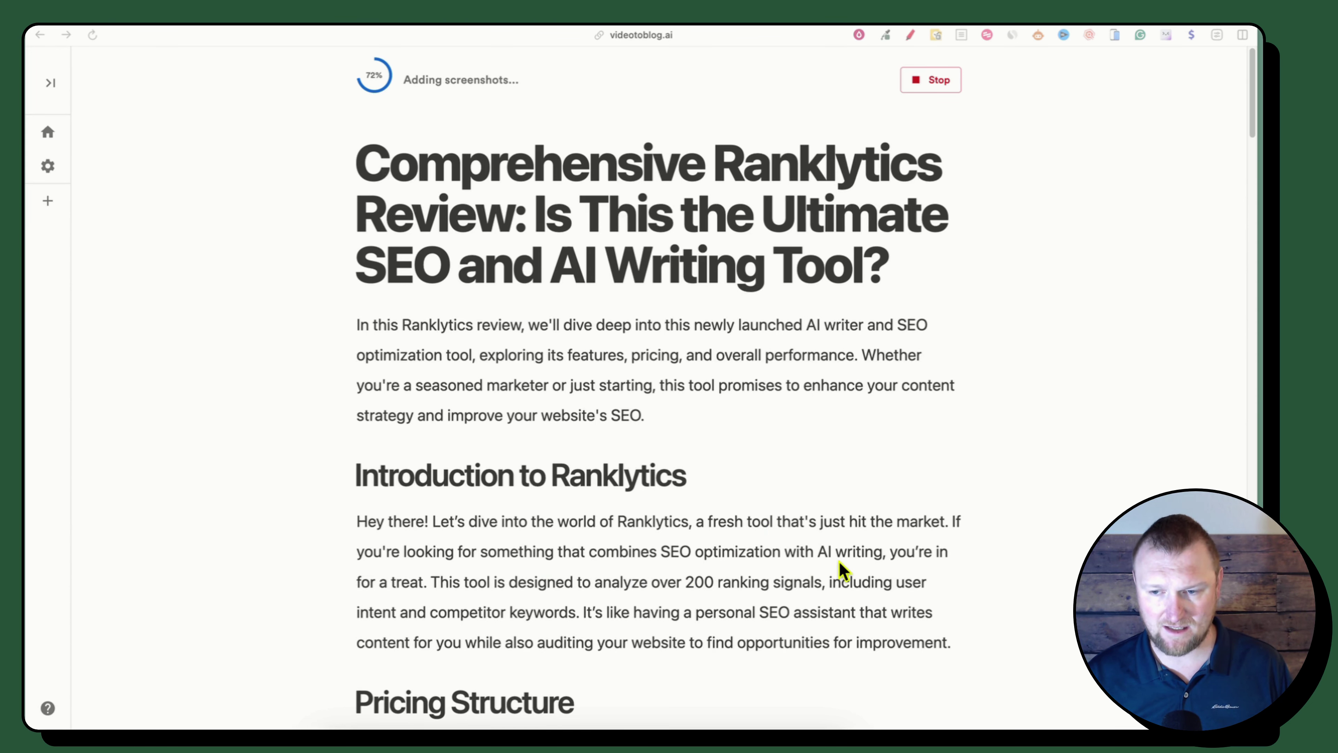
scroll(791, 573, down, 1)
scroll(624, 559, down, 1)
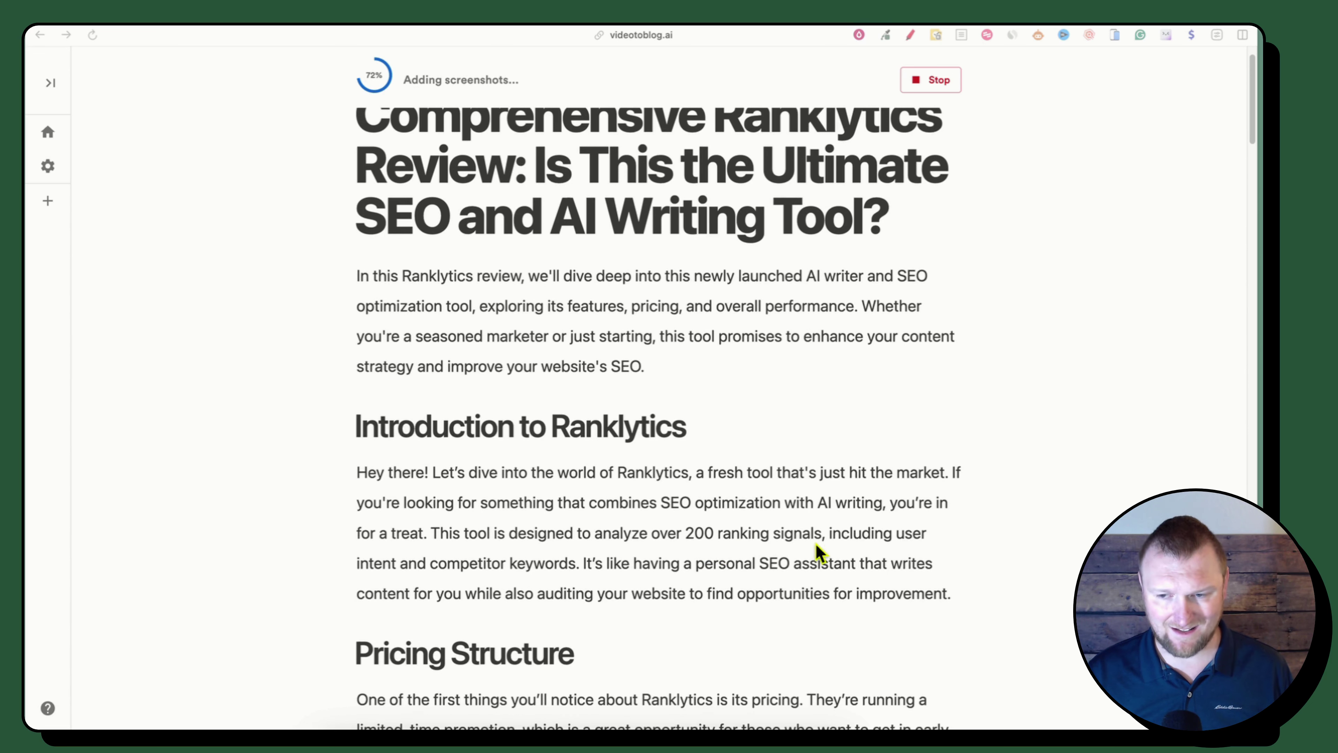
scroll(568, 544, down, 5)
scroll(580, 530, down, 1)
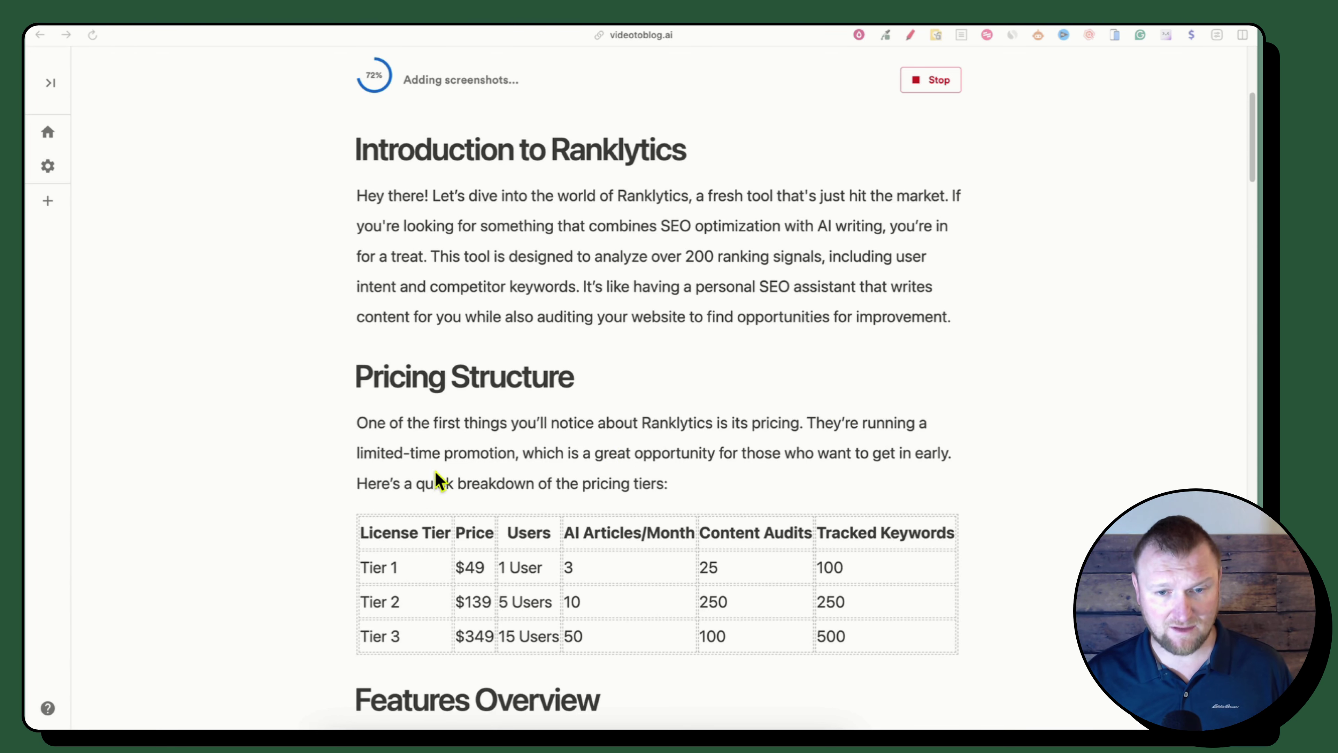
scroll(917, 474, down, 3)
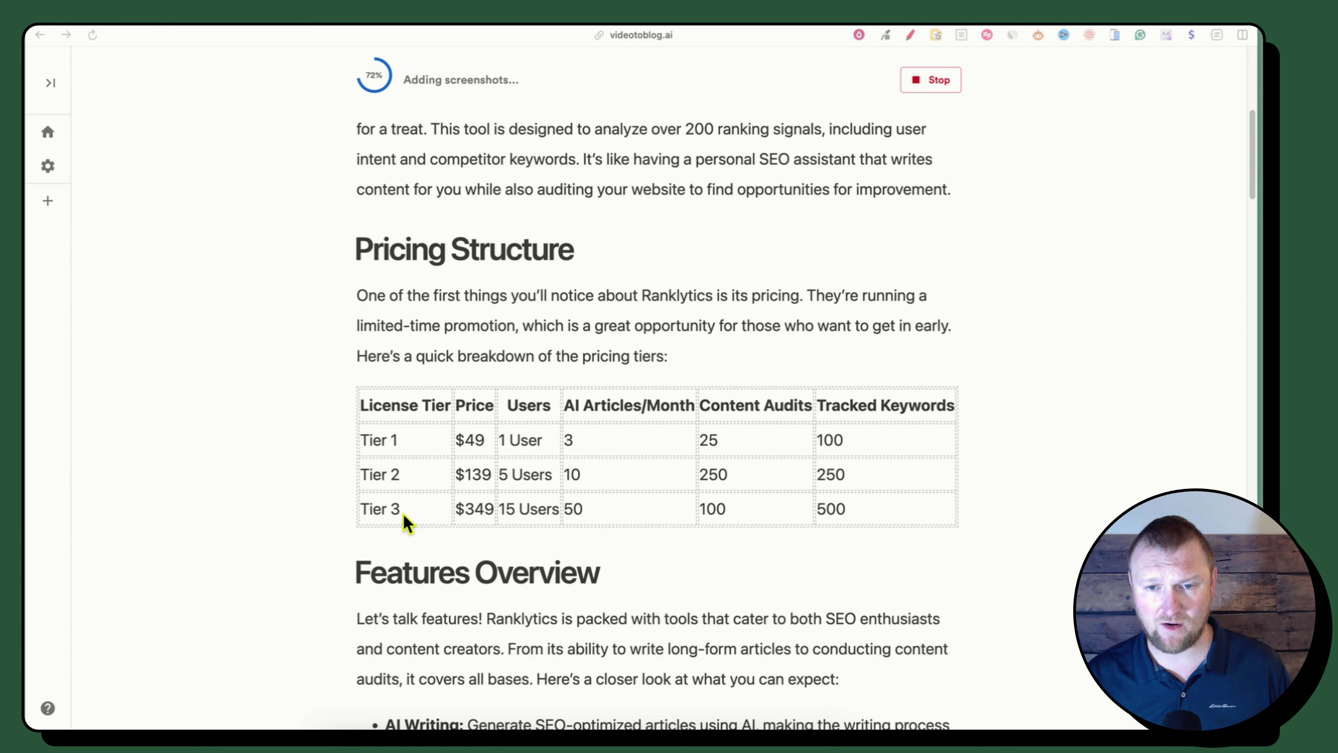
scroll(682, 470, down, 5)
scroll(684, 448, up, 5)
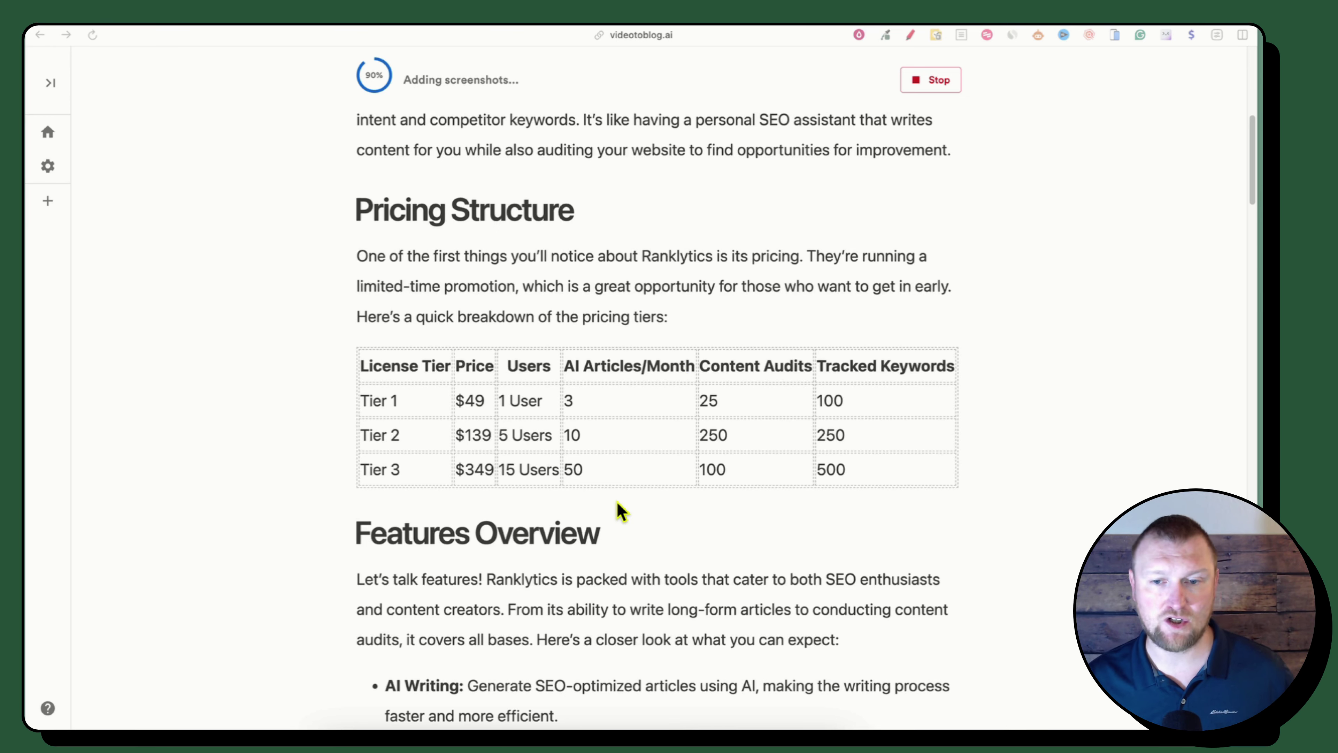
scroll(859, 440, down, 3)
scroll(457, 245, up, 4)
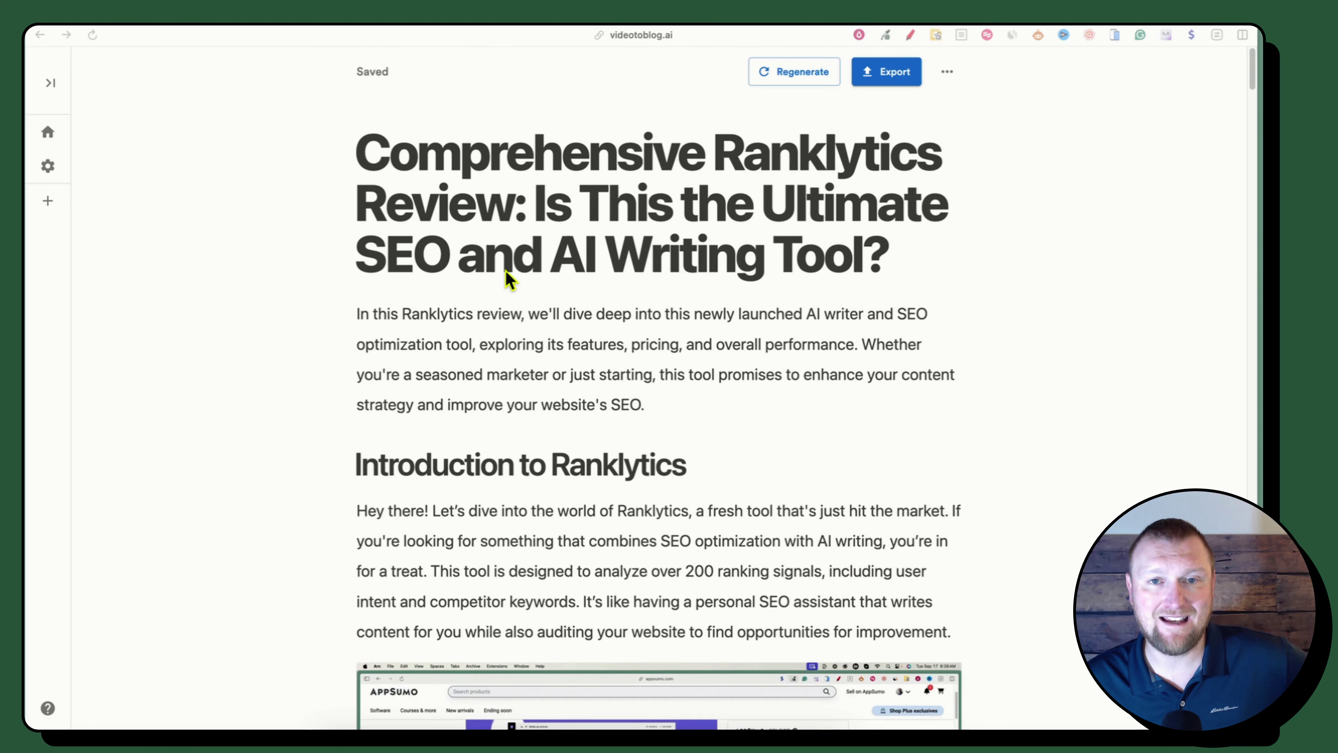
scroll(538, 377, down, 6)
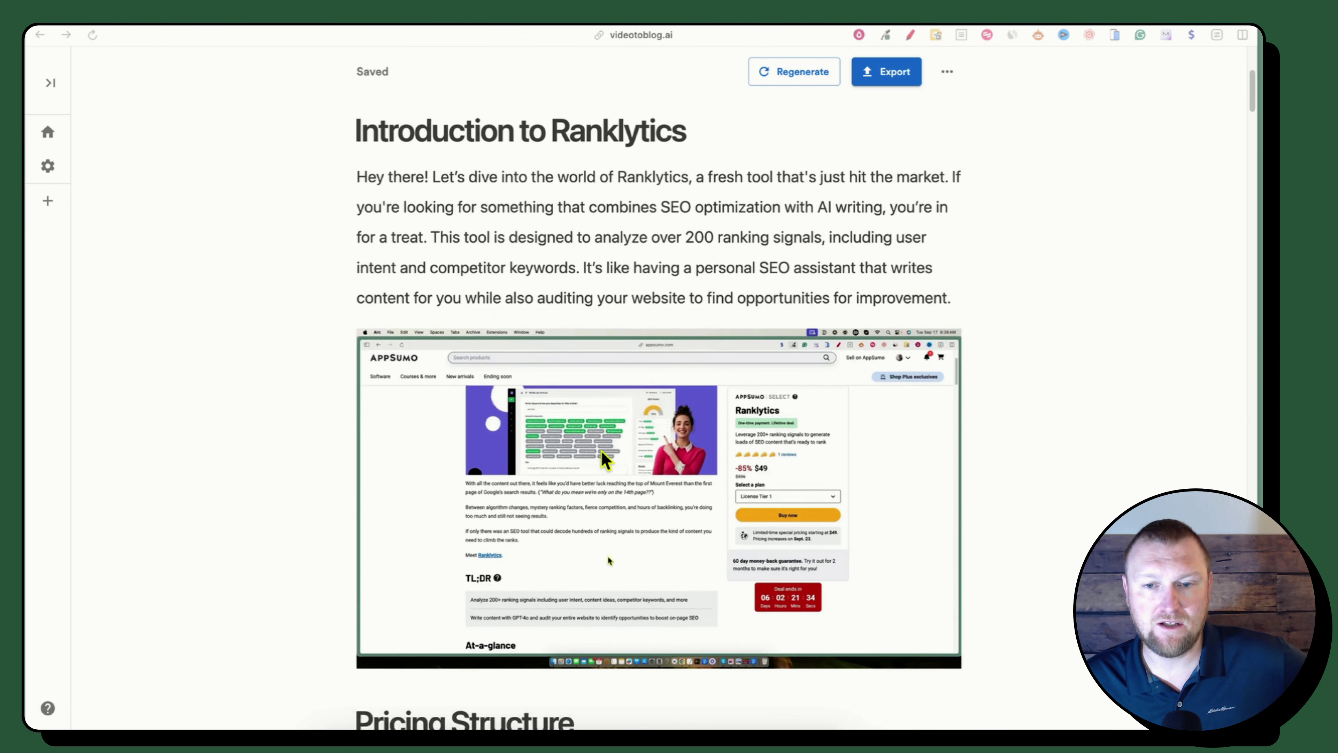
scroll(606, 456, down, 7)
scroll(611, 446, up, 5)
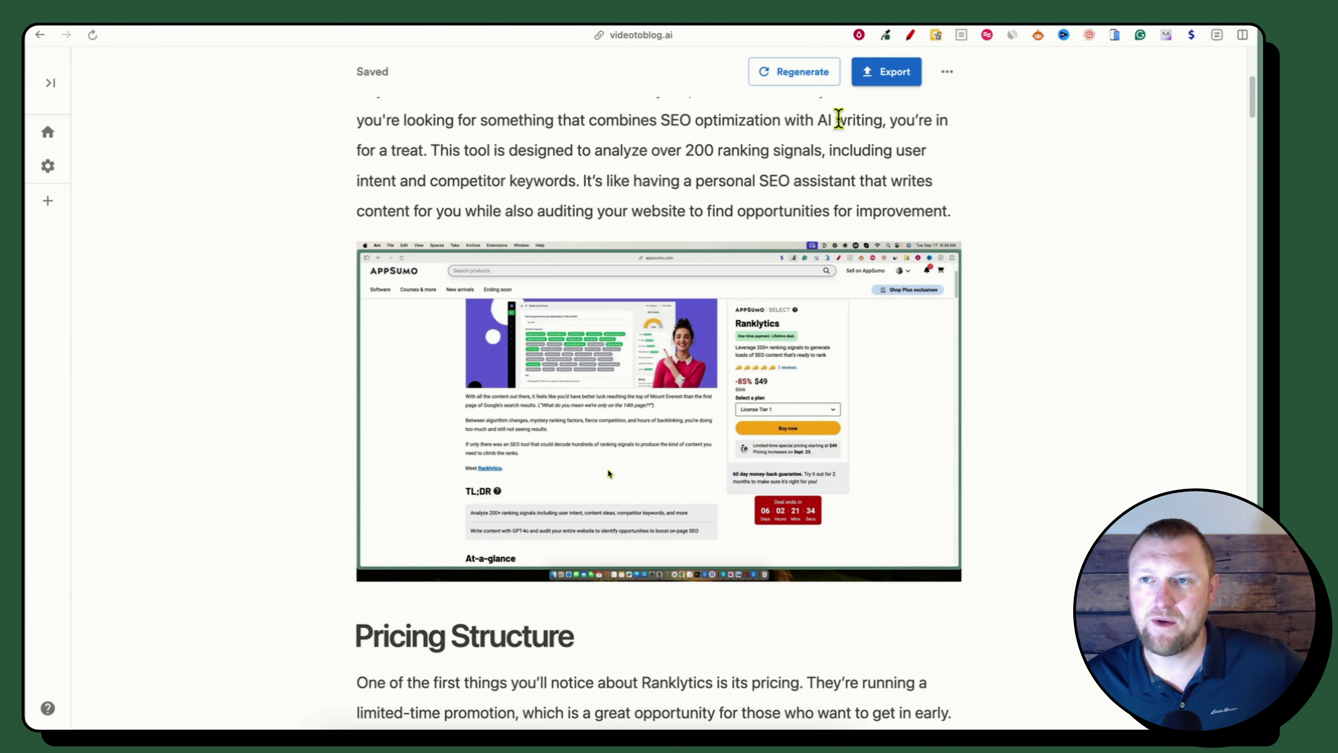
click(866, 272)
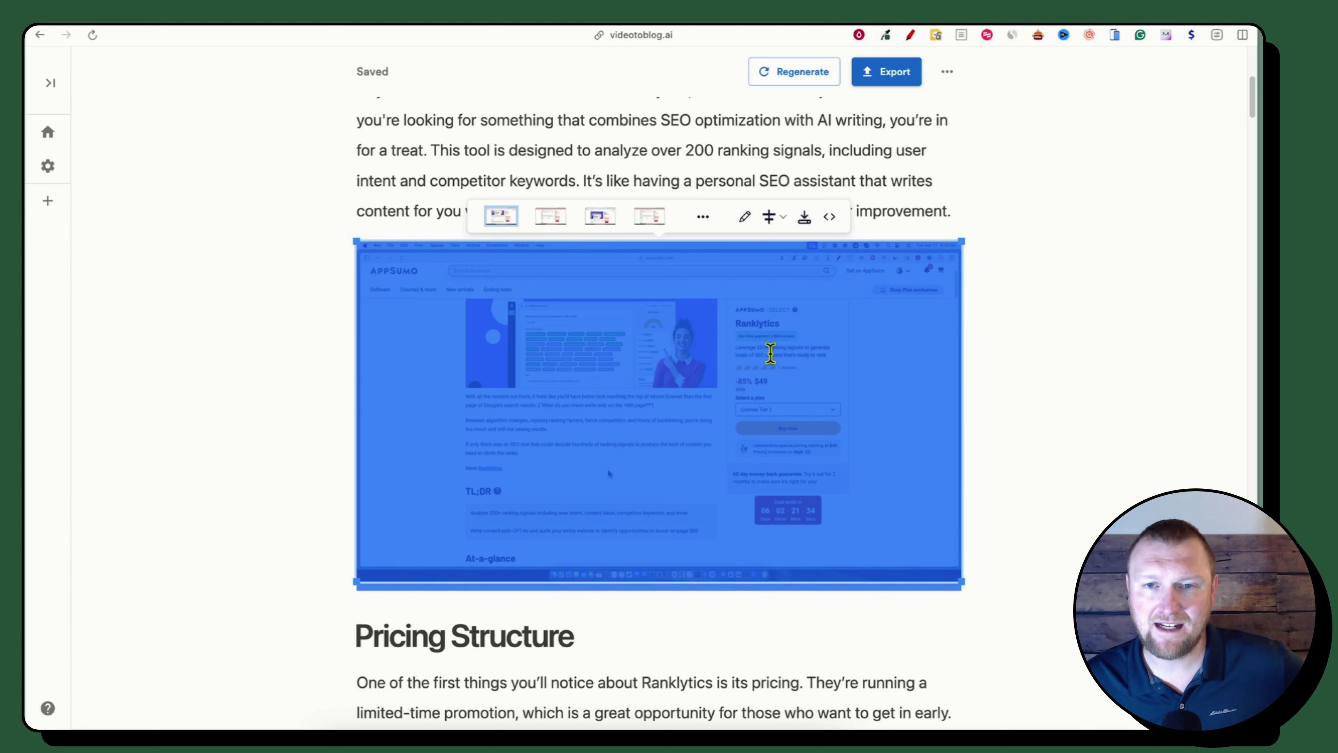
click(548, 217)
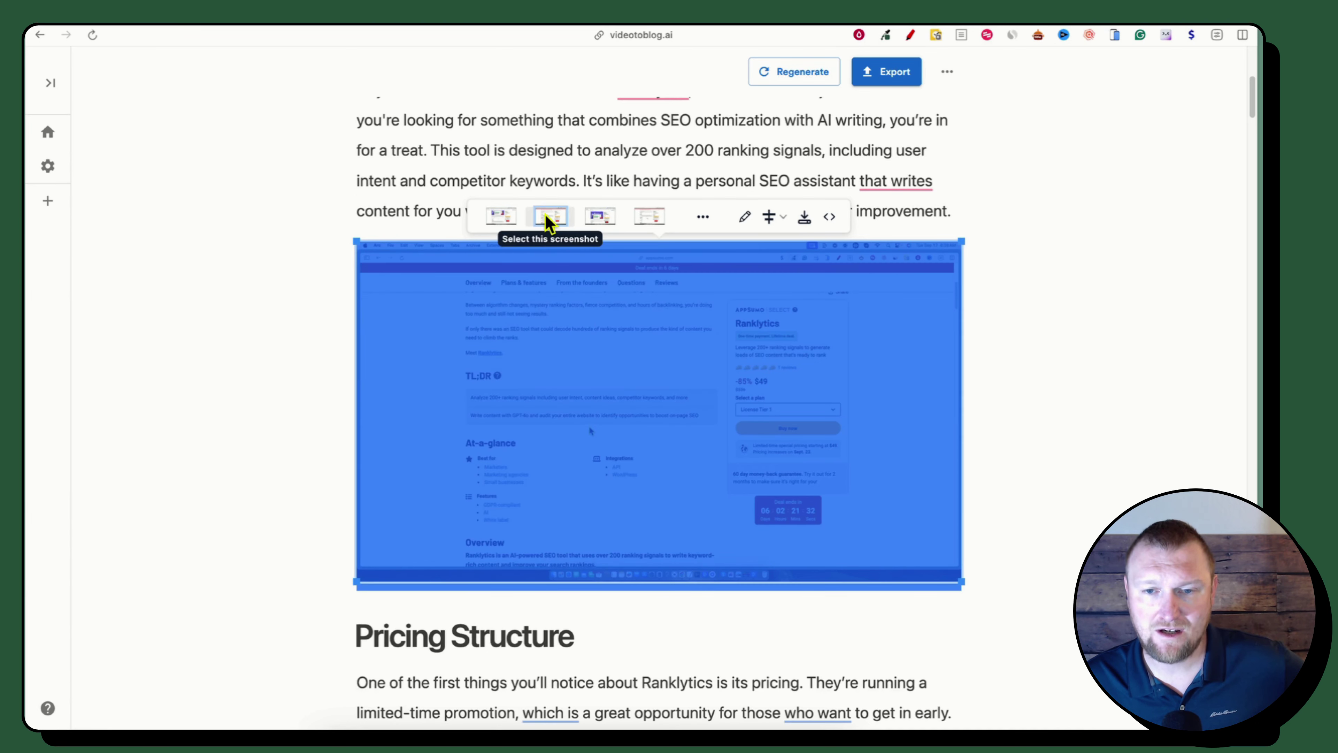
click(600, 217)
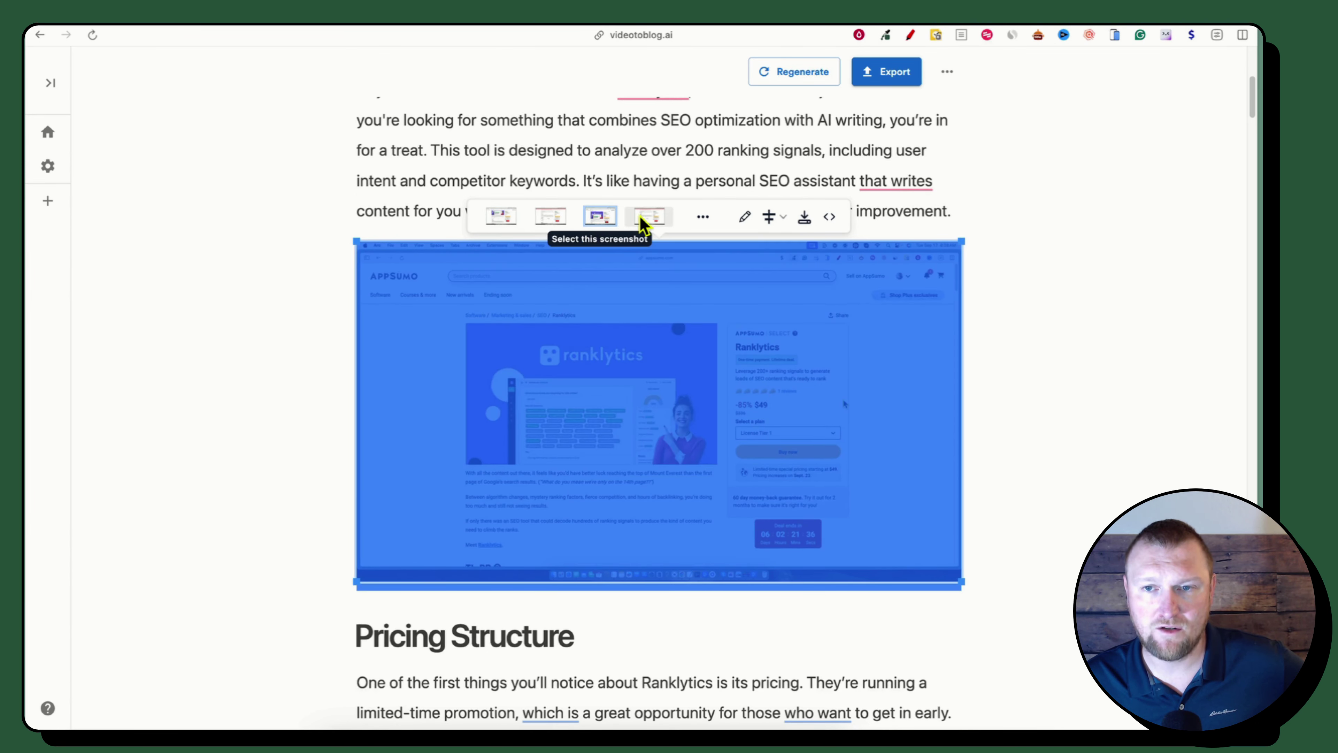
click(648, 217)
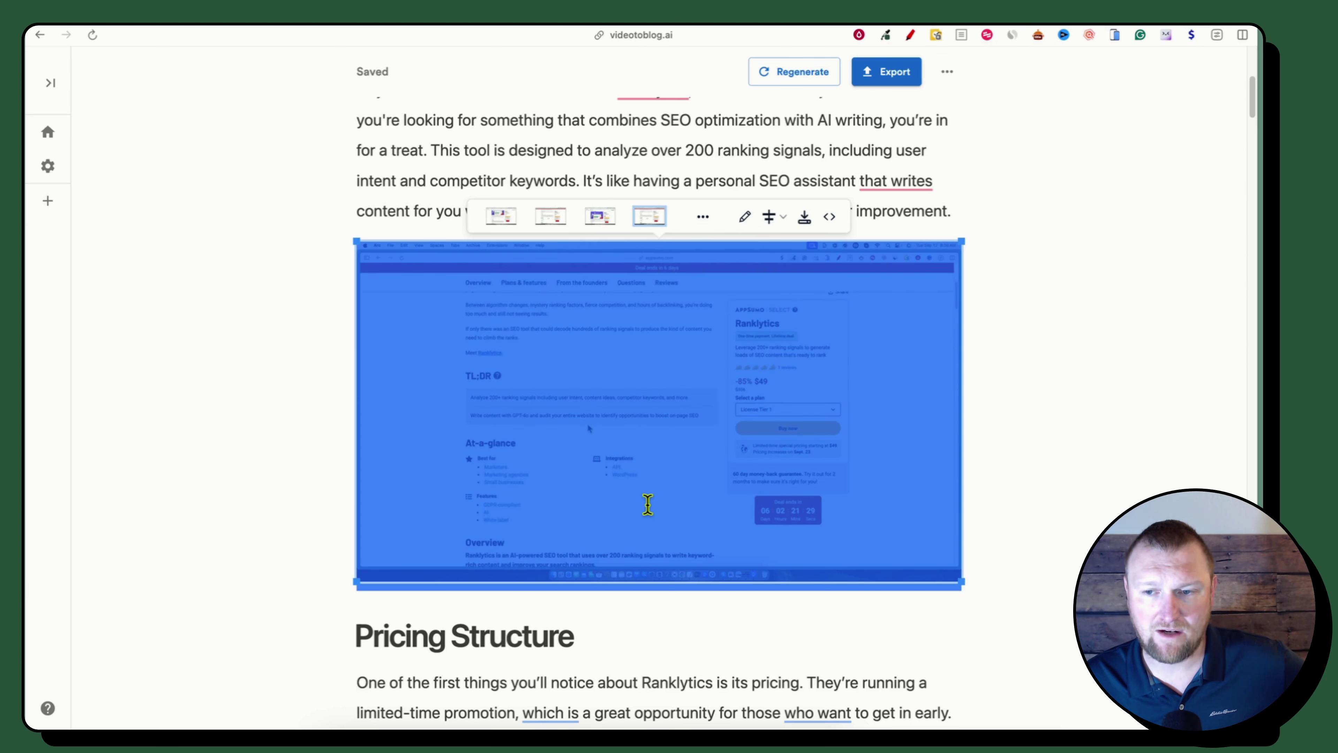
click(507, 218)
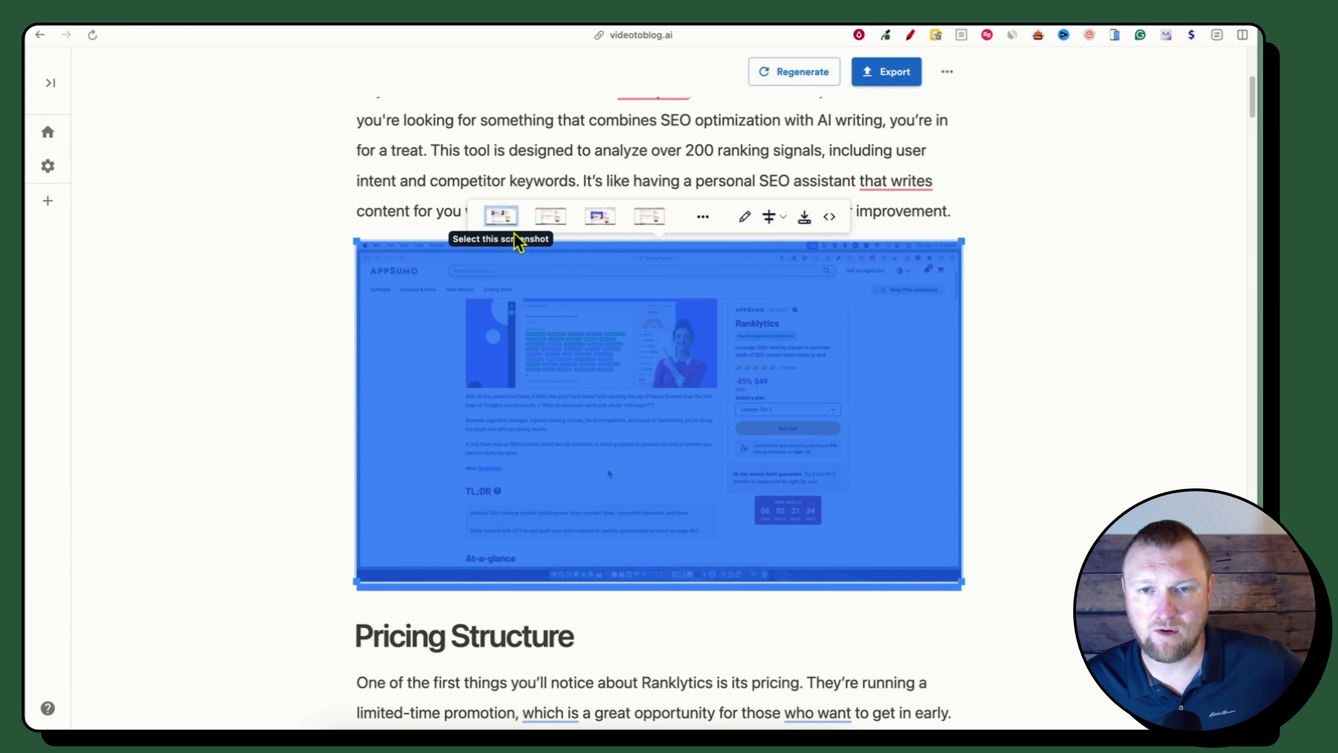
- Open the introduction screenshot in the image editor and try filters, keeping it unfiltered
click(745, 217)
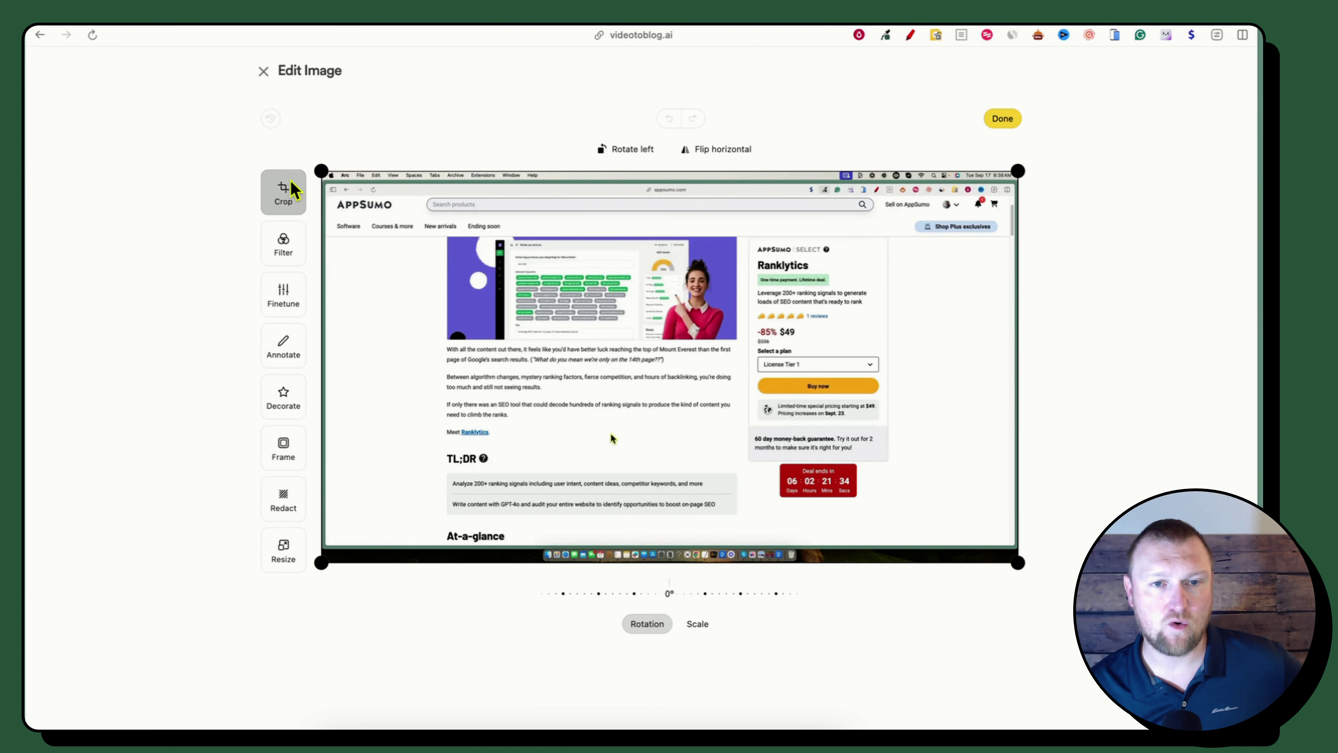
click(285, 247)
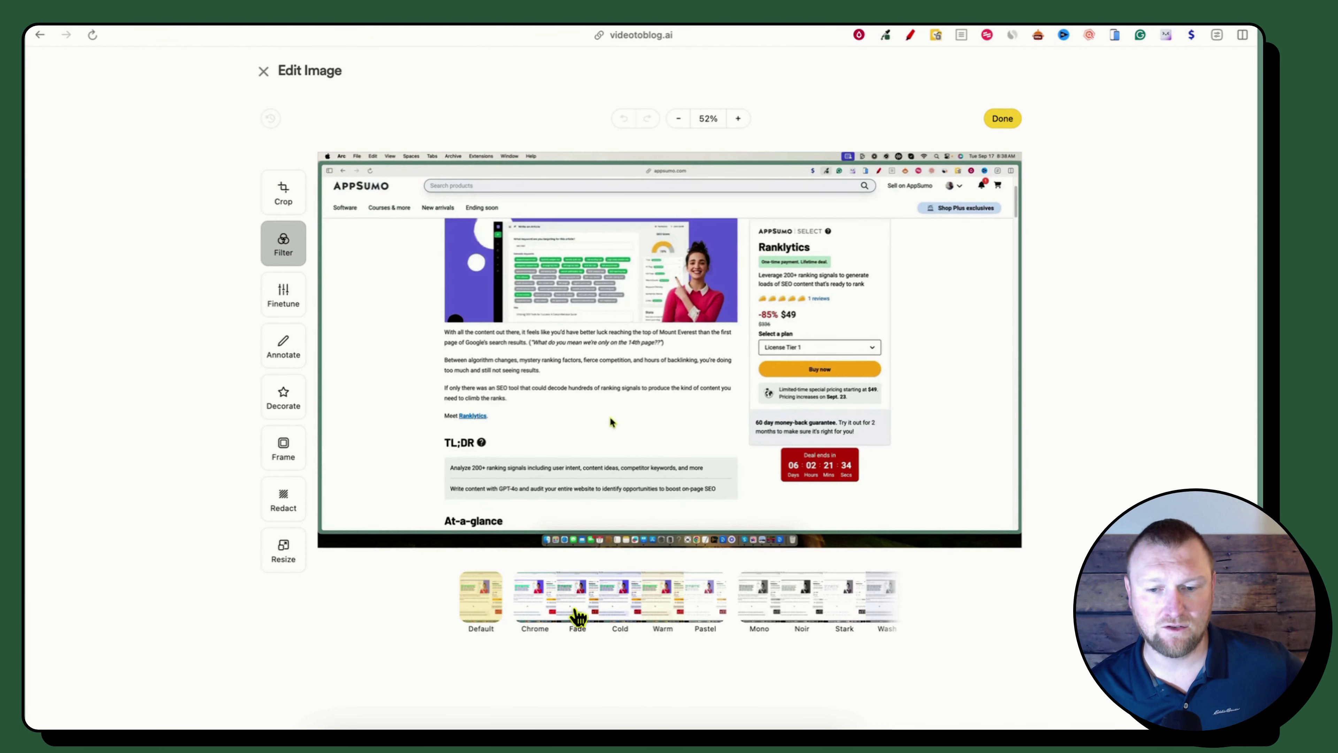
click(612, 606)
click(481, 604)
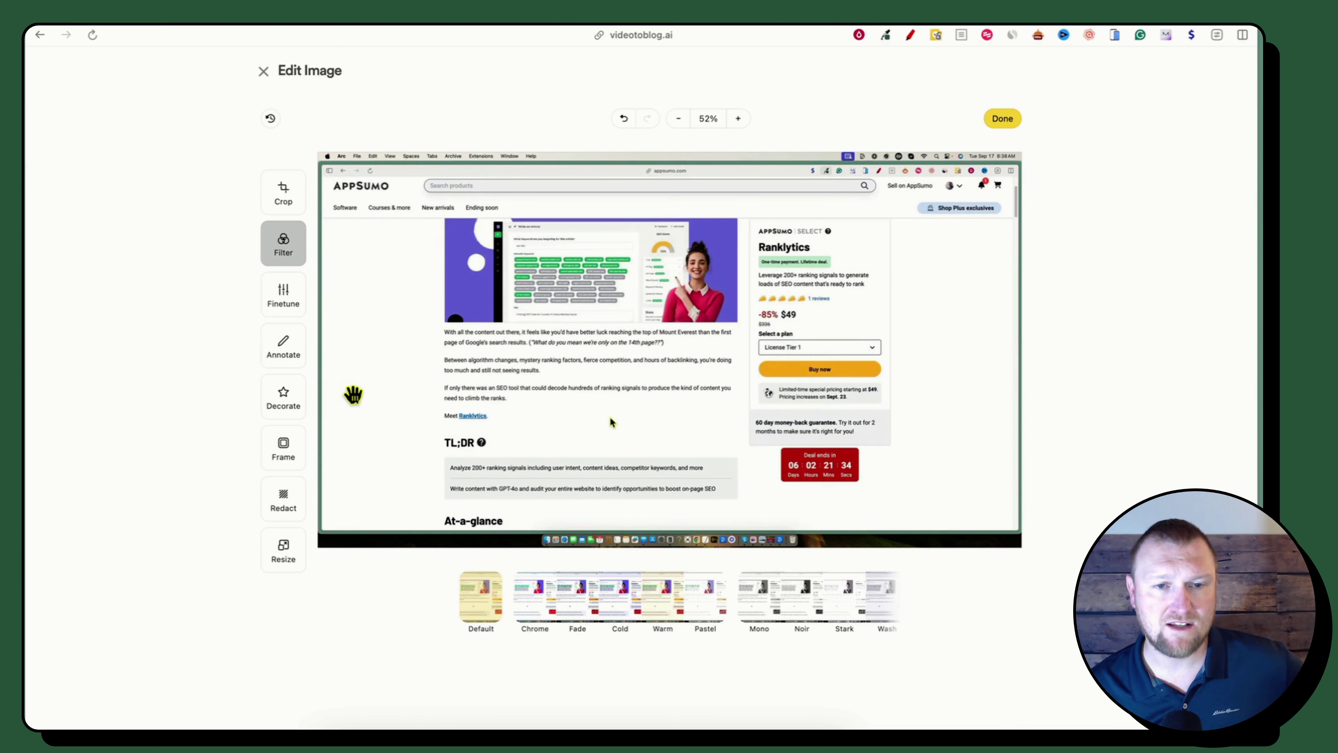
click(288, 296)
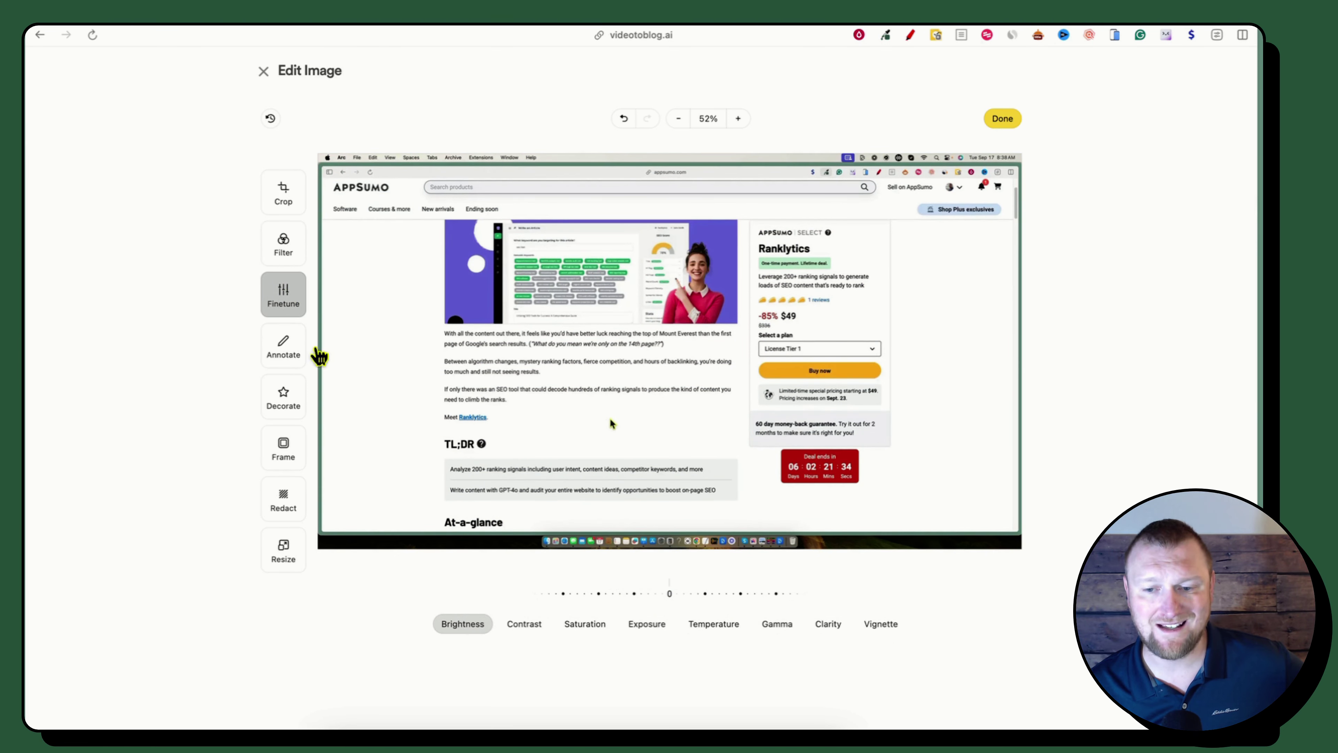
- Draw a Medium-width red outline rectangle with transparent fill around the Ranklytics deal panel
click(285, 349)
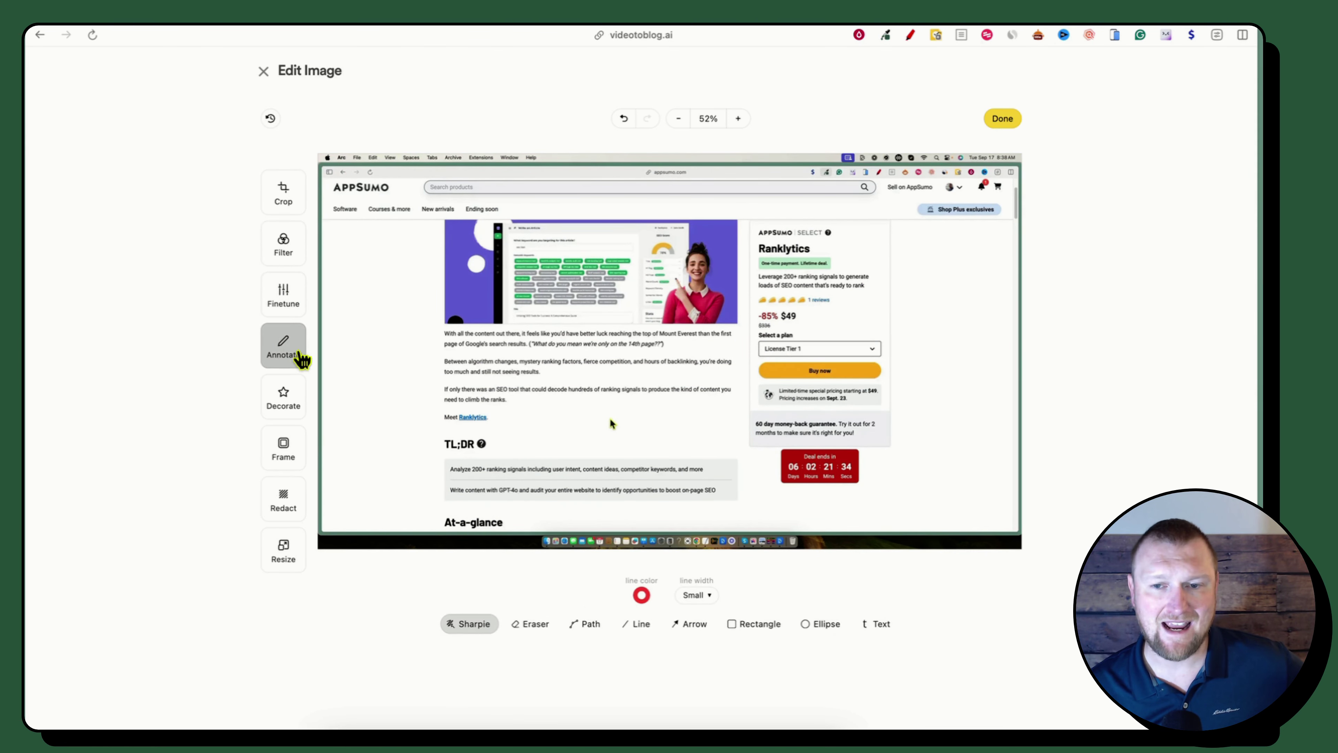
click(771, 625)
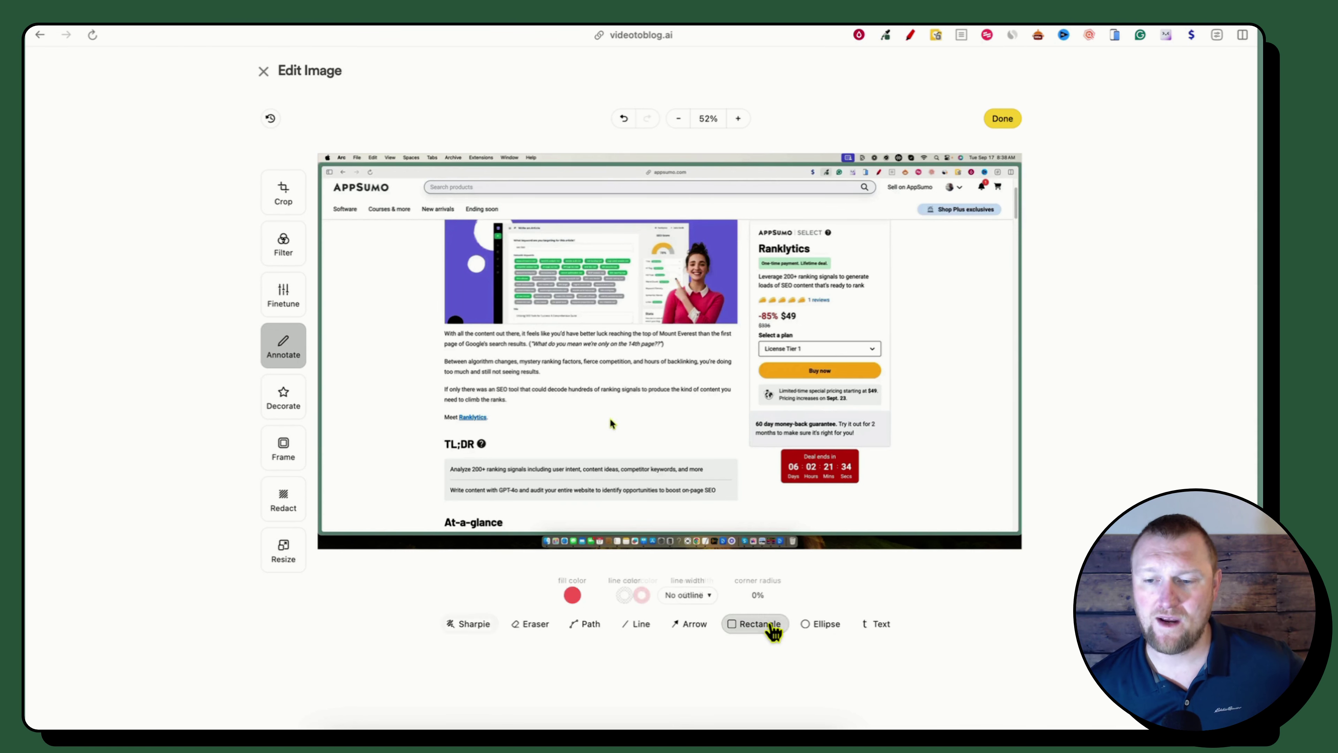
drag(715, 222, 915, 492)
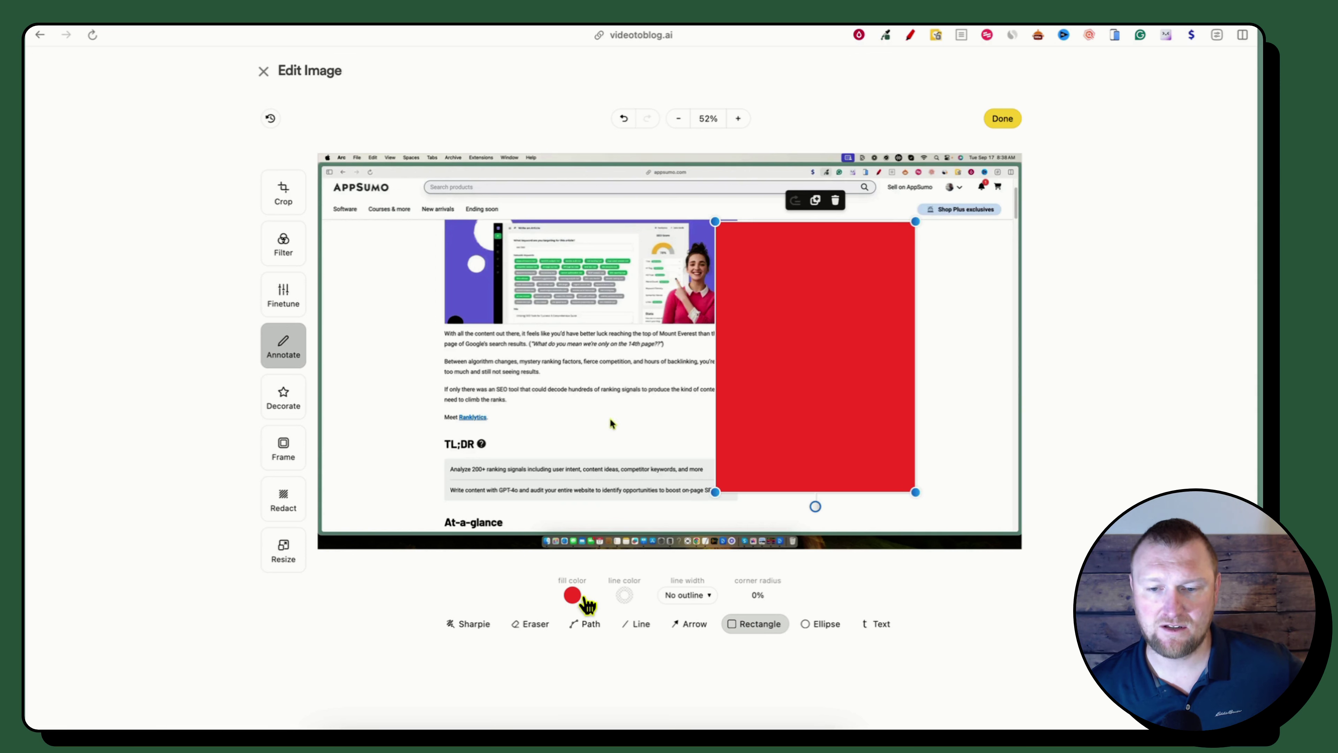
click(626, 595)
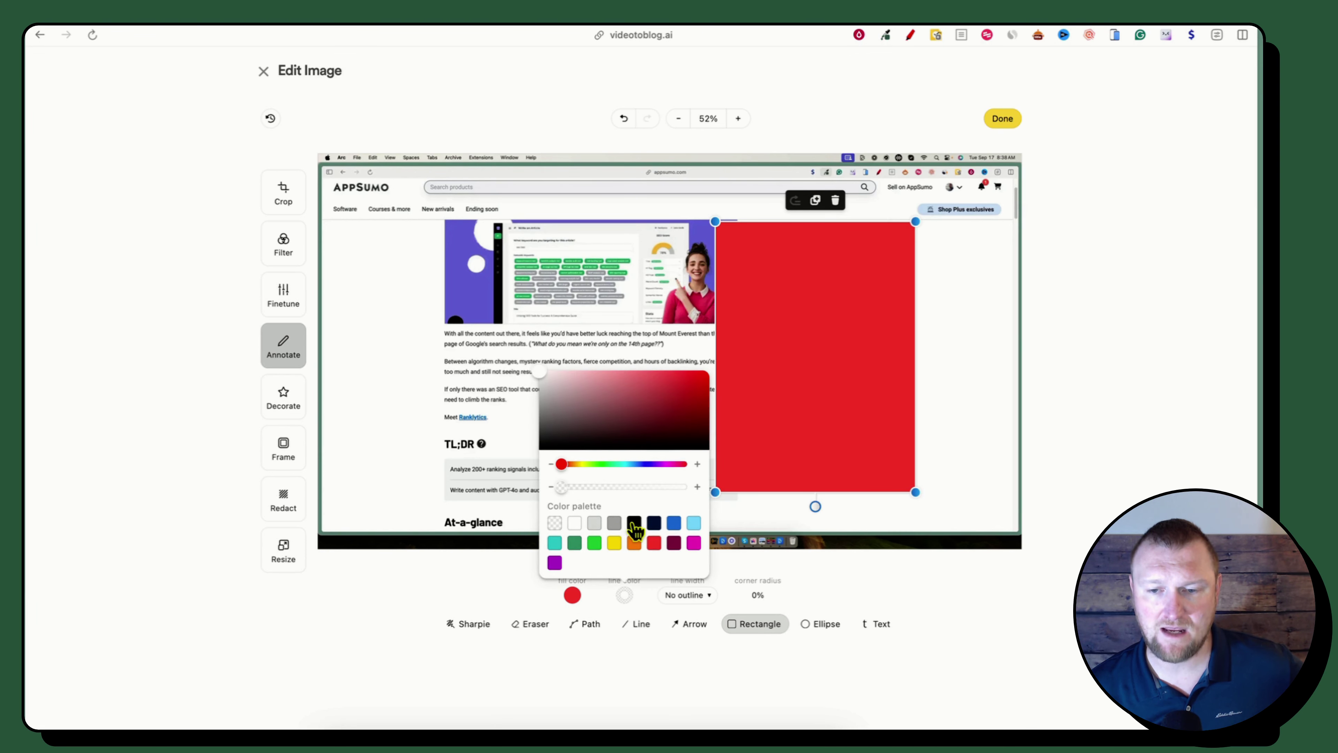
click(654, 542)
click(580, 594)
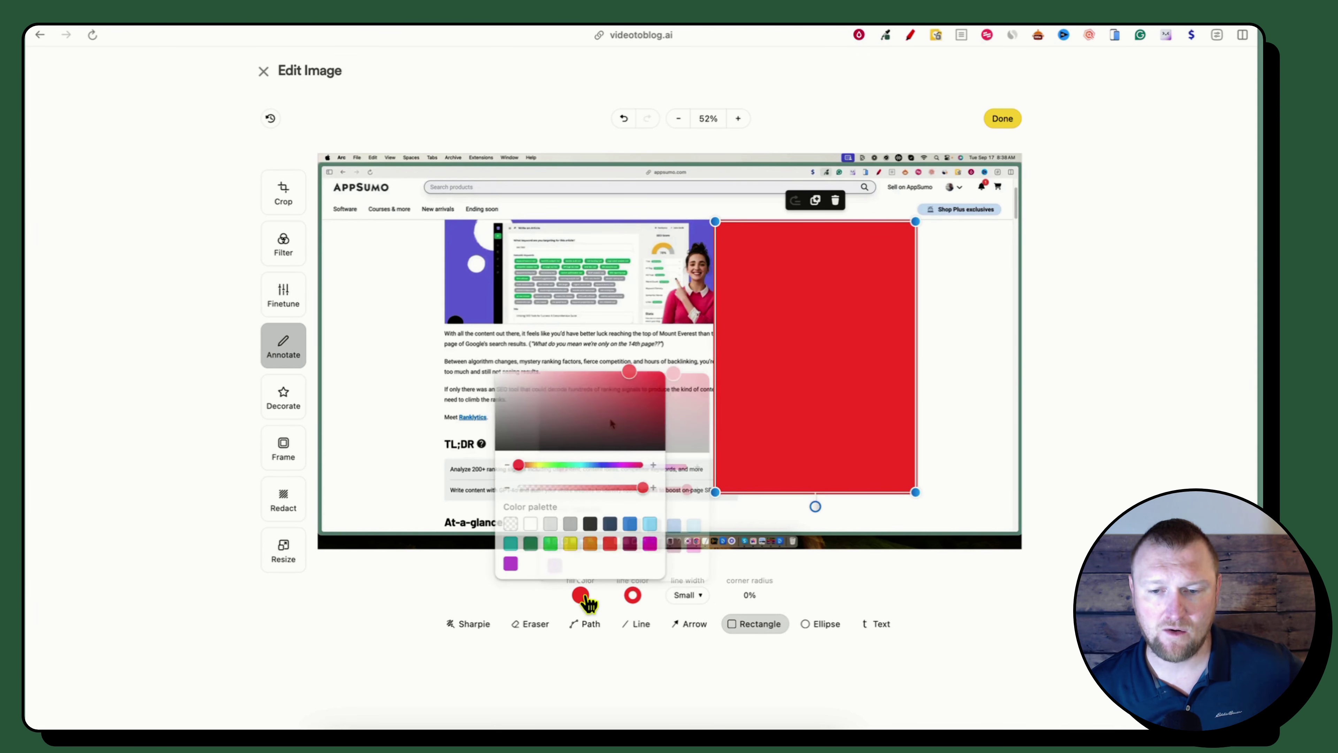
click(511, 524)
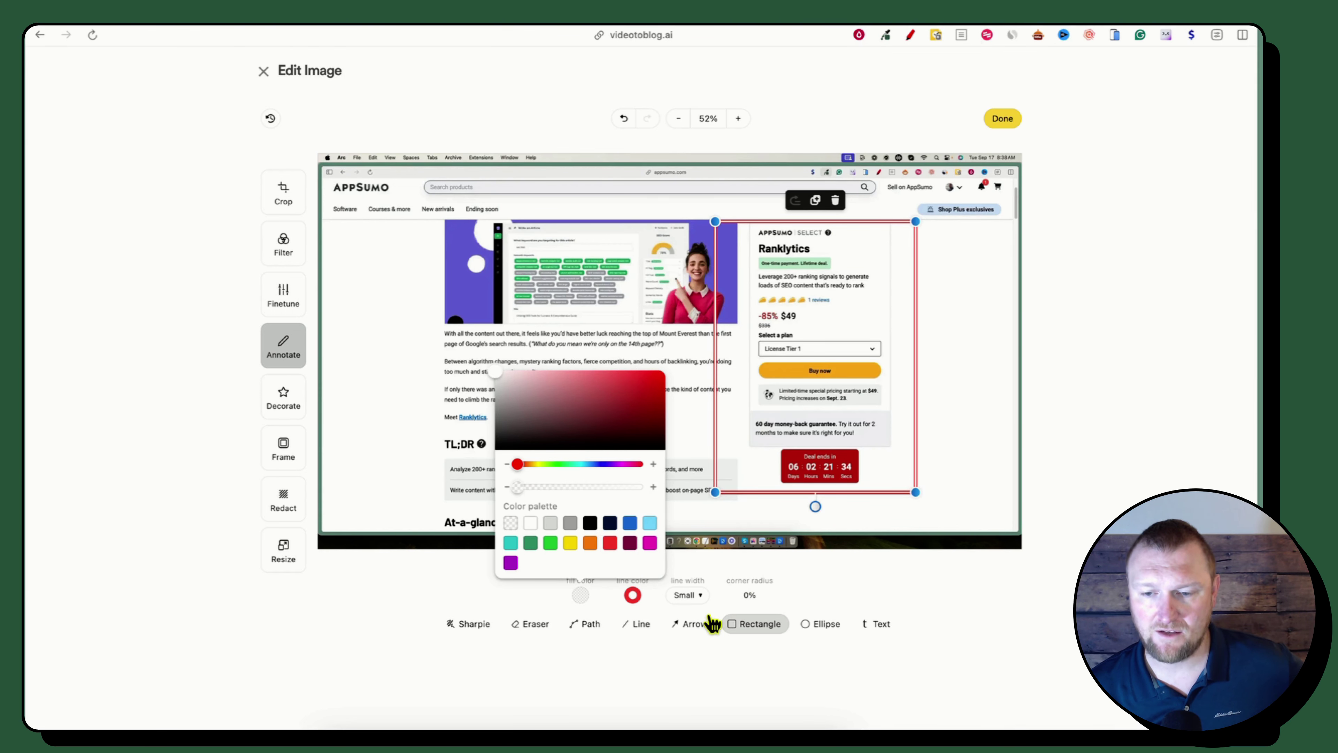
click(689, 595)
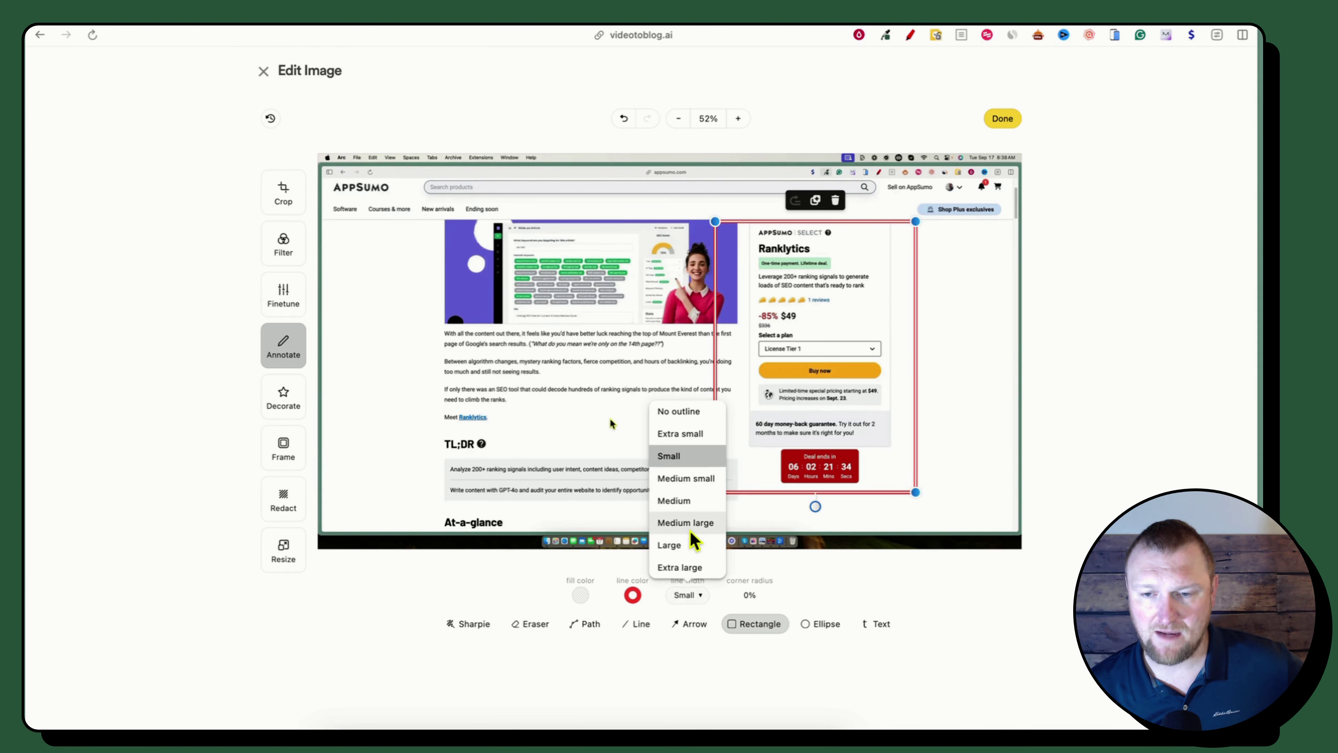
click(681, 499)
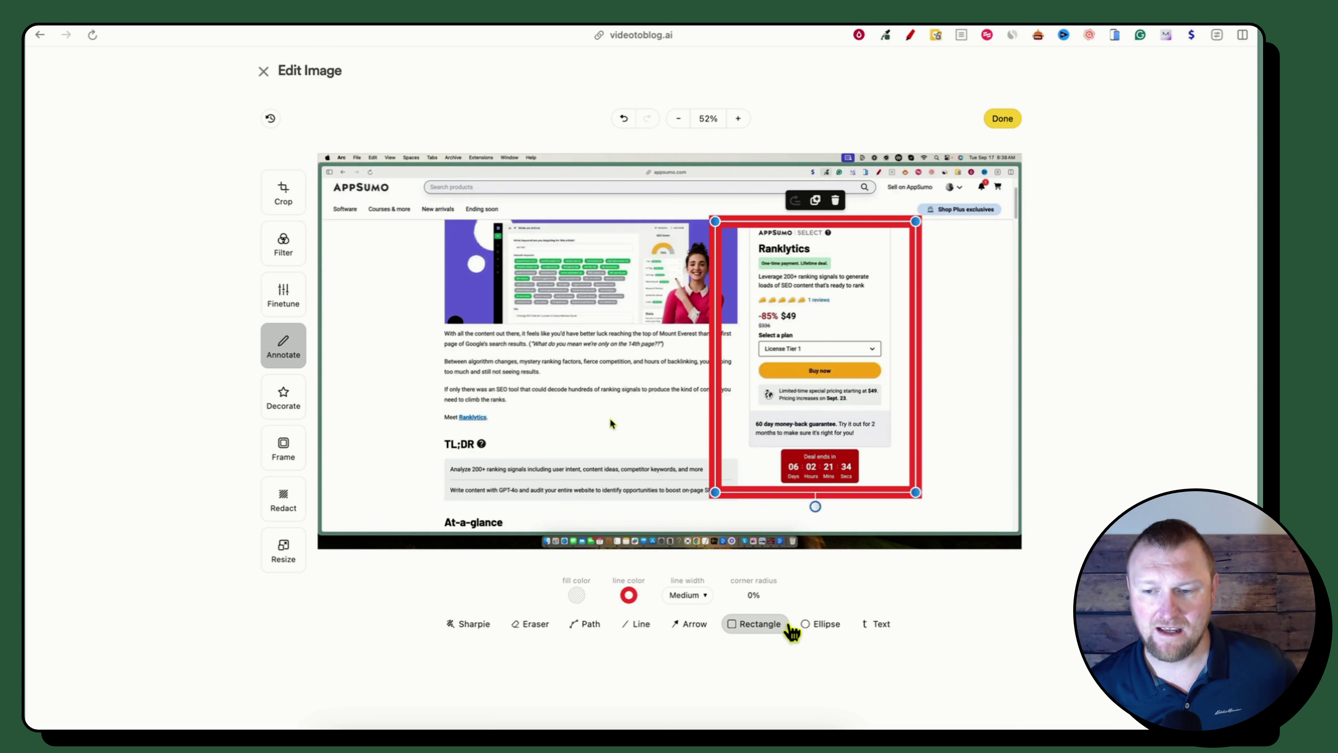
- Browse the Decorate and Frame options, then apply the image edits
click(289, 403)
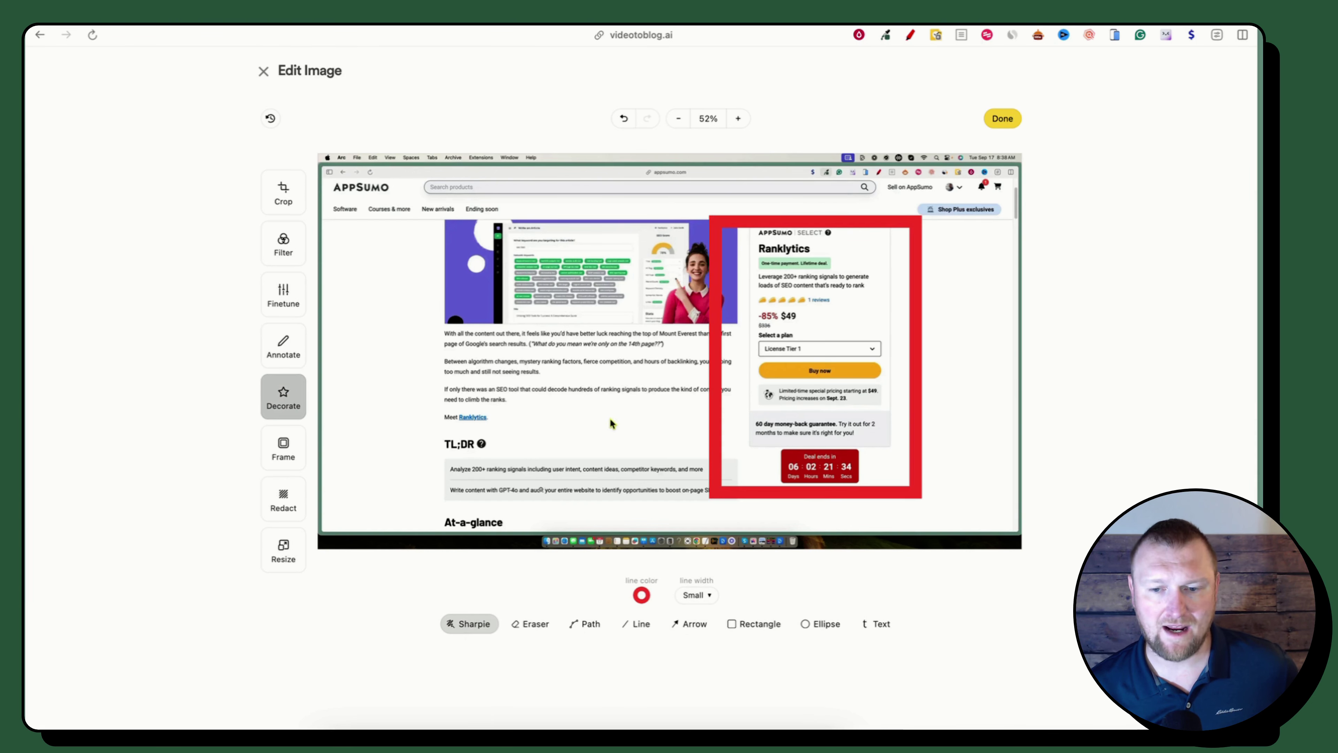
click(283, 452)
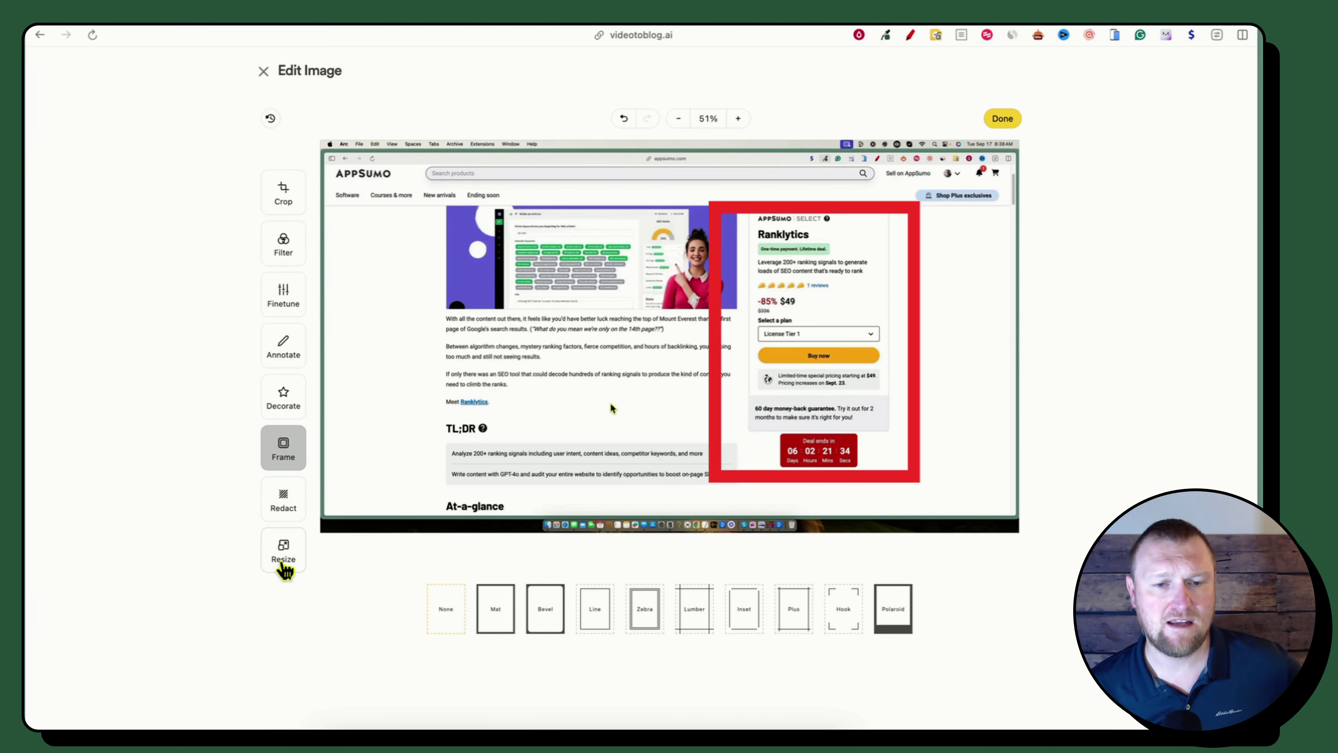
click(1001, 120)
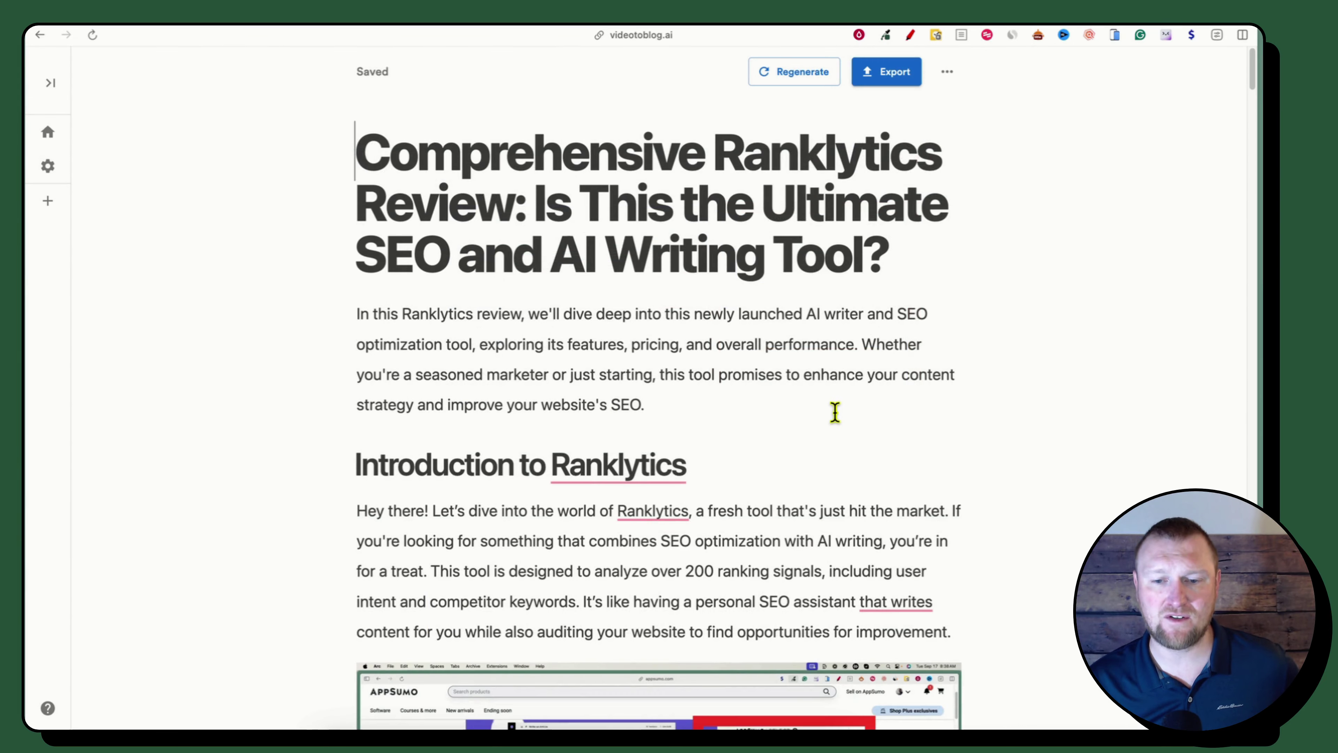
- Inspect the outlined introduction screenshot, then scroll on to the Pricing Structure table
scroll(837, 410, down, 6)
scroll(835, 412, down, 1)
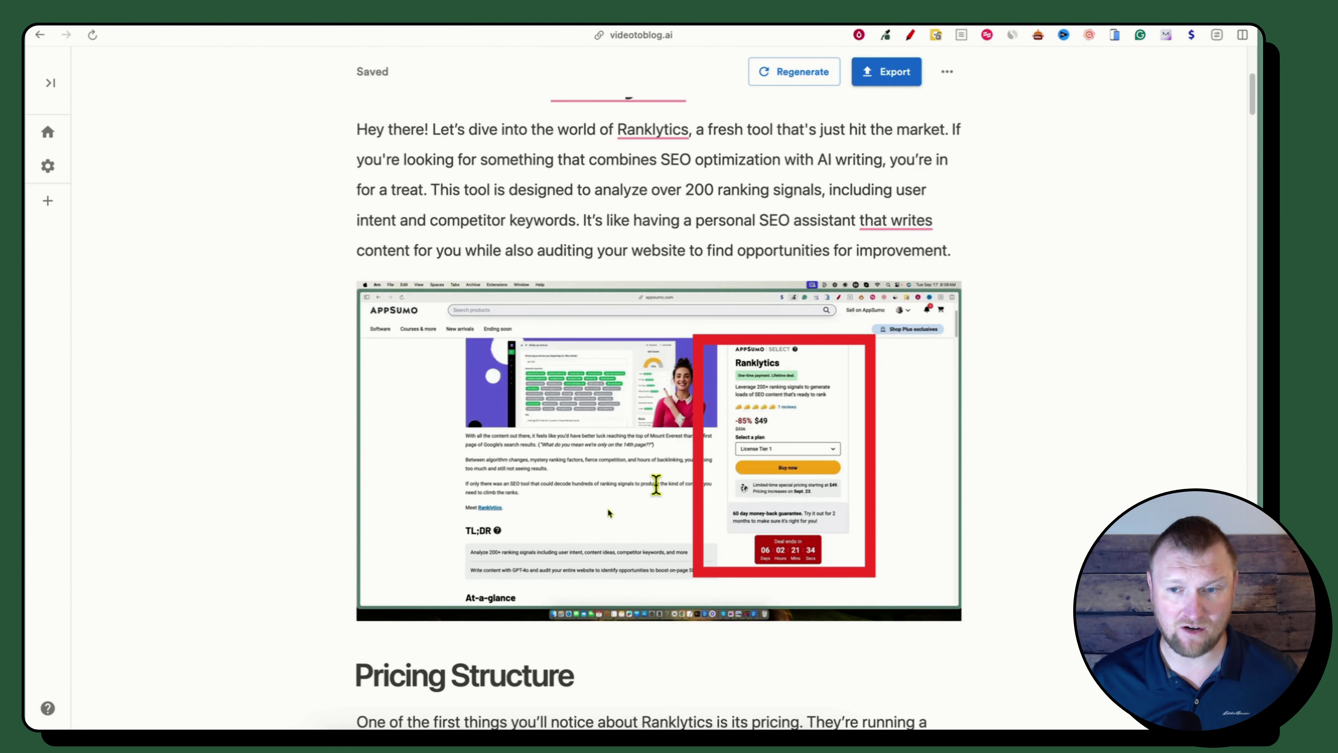
scroll(977, 558, down, 1)
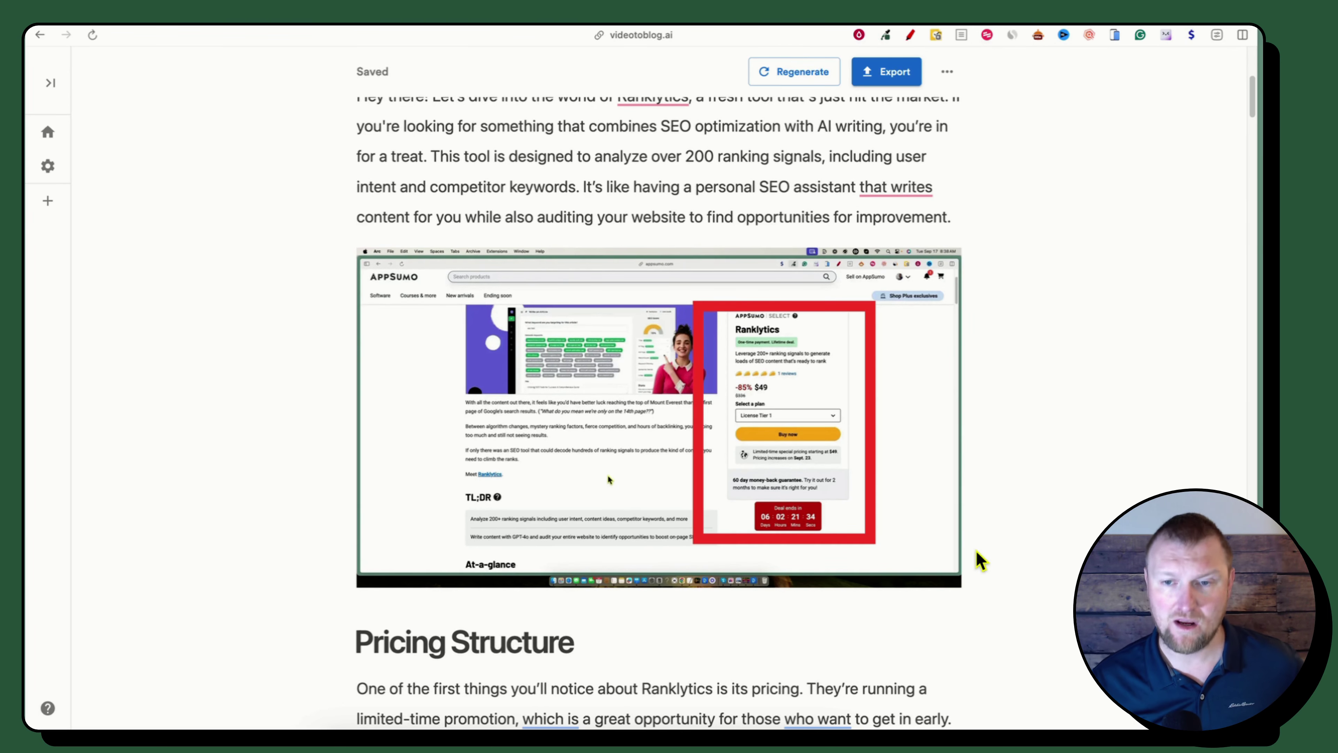
scroll(979, 556, down, 3)
scroll(976, 554, up, 2)
scroll(978, 555, up, 2)
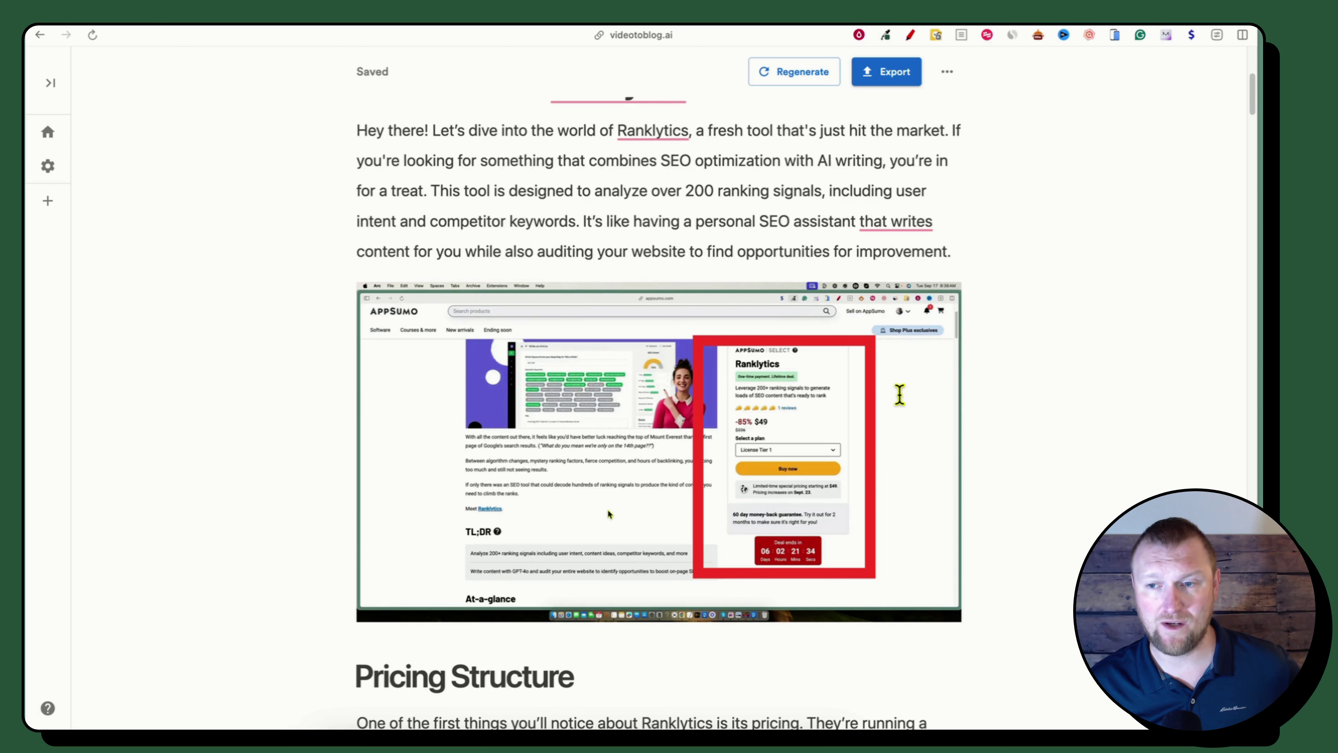
click(899, 392)
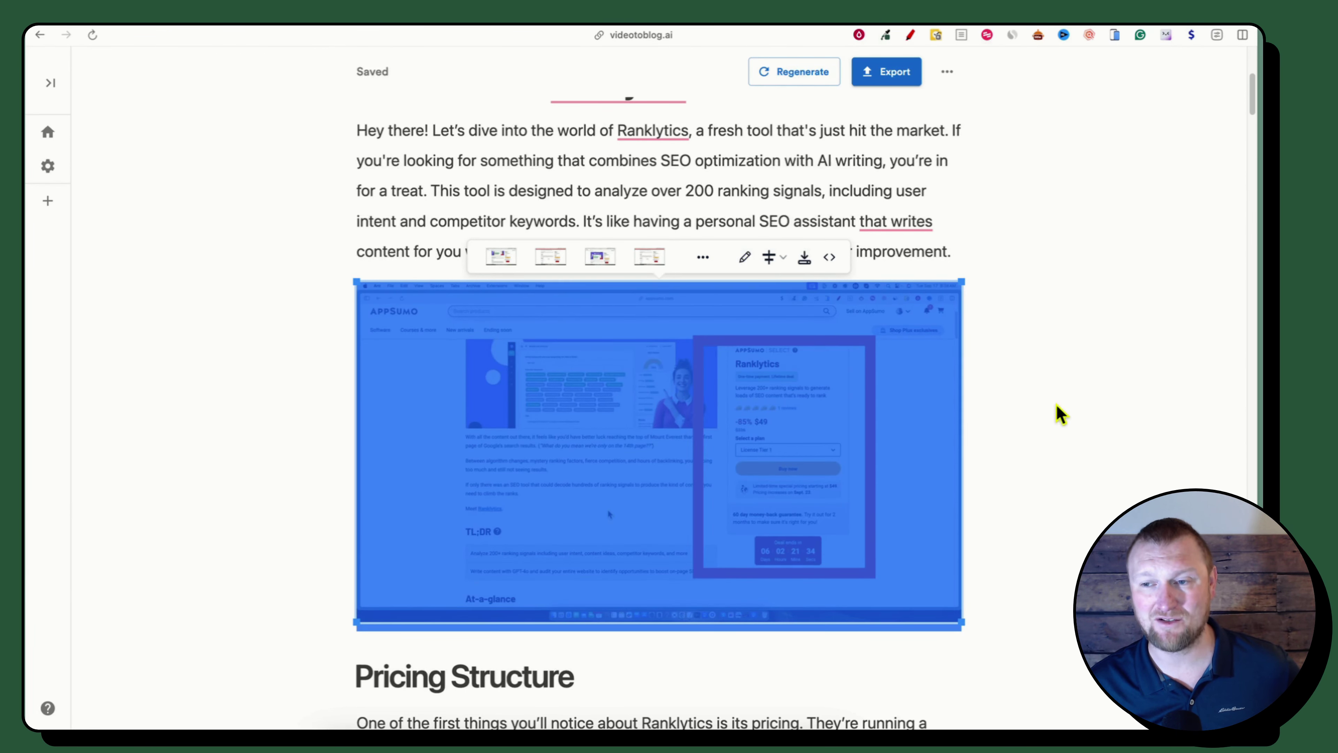
click(989, 484)
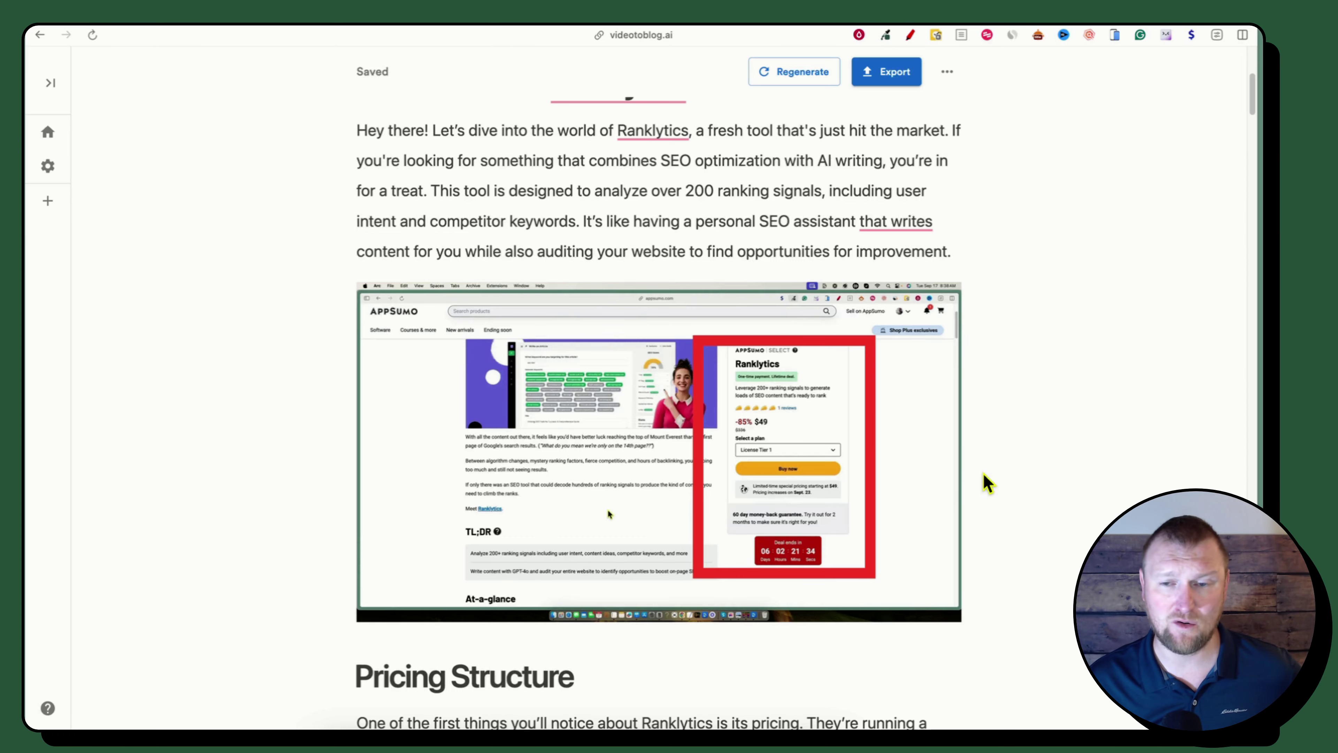
scroll(988, 484, down, 4)
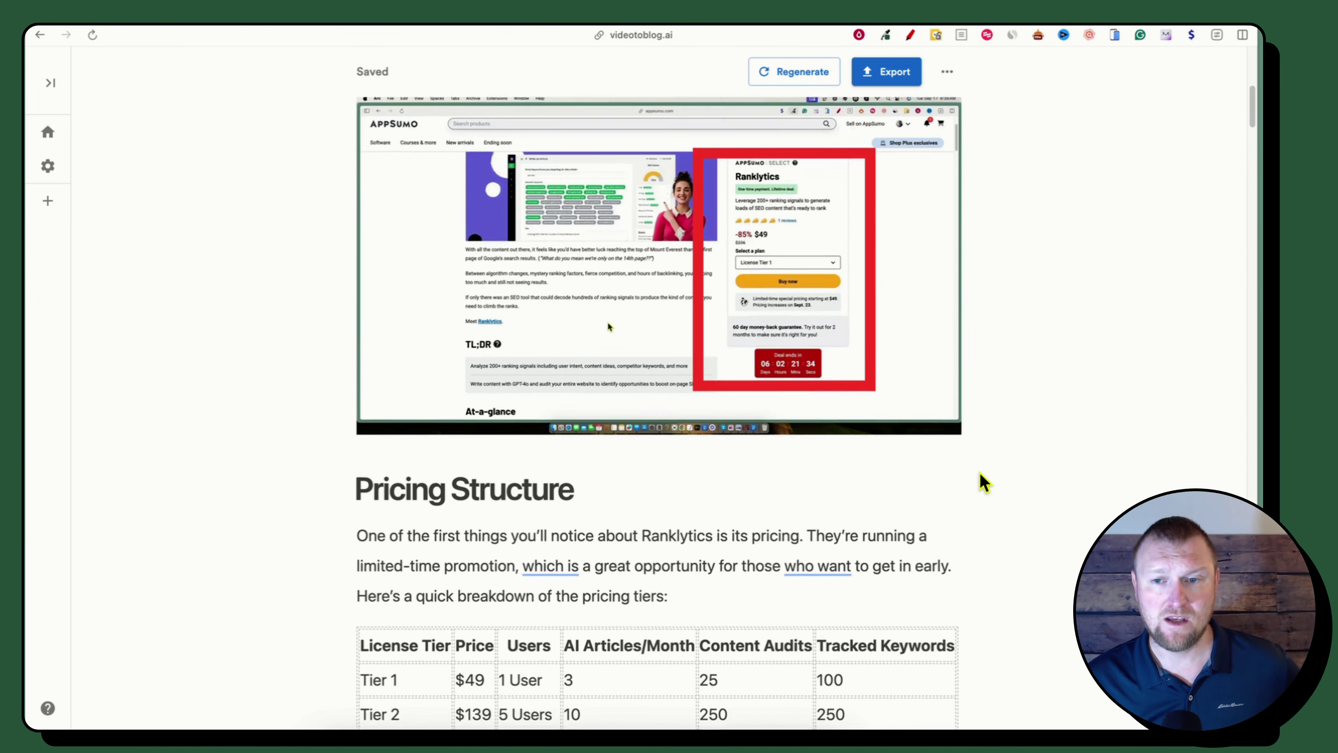
scroll(978, 482, down, 3)
scroll(479, 376, down, 8)
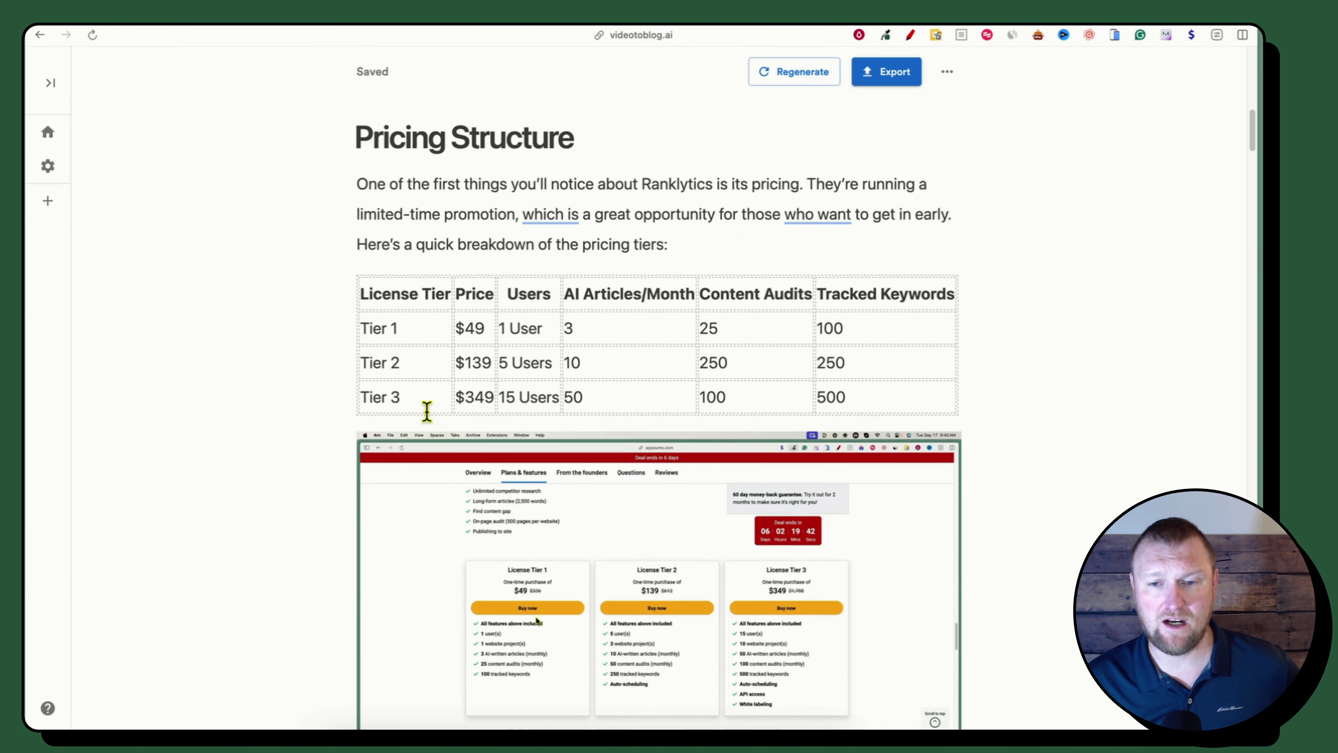
scroll(858, 495, up, 2)
scroll(858, 494, up, 1)
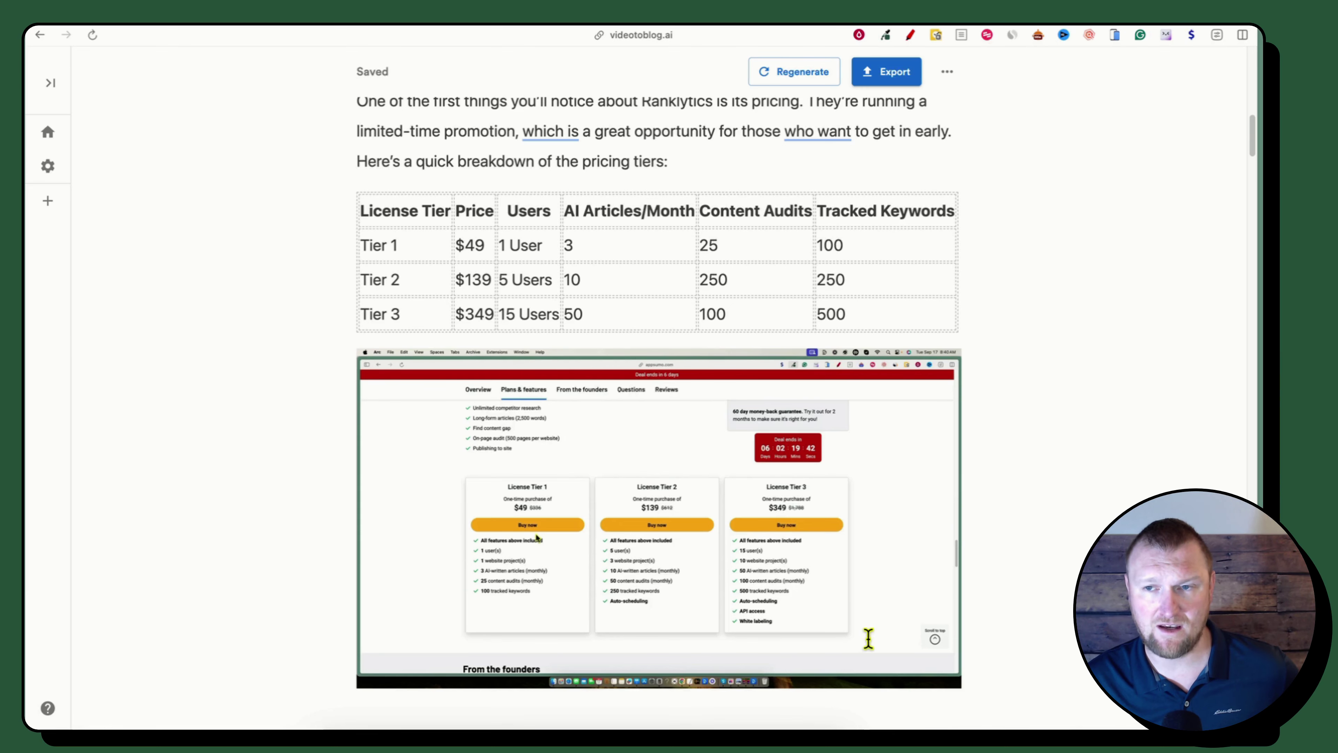
scroll(868, 638, down, 10)
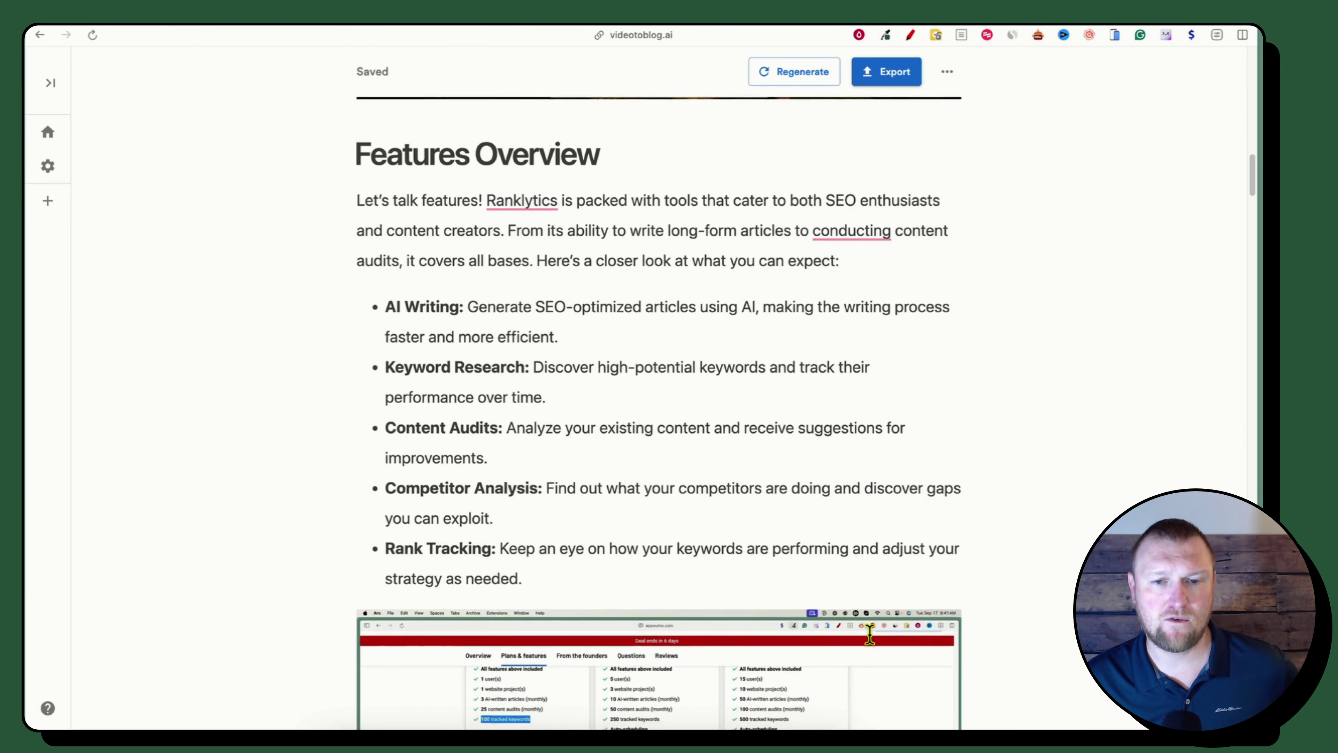
scroll(645, 461, down, 1)
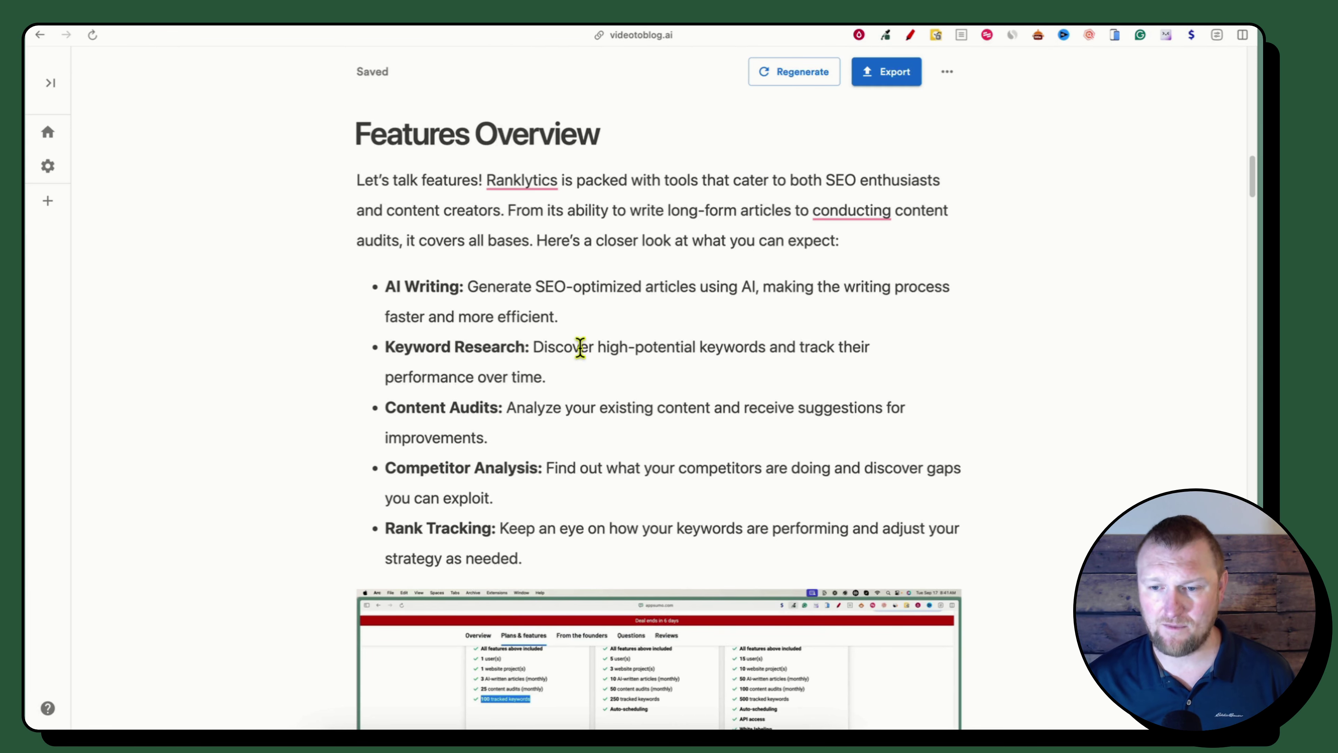
scroll(580, 347, down, 10)
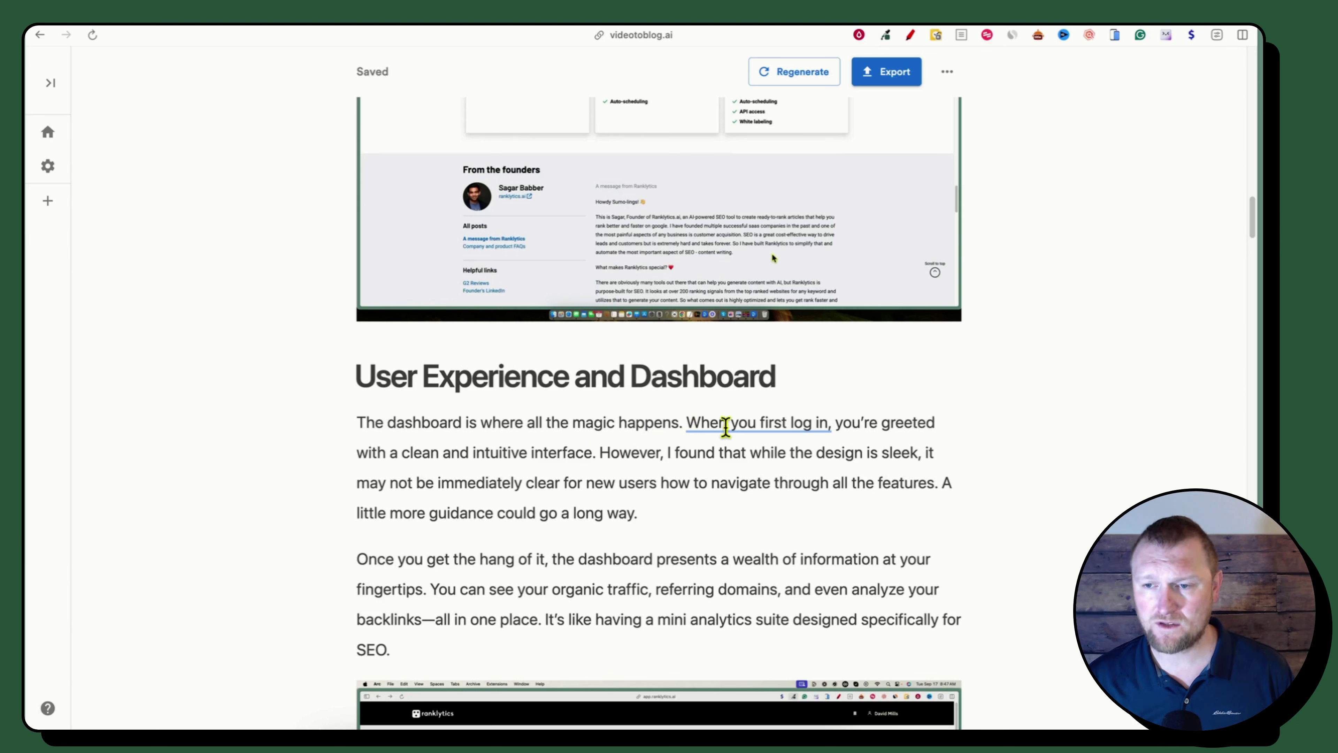
drag(409, 453, 742, 523)
scroll(737, 516, down, 6)
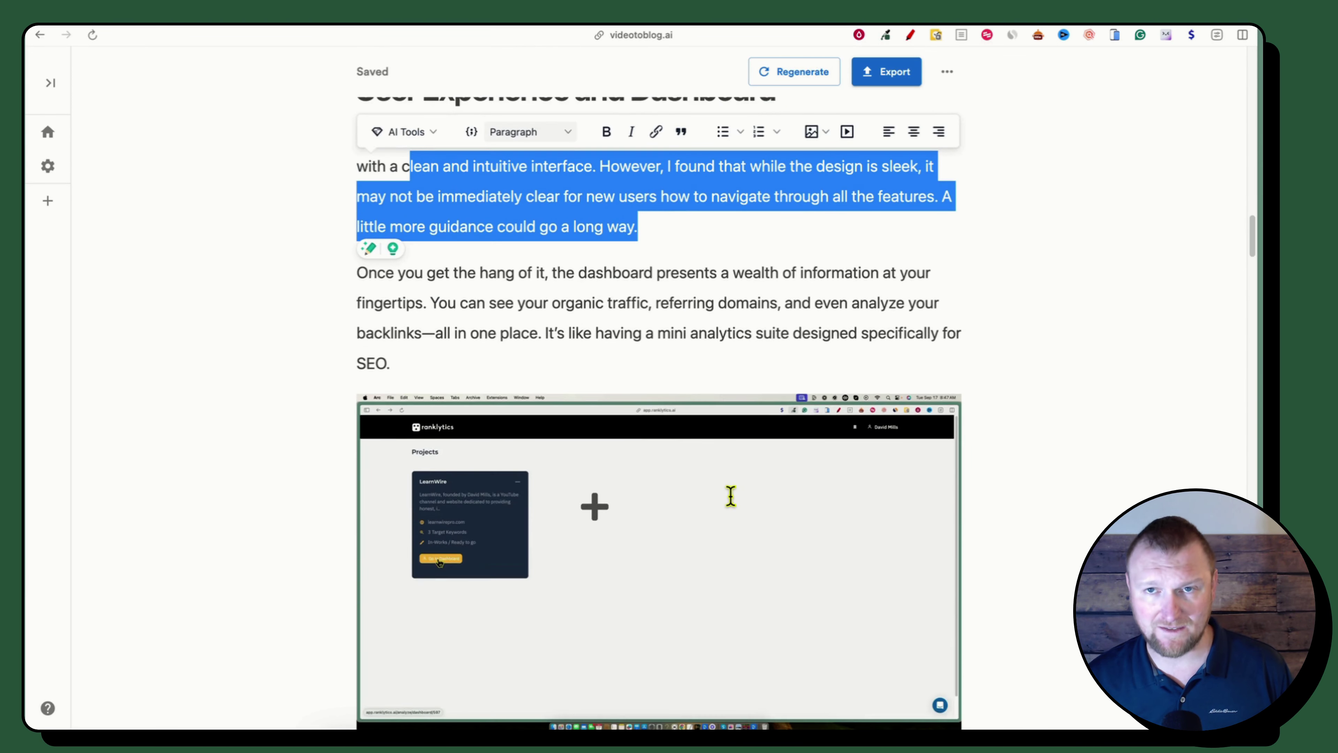
click(670, 239)
scroll(691, 337, down, 3)
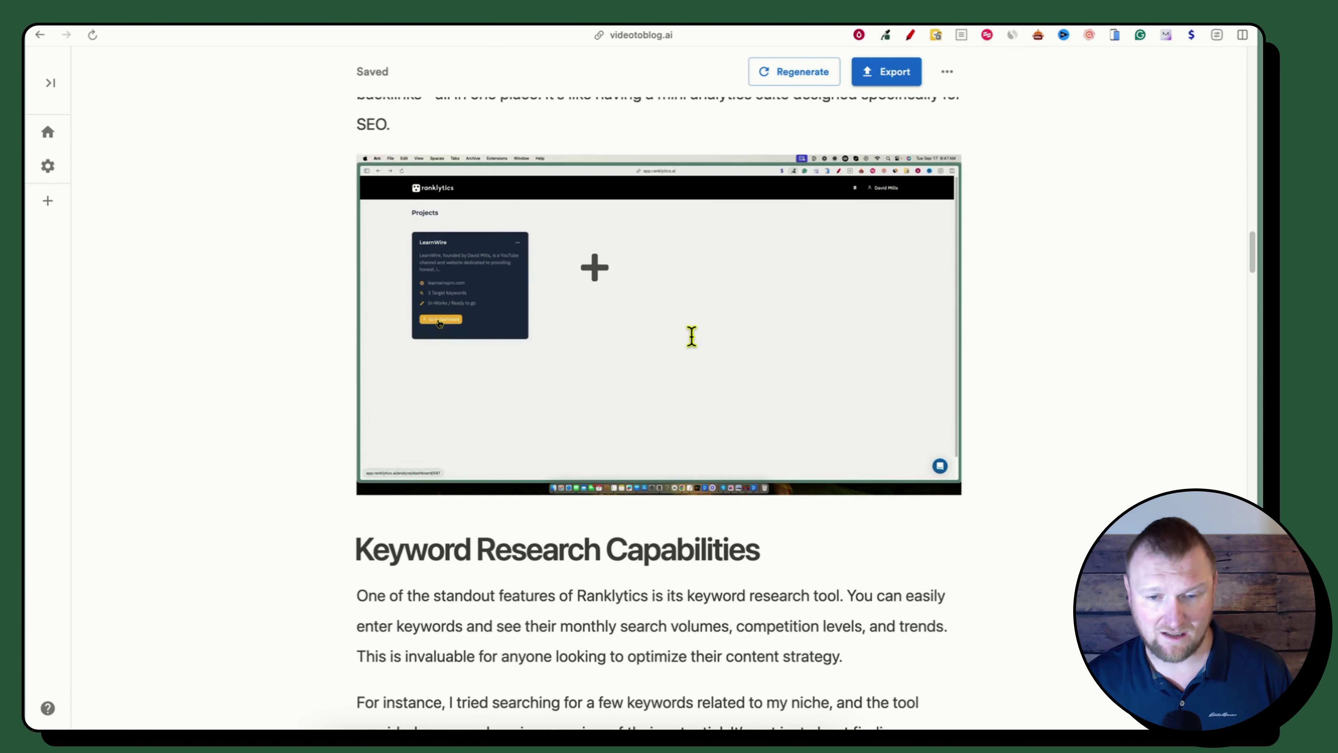
scroll(697, 359, down, 6)
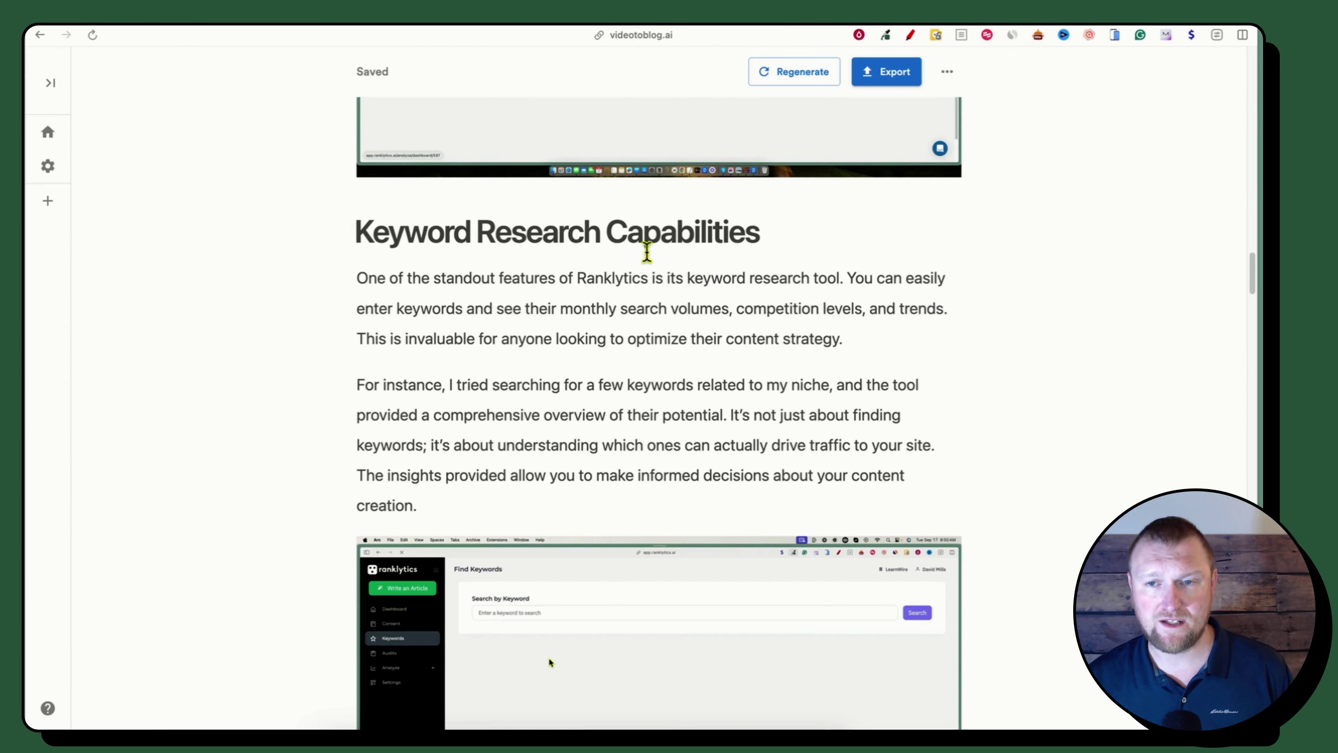
scroll(711, 414, down, 6)
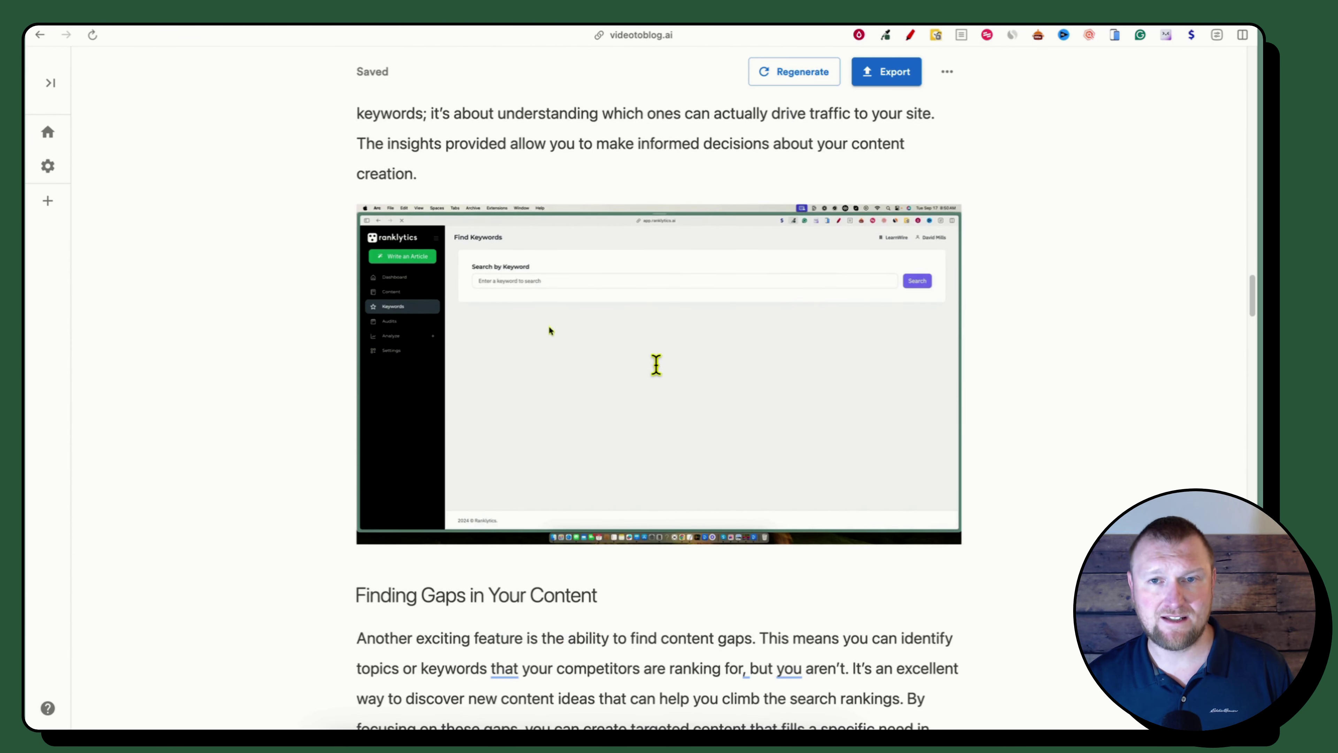
scroll(654, 369, up, 8)
scroll(543, 402, down, 1)
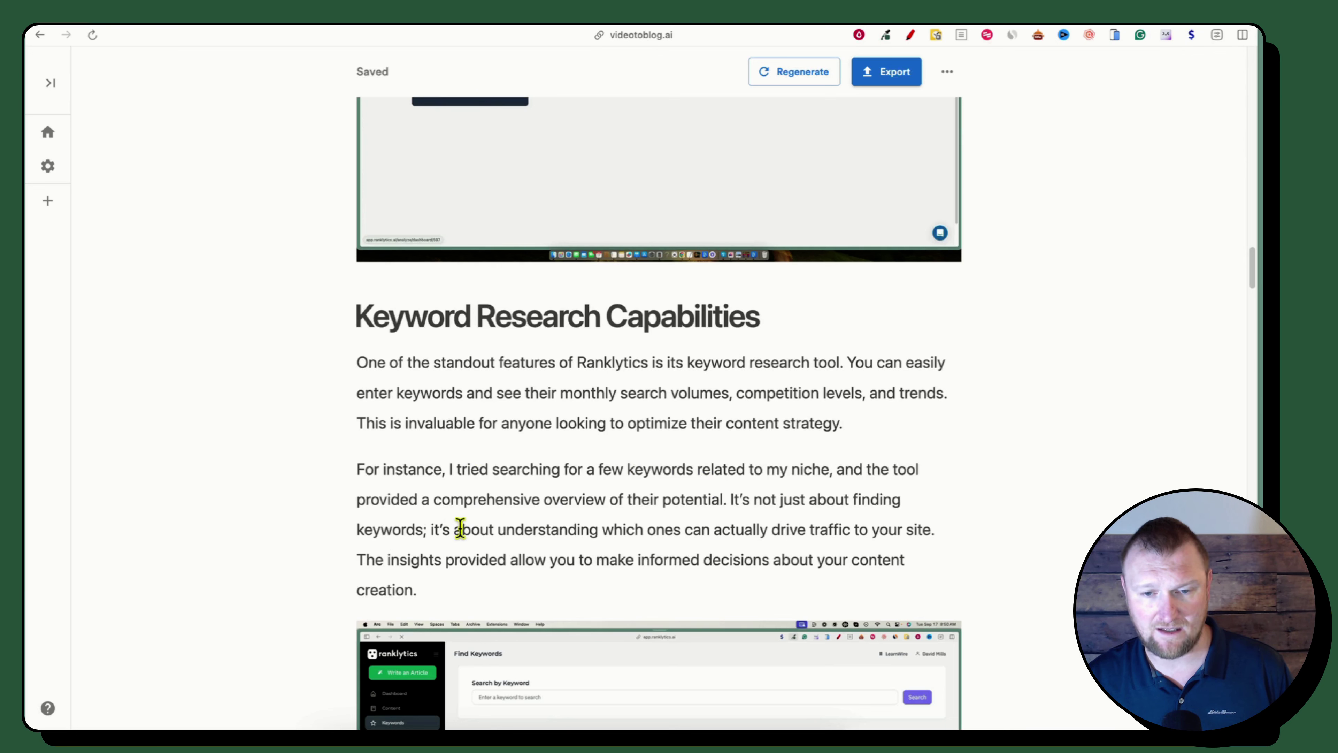
scroll(604, 557, down, 11)
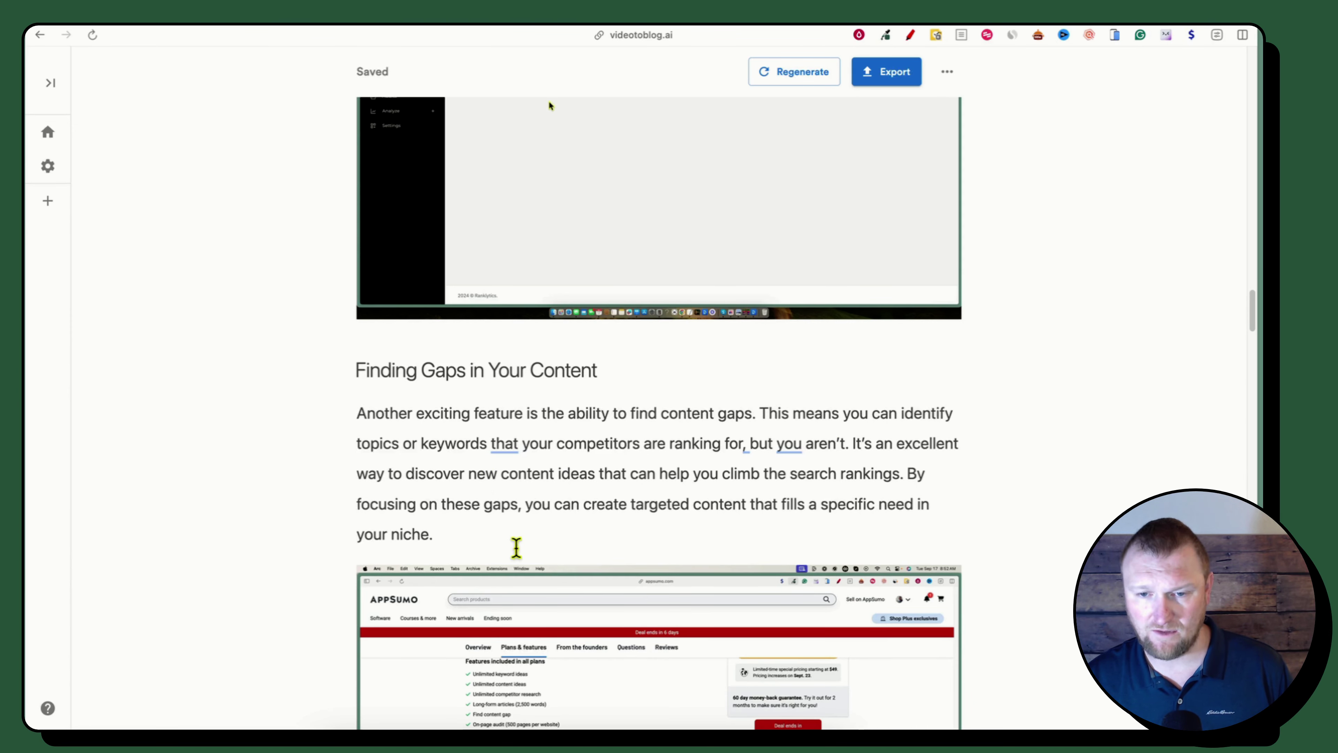
scroll(568, 538, down, 10)
scroll(574, 536, down, 1)
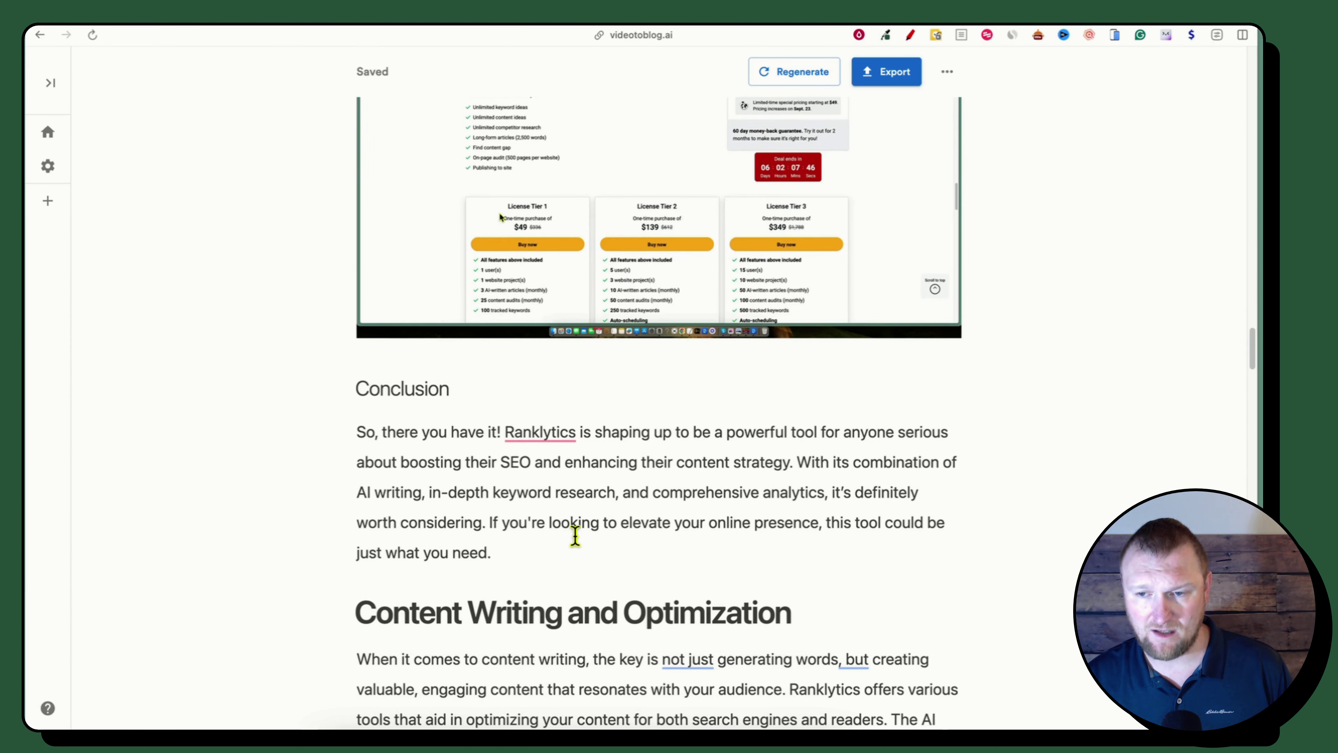
scroll(574, 536, down, 4)
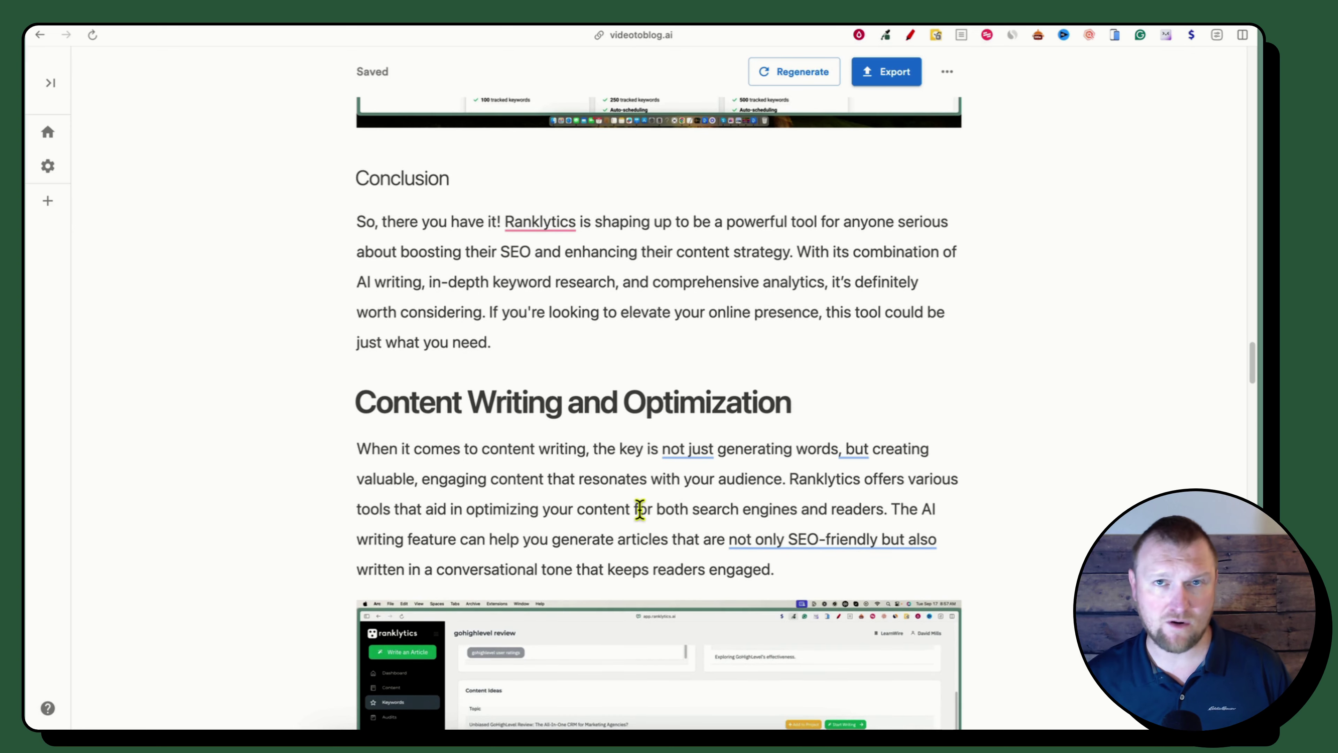
scroll(664, 439, down, 3)
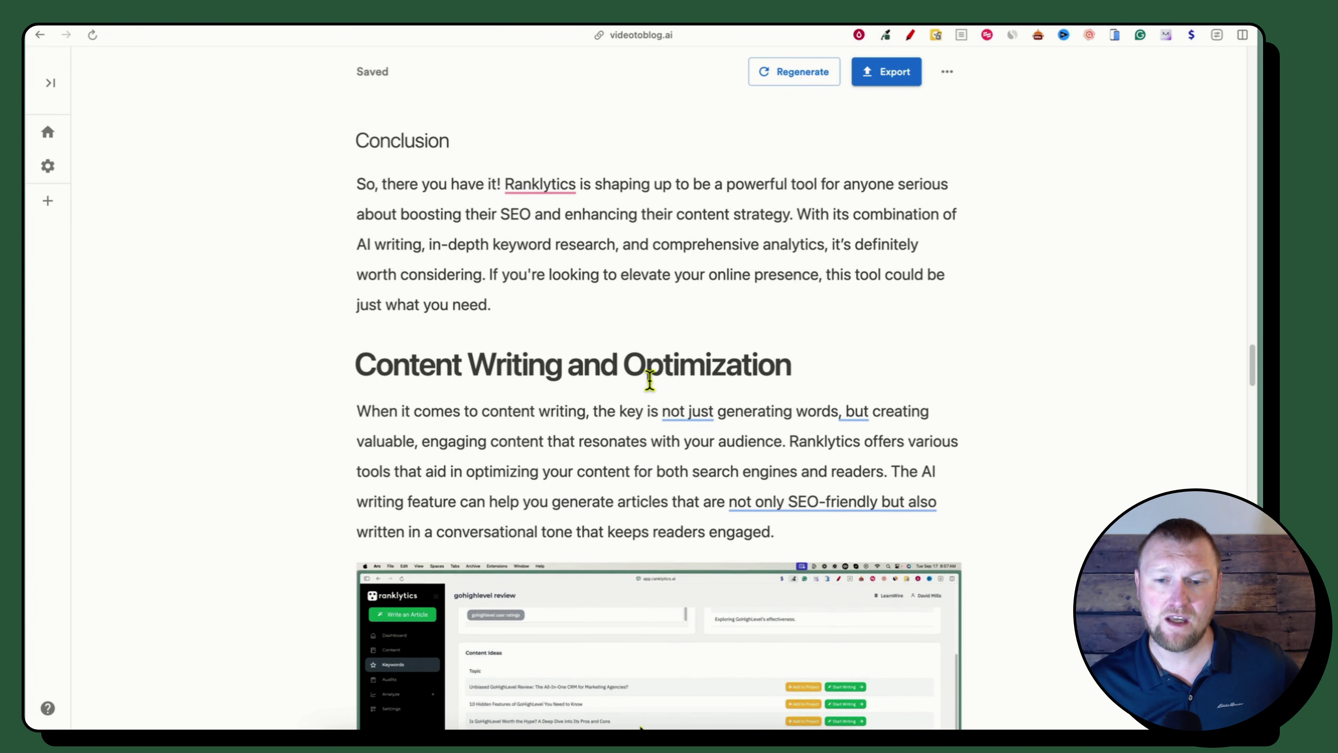
scroll(845, 316, down, 9)
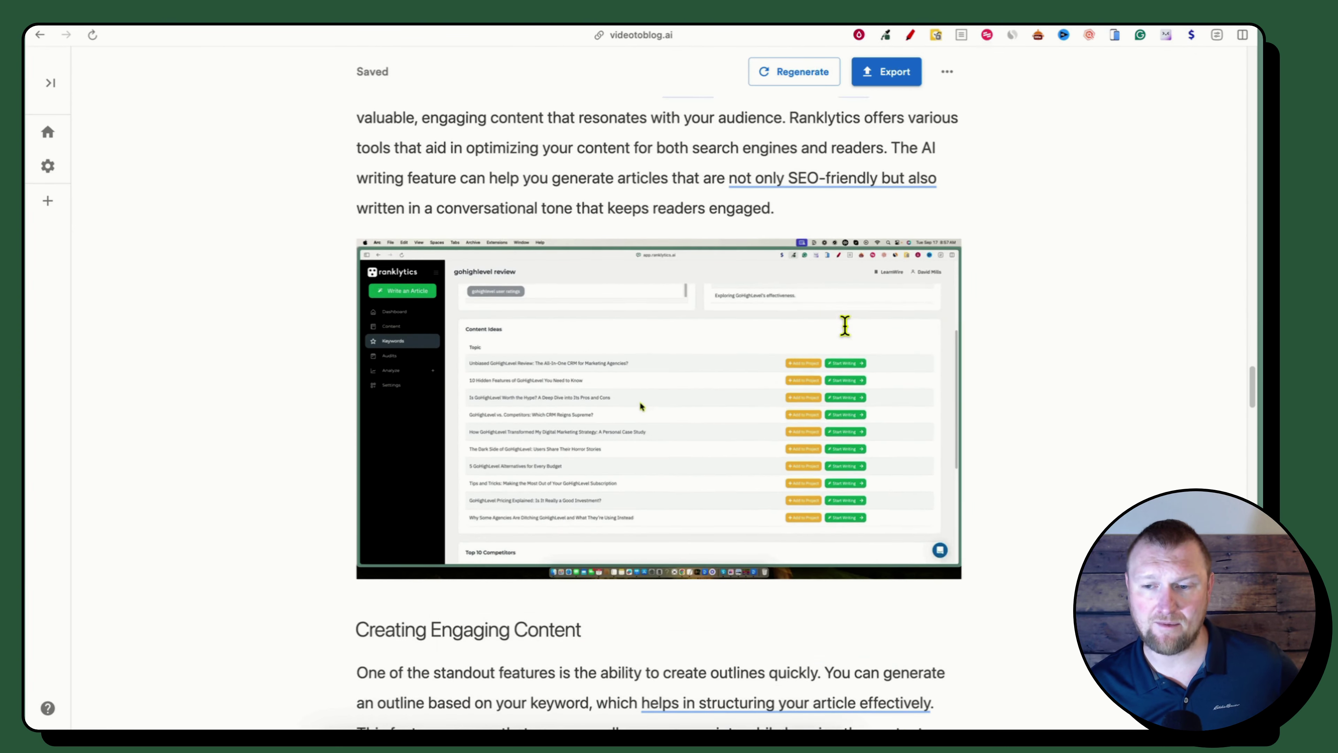
scroll(759, 467, up, 20)
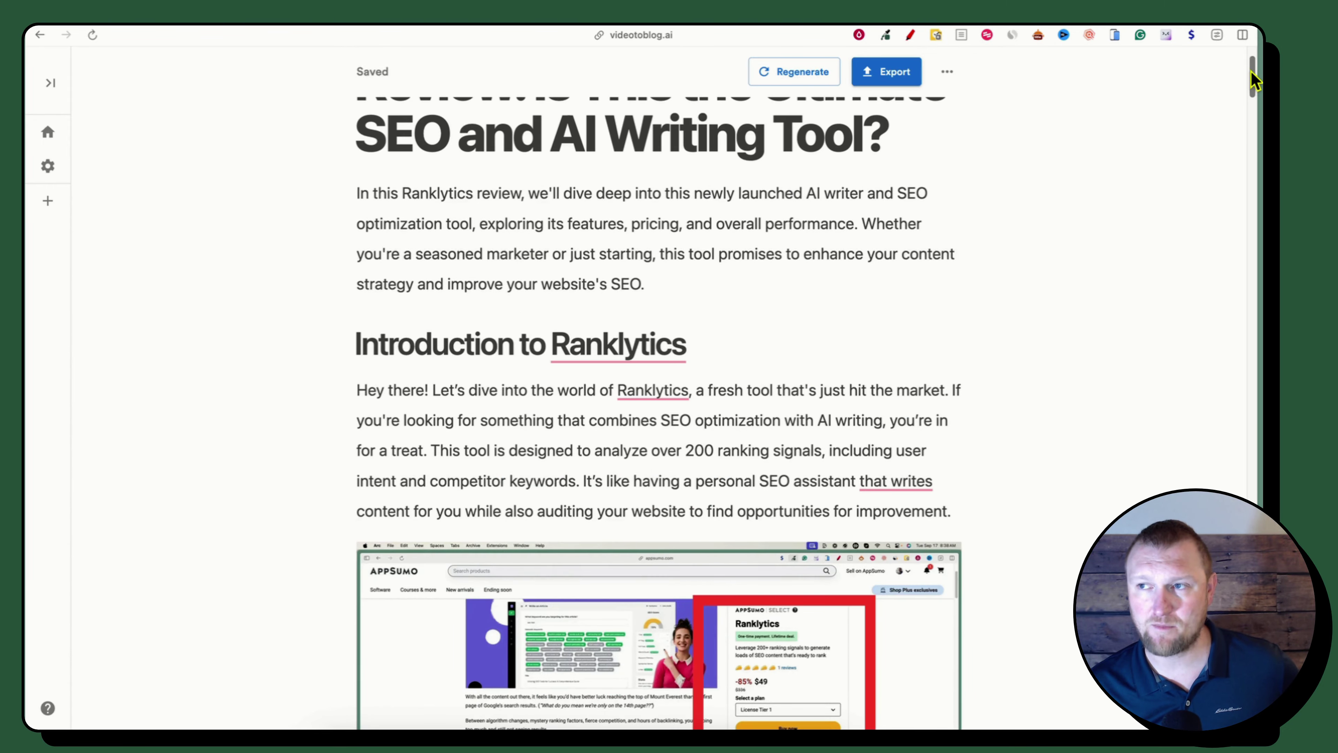
drag(1256, 79, 1219, 543)
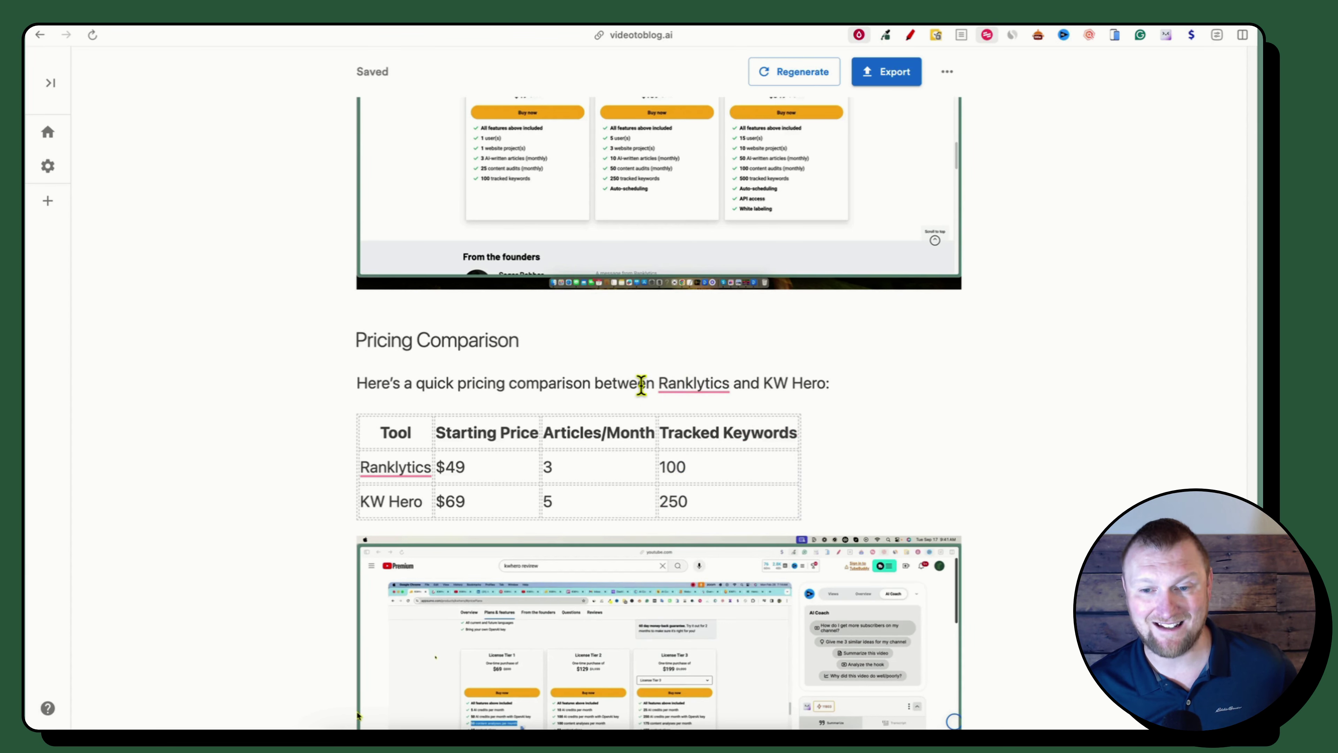
scroll(972, 561, down, 1)
scroll(972, 562, down, 5)
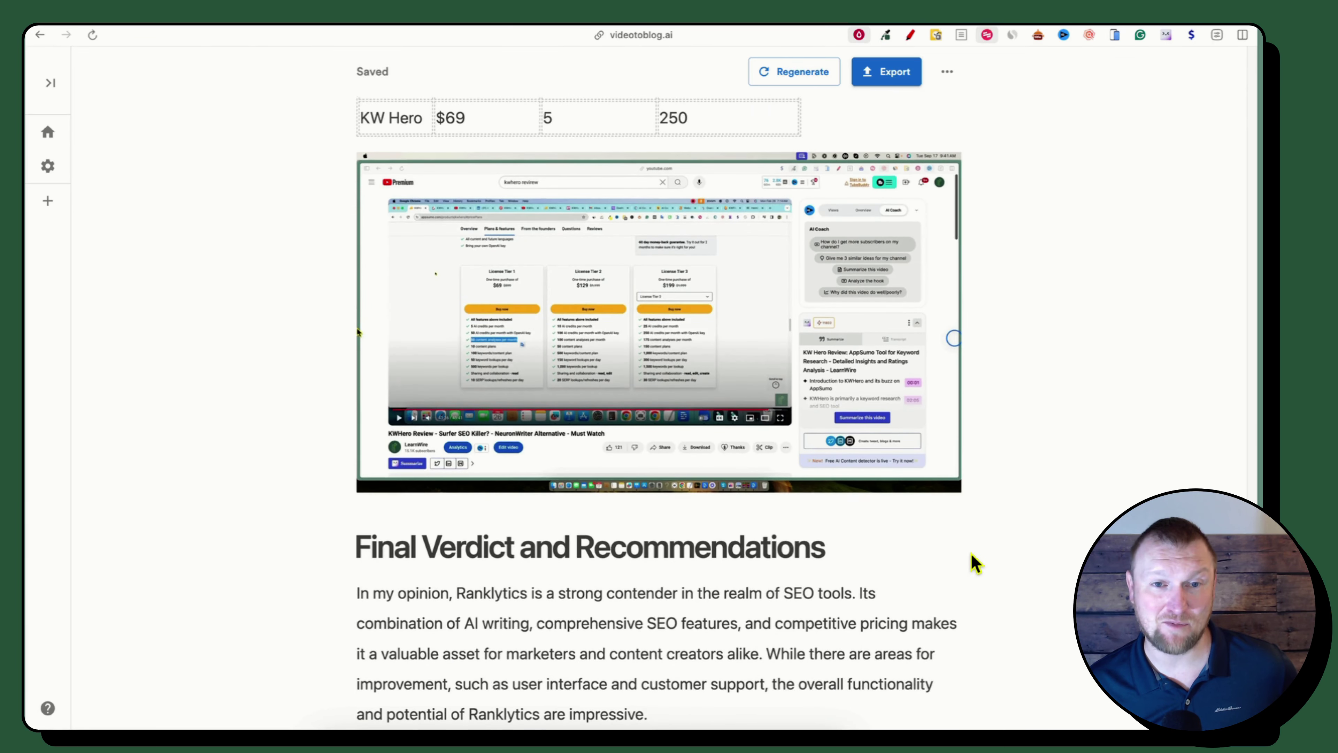
scroll(959, 553, down, 1)
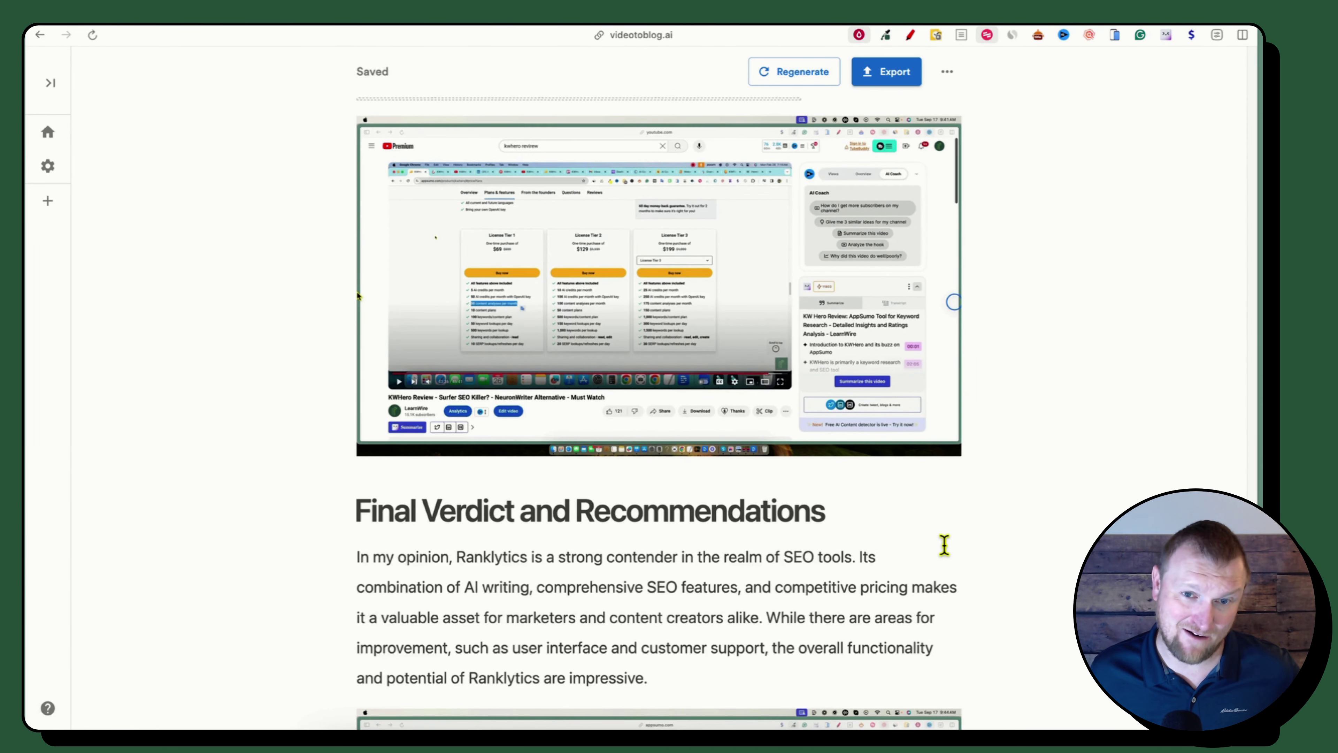
scroll(904, 540, down, 1)
scroll(904, 537, down, 7)
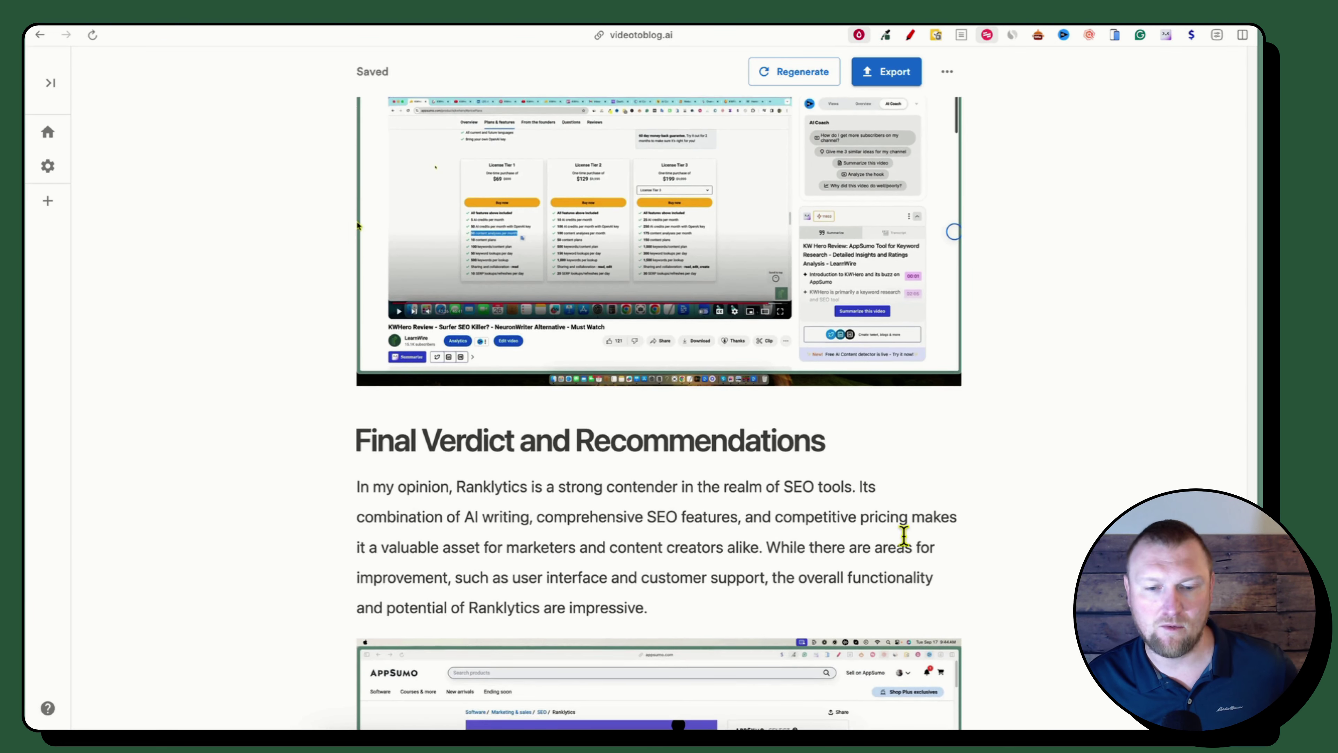
scroll(886, 525, down, 1)
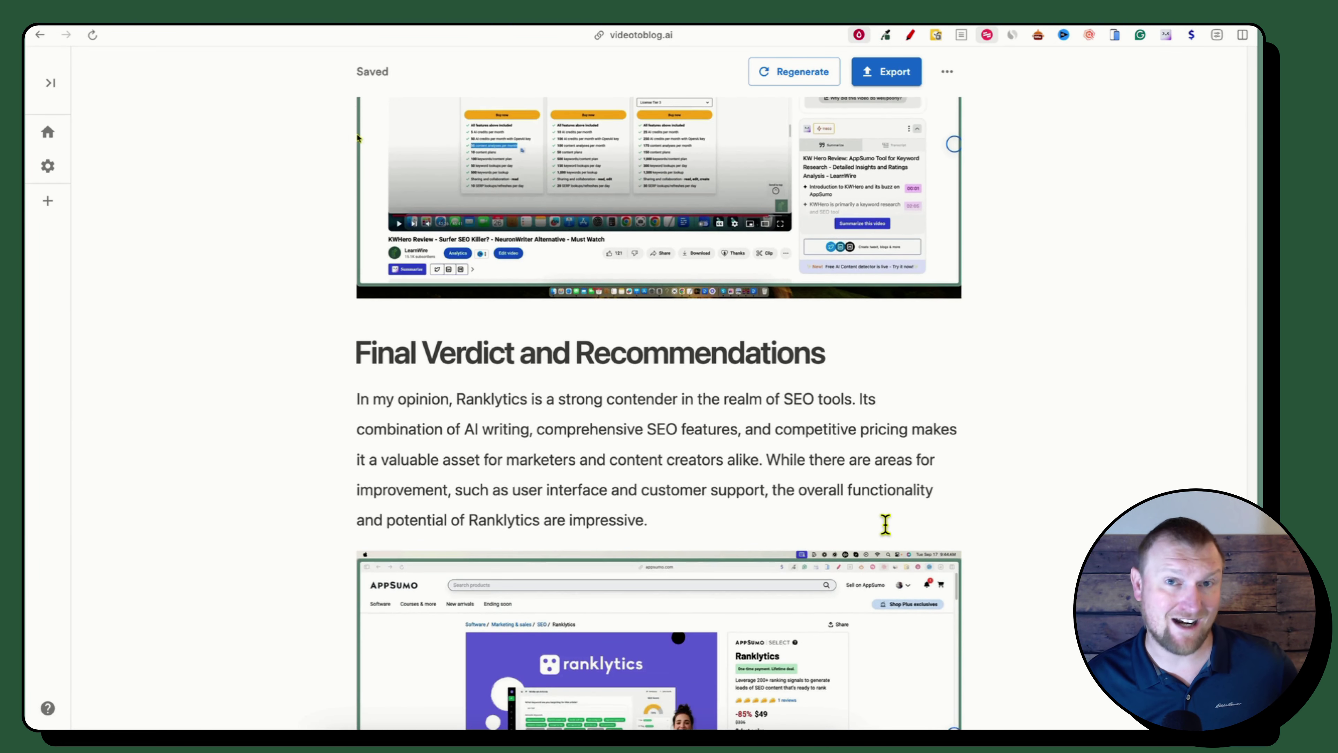
scroll(886, 525, down, 19)
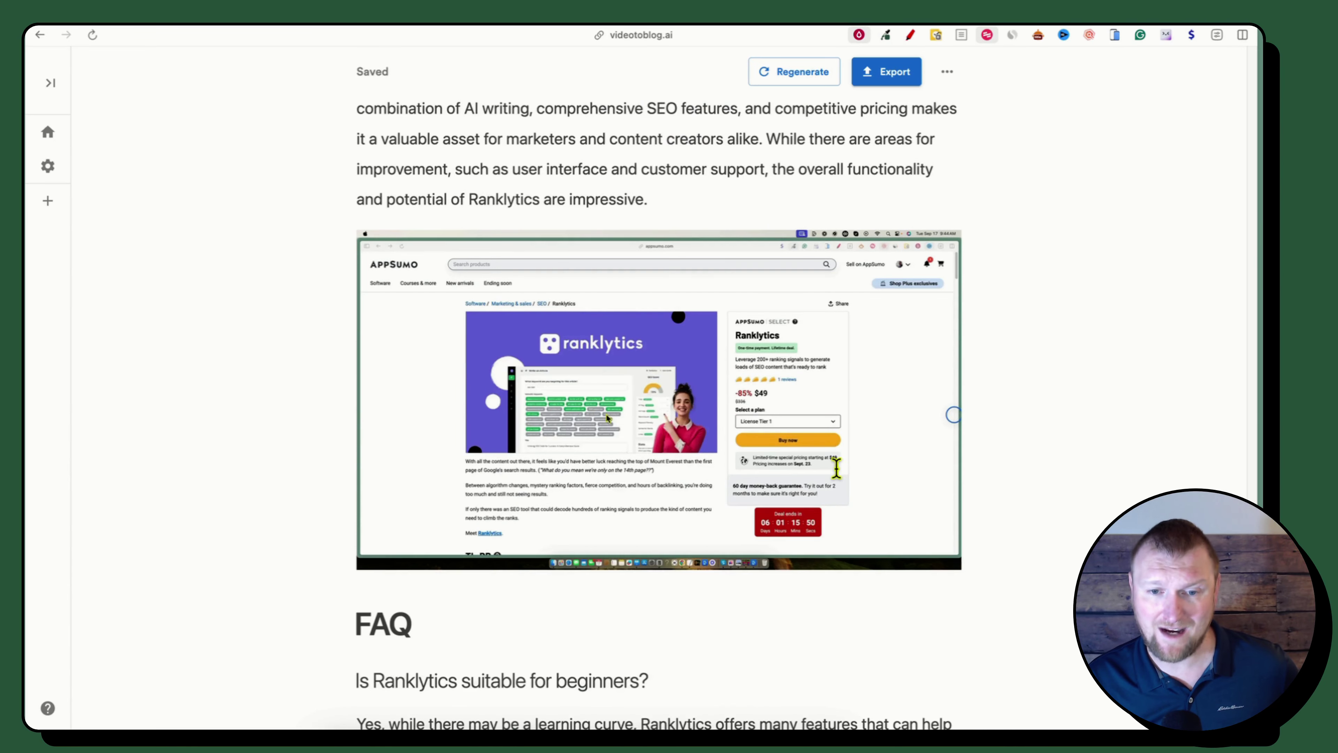
scroll(836, 451, up, 2)
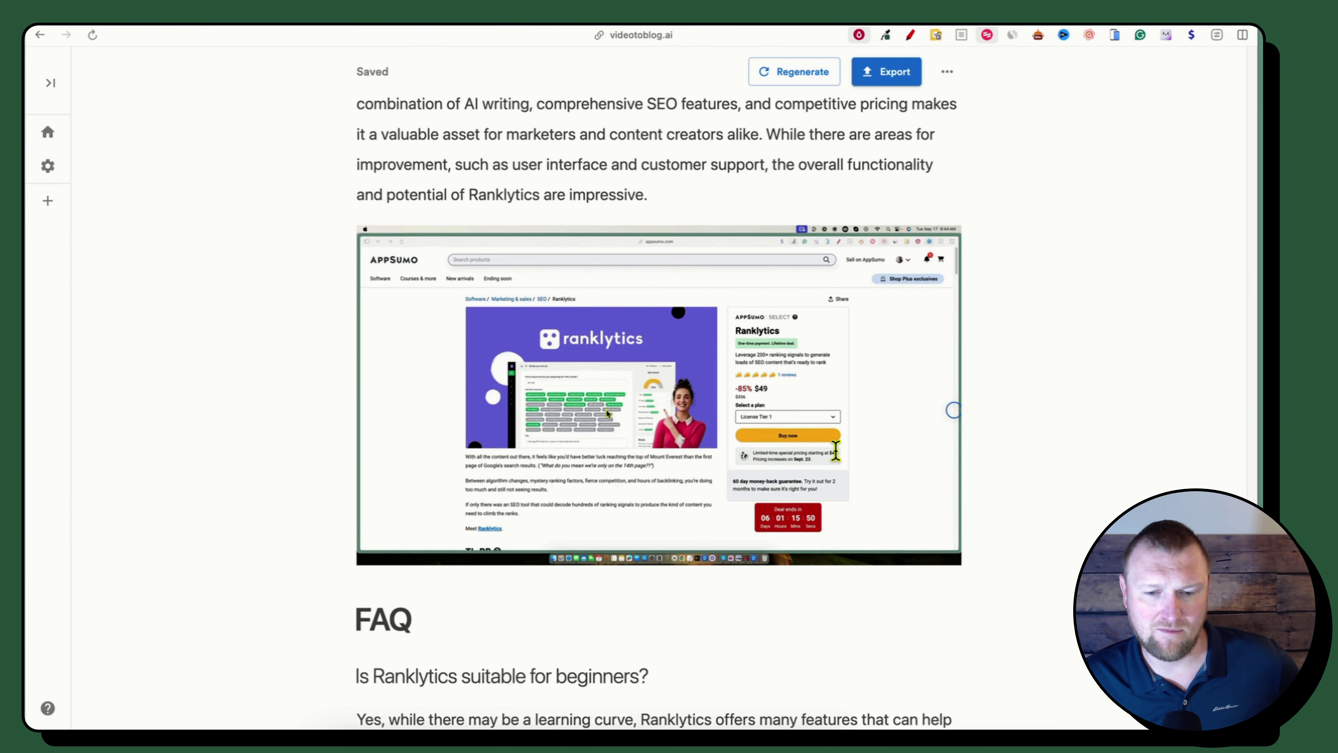
scroll(837, 450, up, 1)
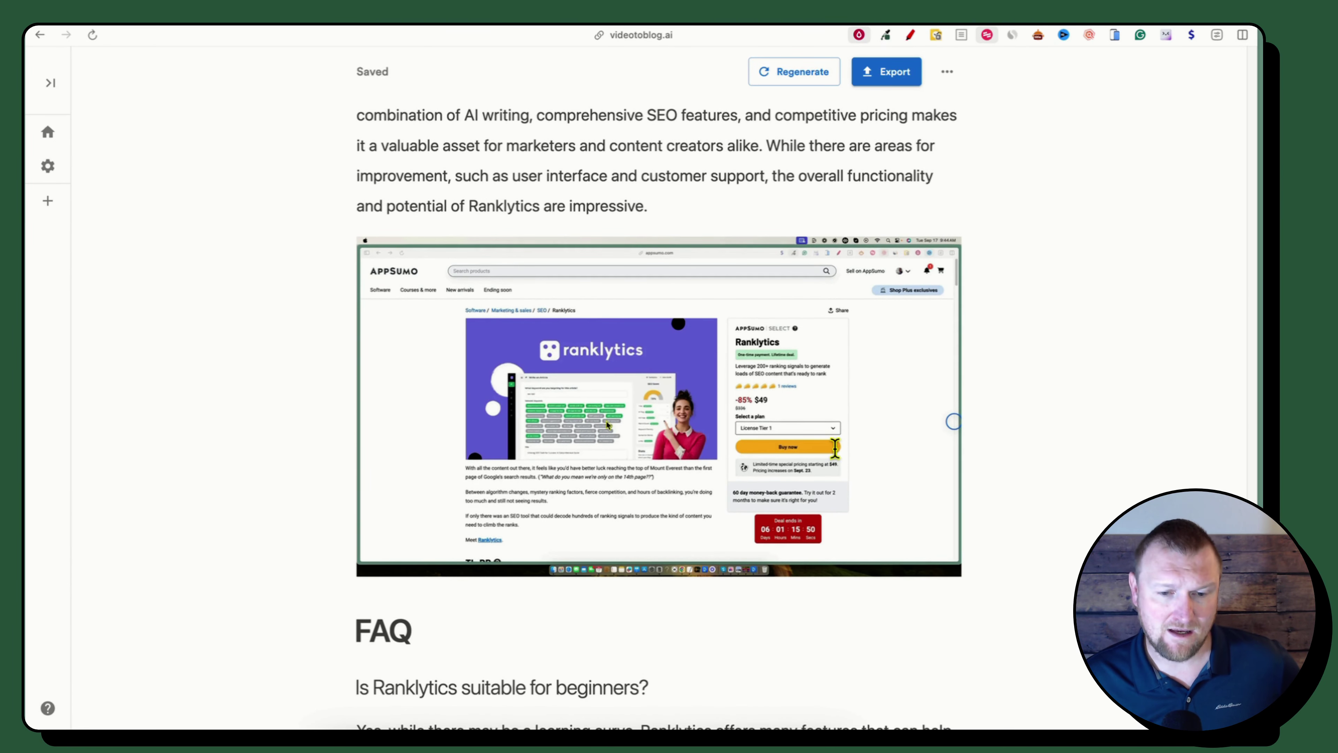
scroll(835, 448, down, 20)
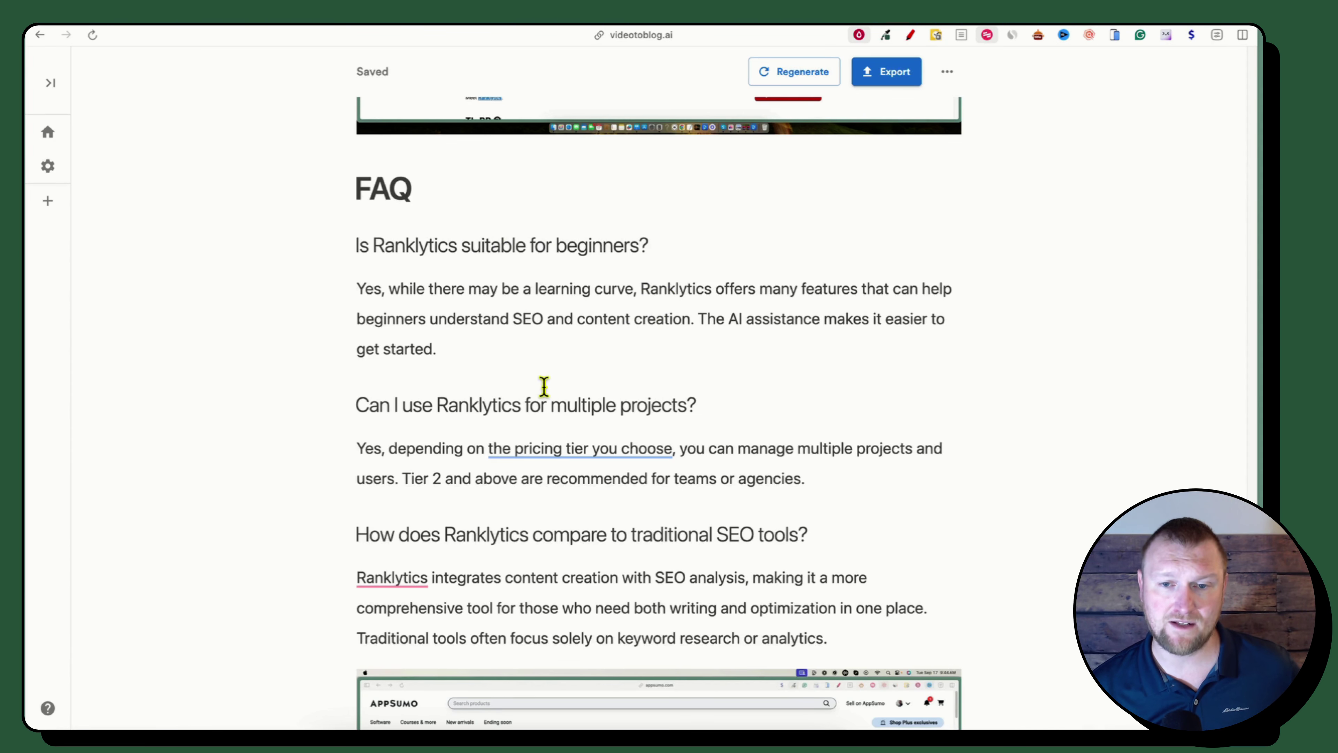
scroll(544, 388, down, 2)
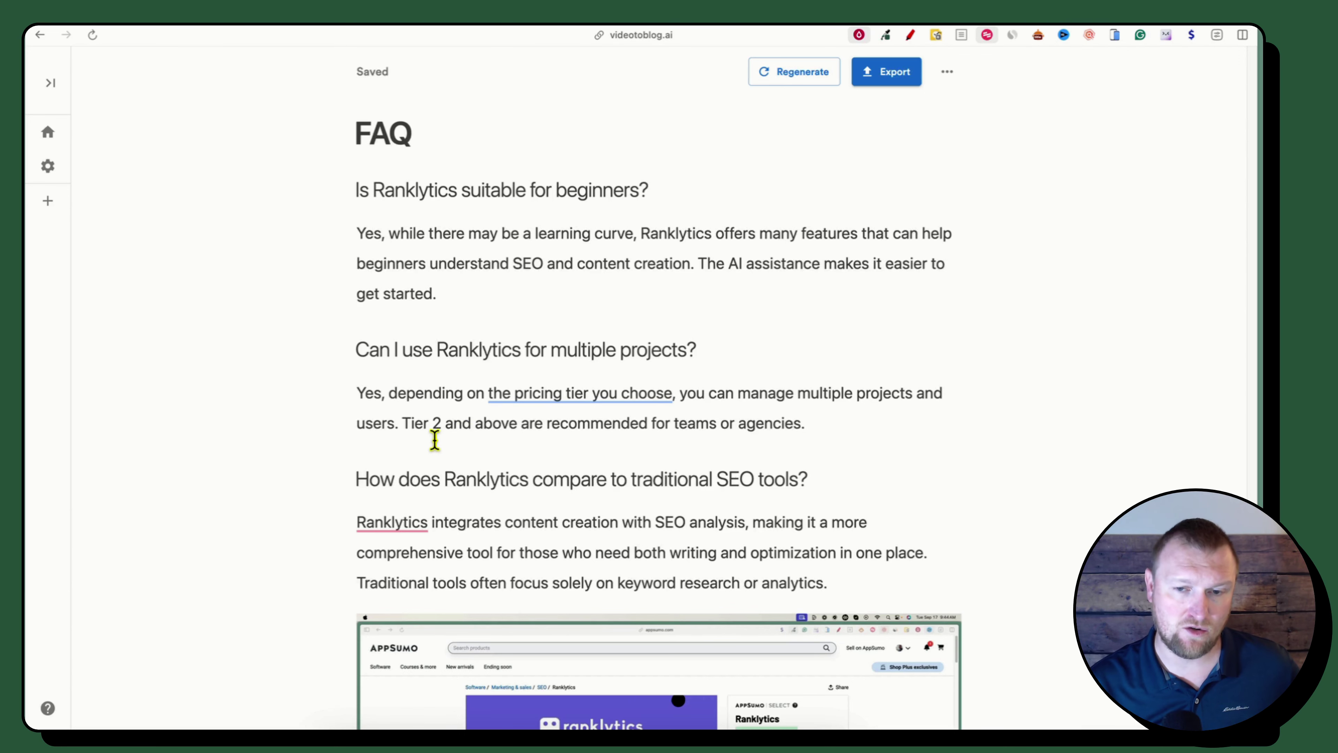
scroll(431, 514, down, 2)
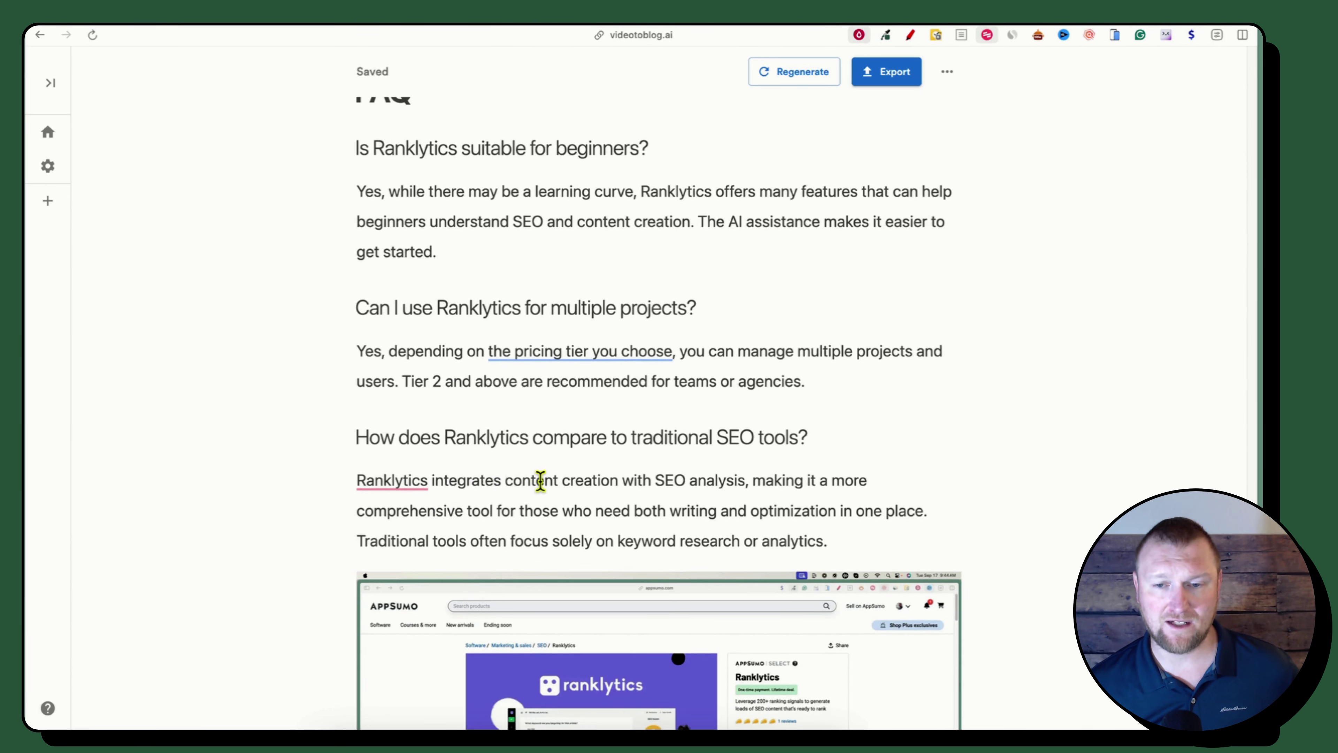
scroll(607, 496, down, 15)
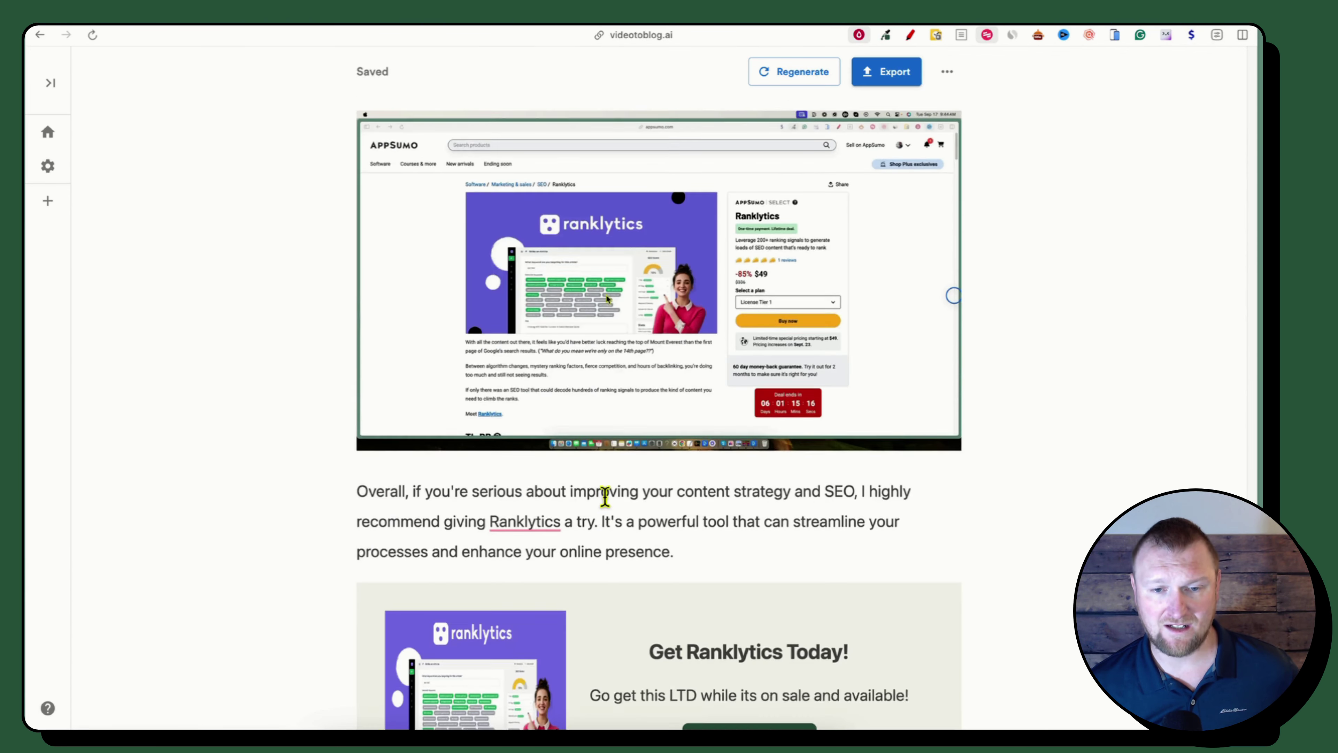
scroll(605, 497, down, 3)
scroll(606, 497, up, 8)
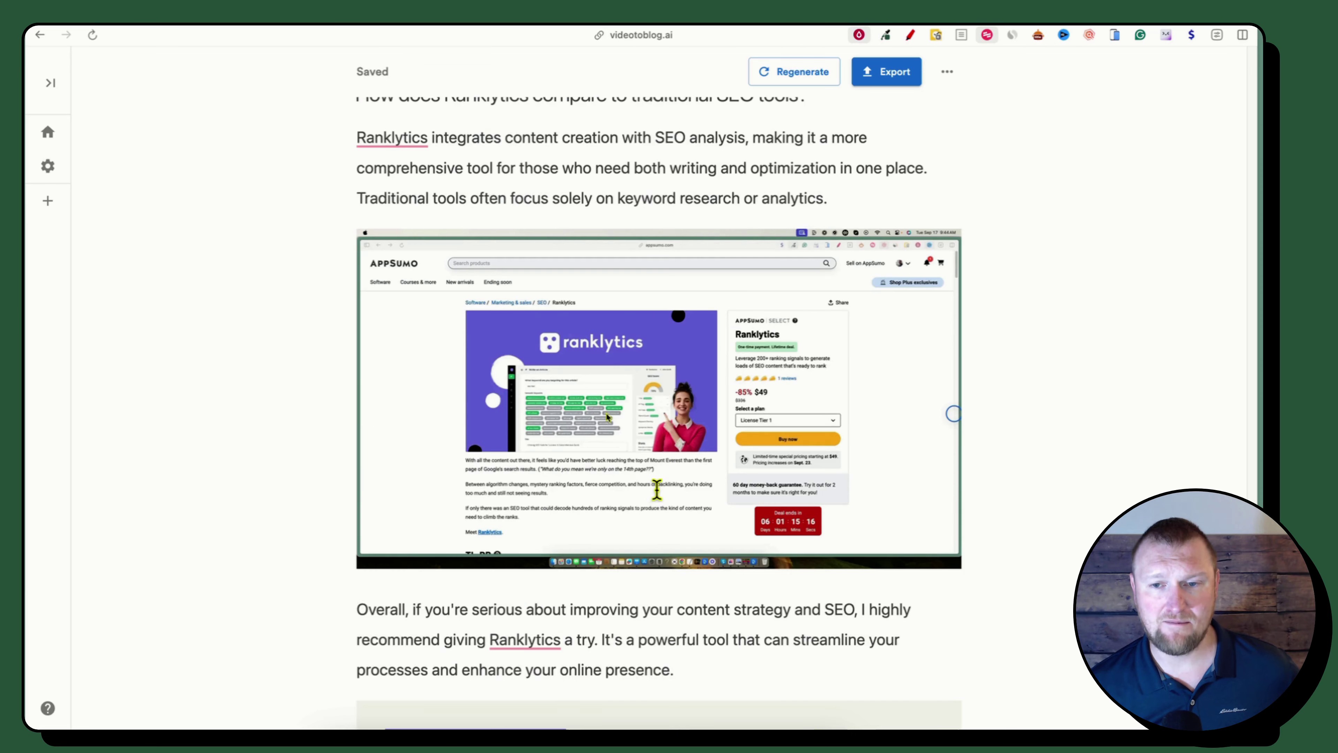
- Delete the AppSumo screenshot and its leftover empty line below the last FAQ answer
click(673, 418)
key(BackSpace)
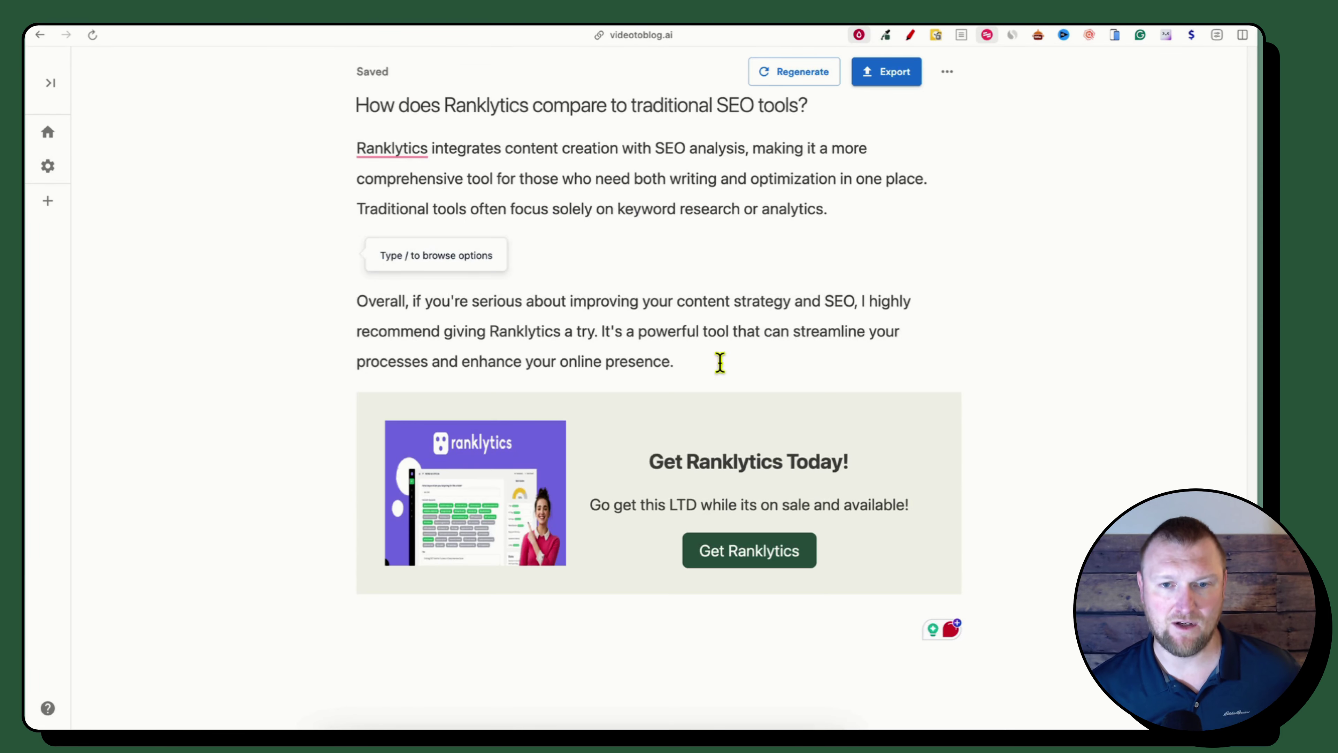
key(BackSpace)
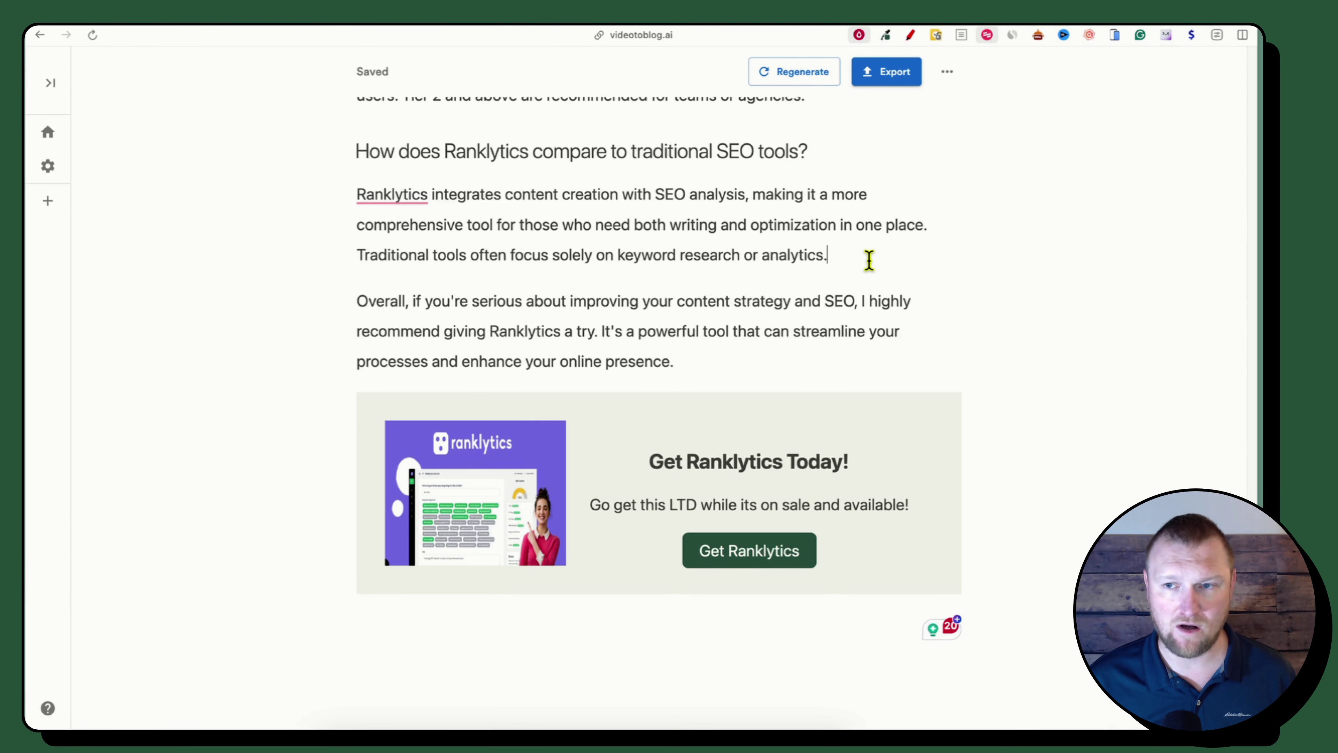
- Add a new line, open the / block menu, then cancel it and remove the line
key(Return)
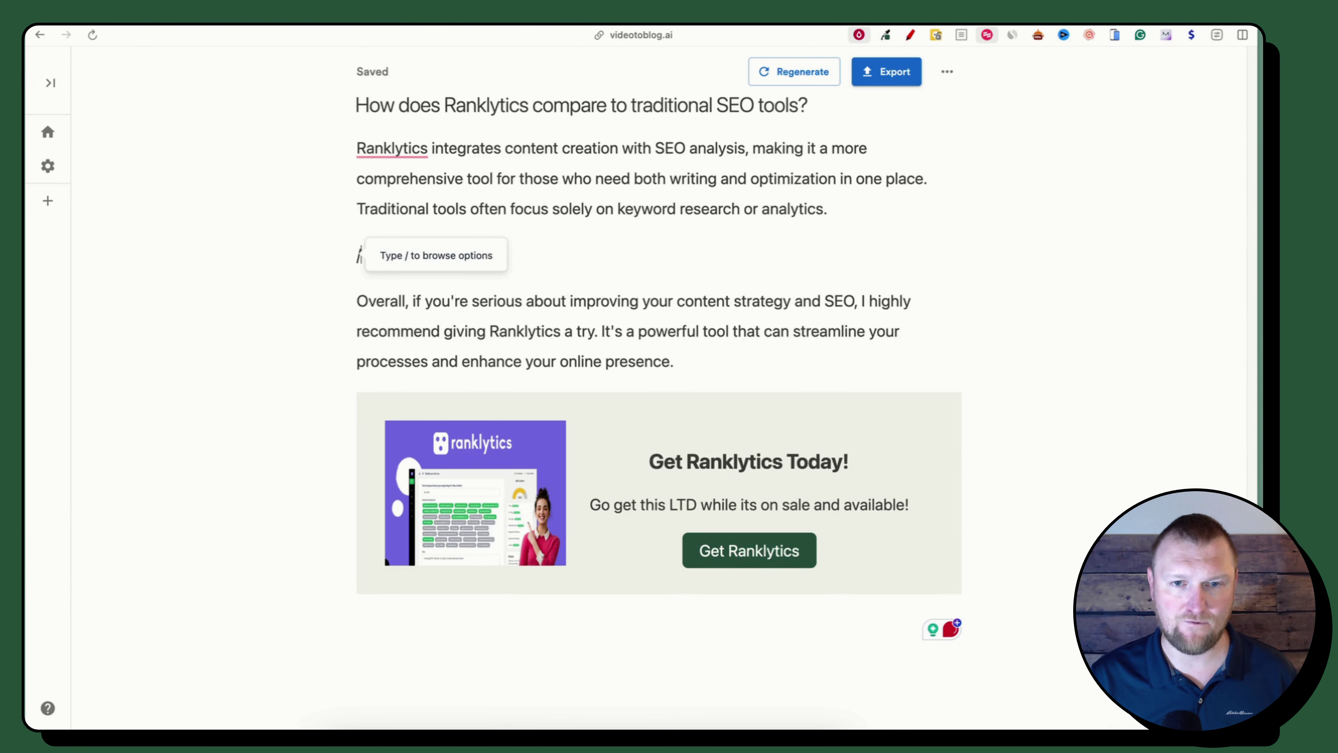
text(/)
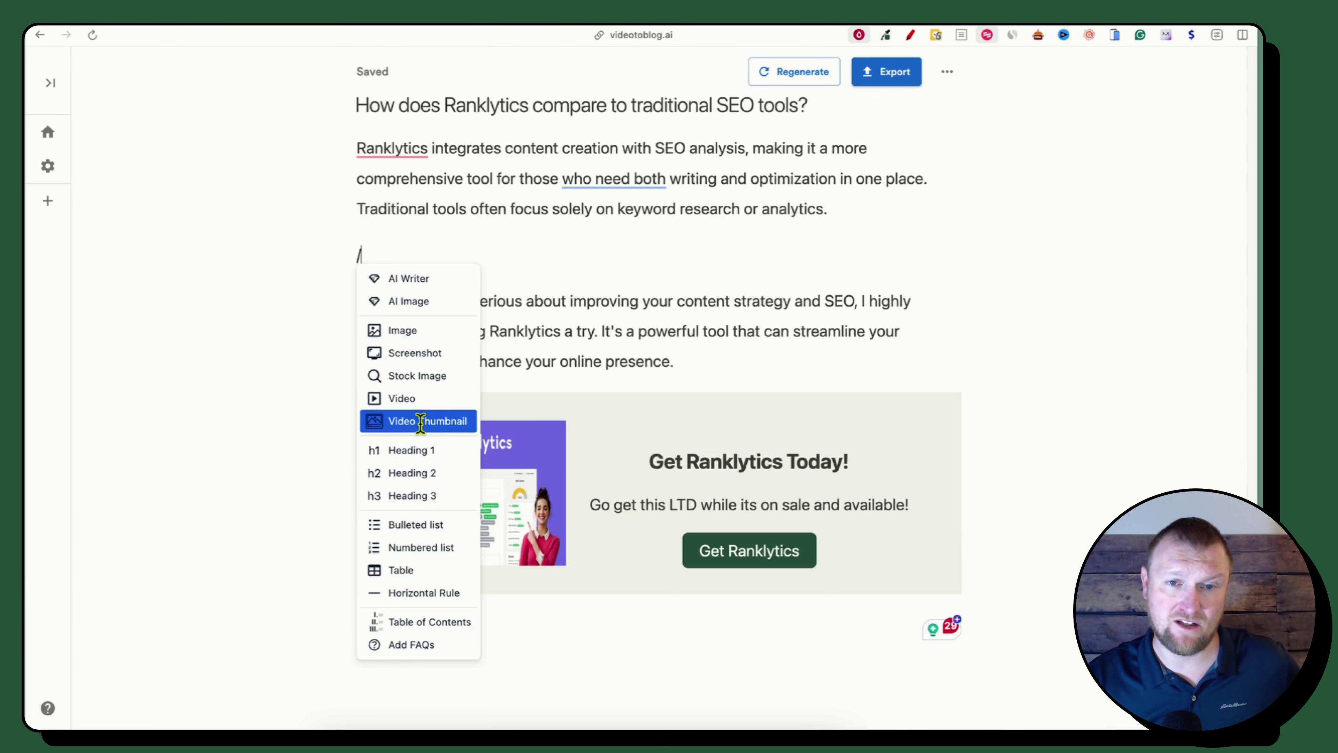
key(BackSpace)
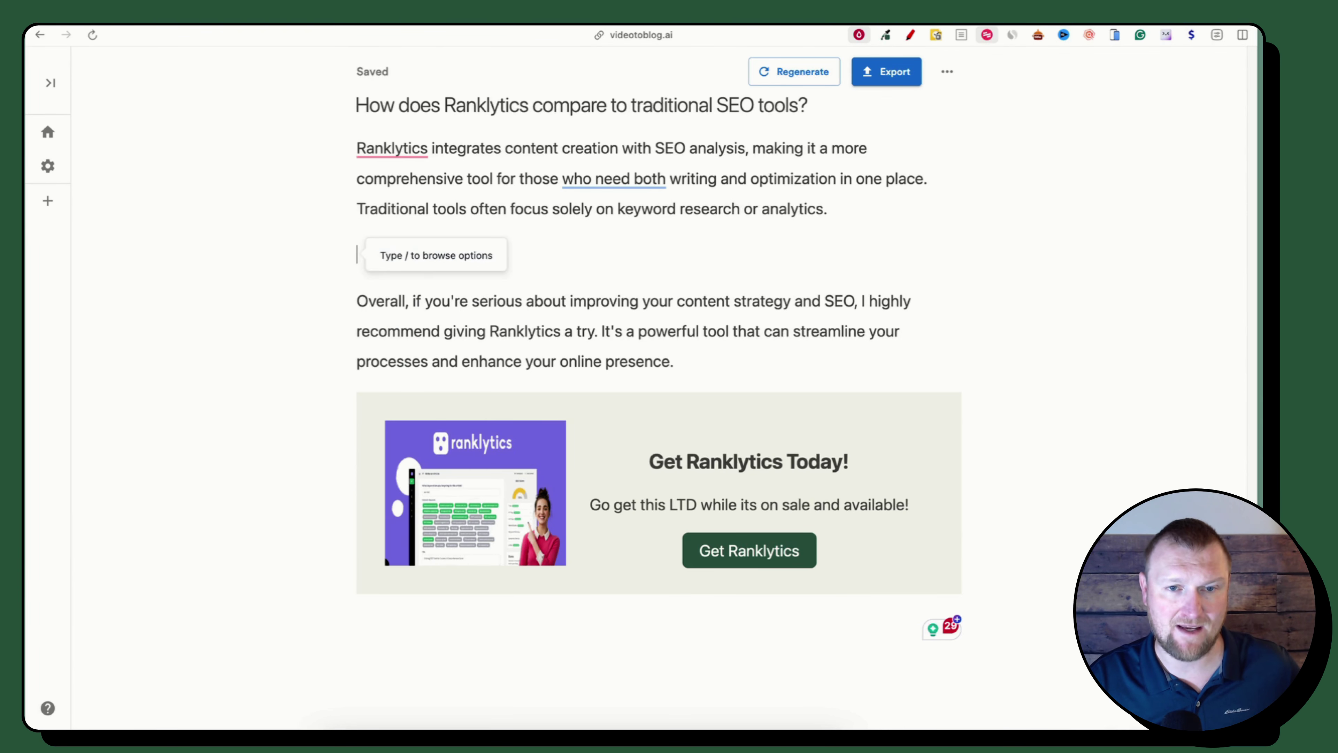
key(BackSpace)
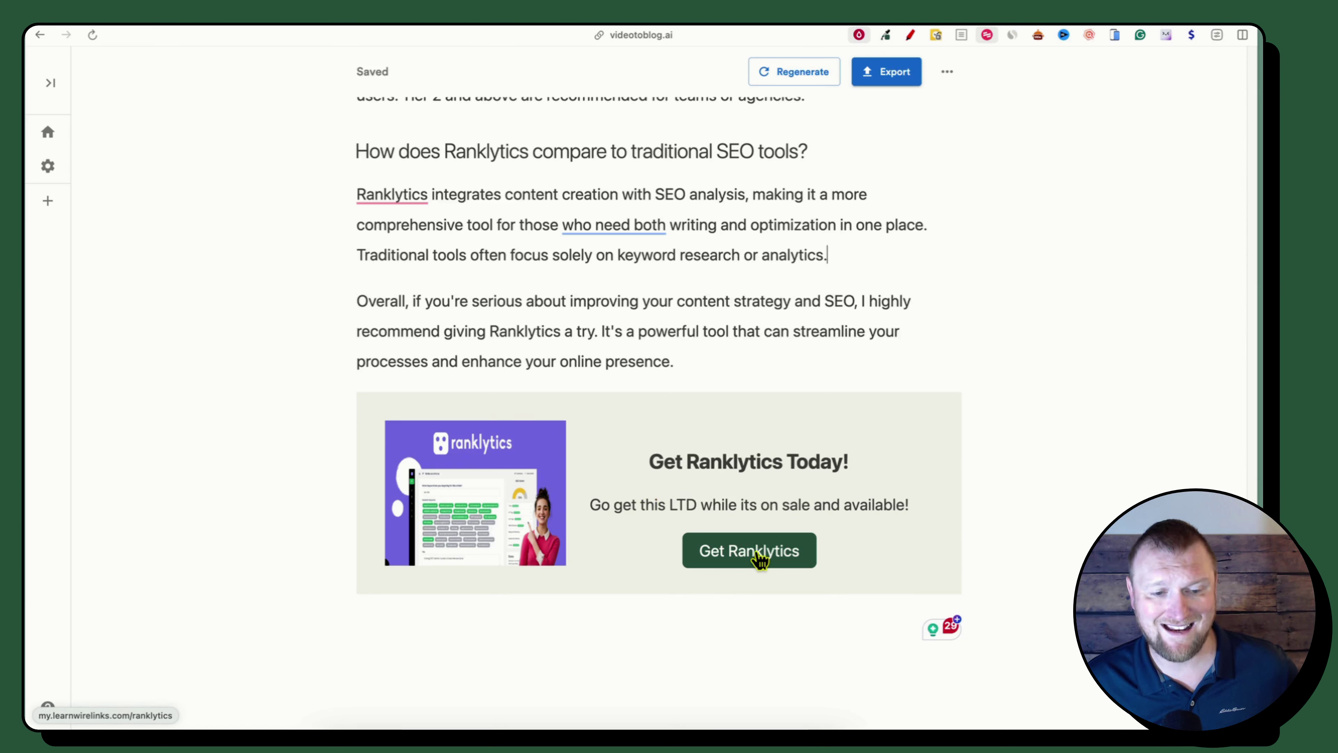
- Copy the Get Ranklytics Today! CTA box and paste it above the Features Overview heading
click(887, 433)
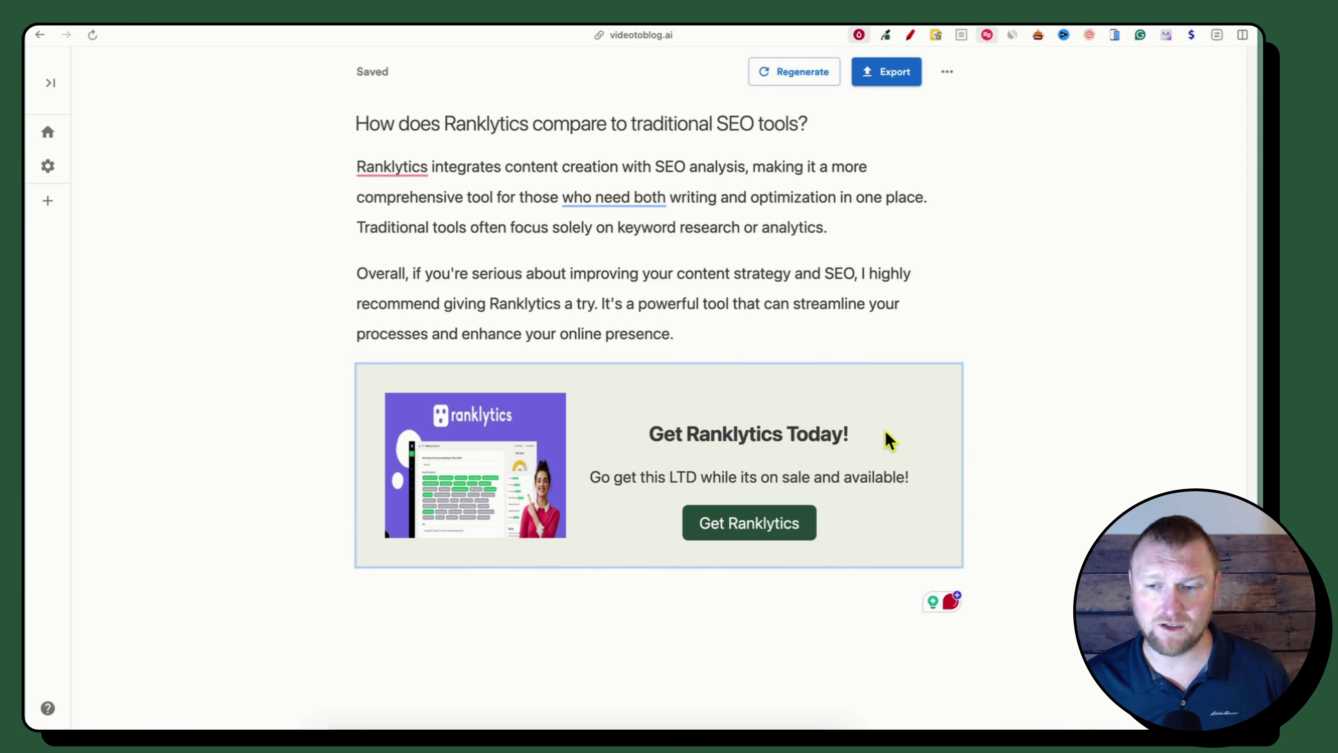
scroll(767, 313, up, 1)
scroll(749, 337, up, 20)
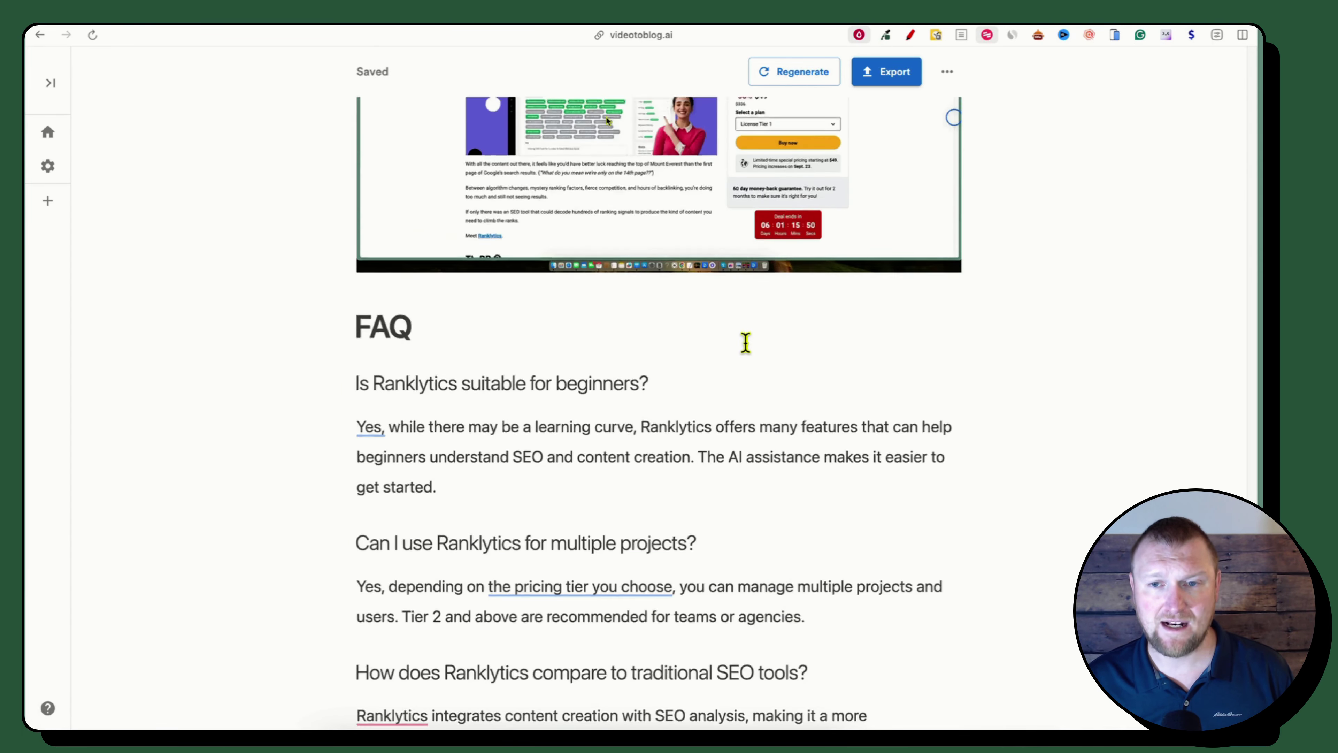
scroll(732, 371, up, 20)
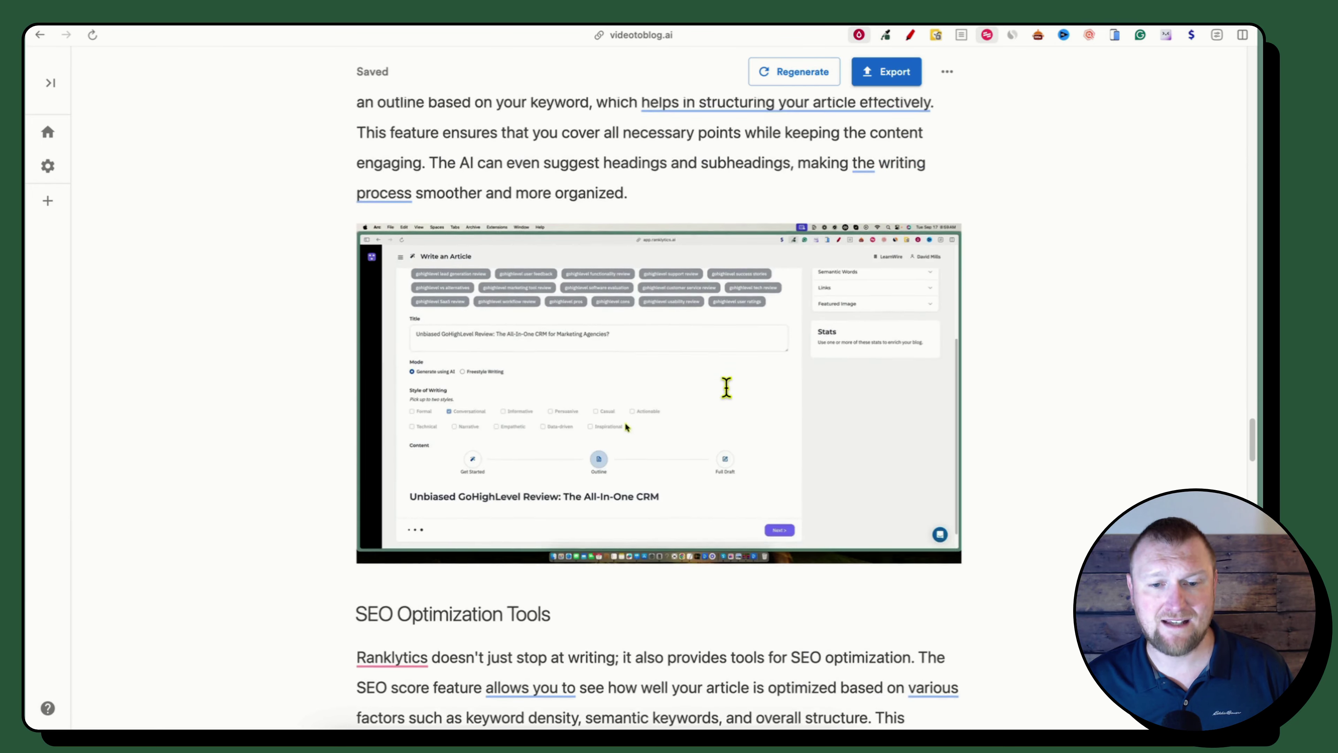
scroll(729, 417, up, 15)
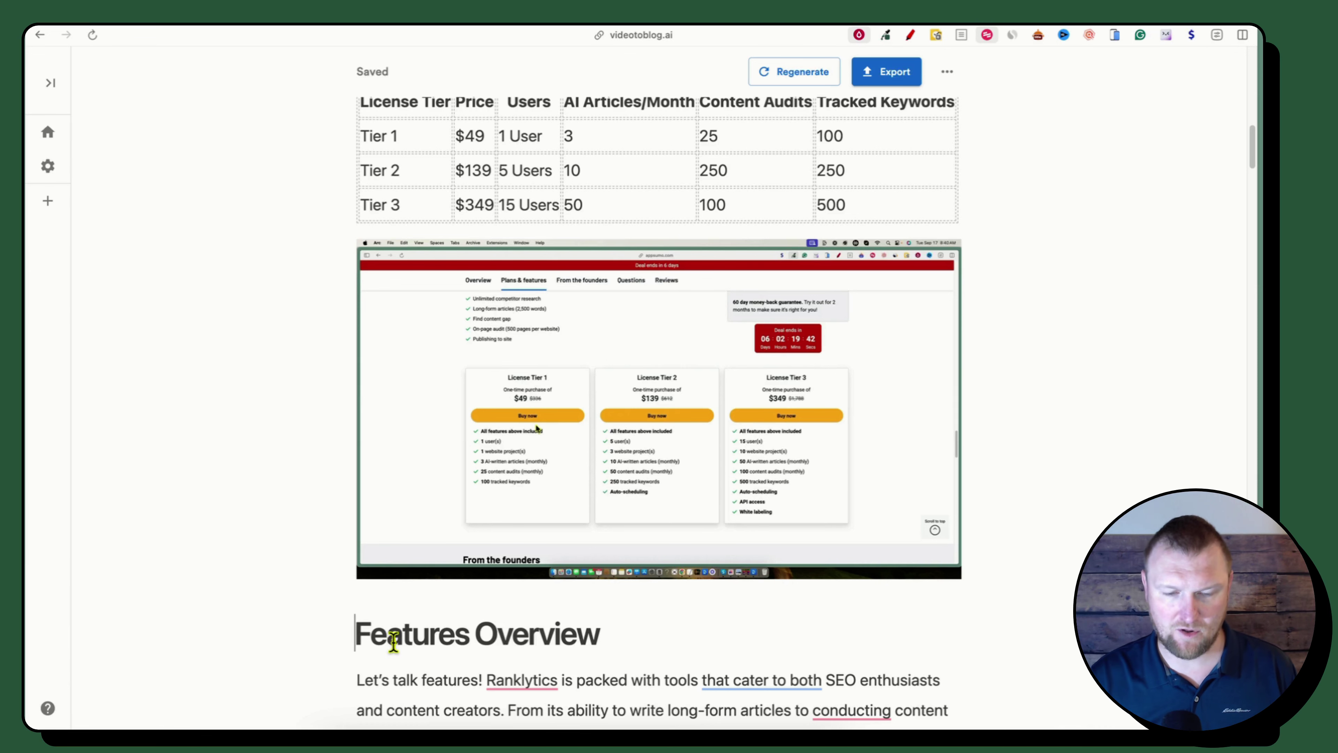
key(Return)
key(super+v)
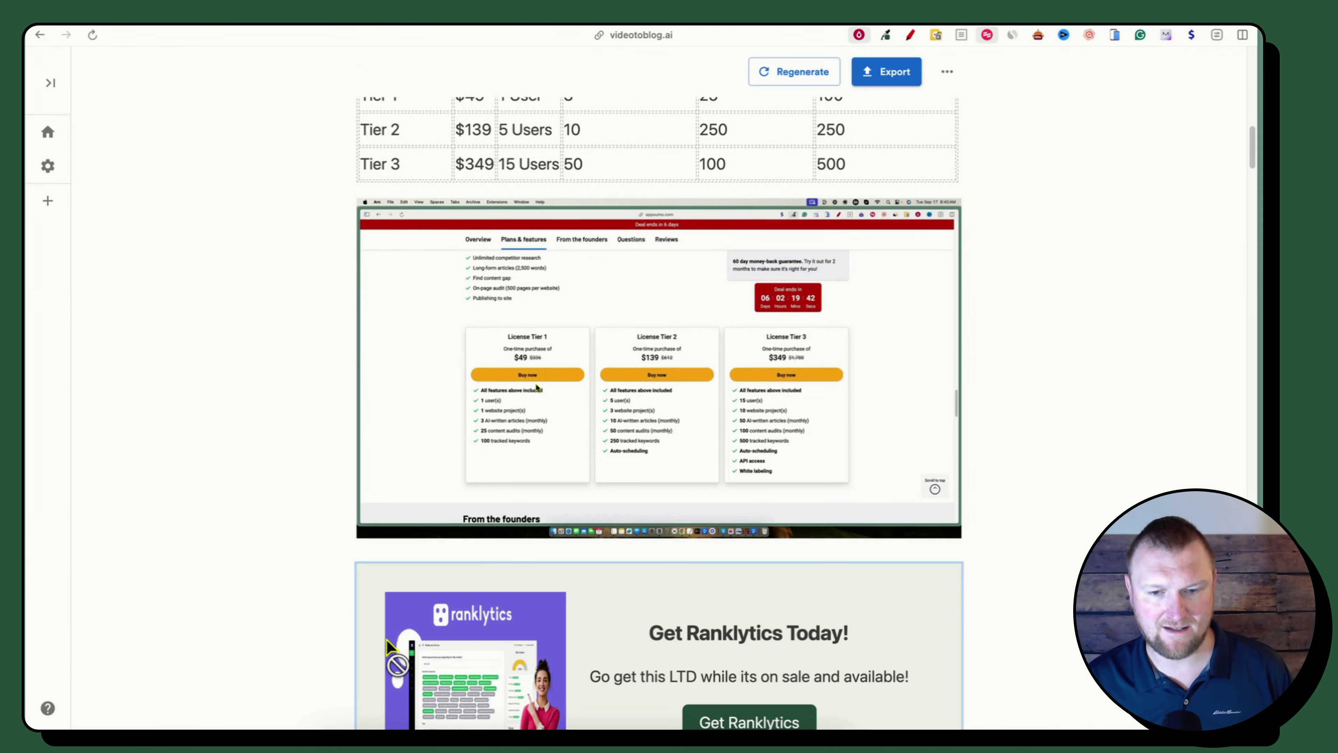
scroll(925, 606, down, 3)
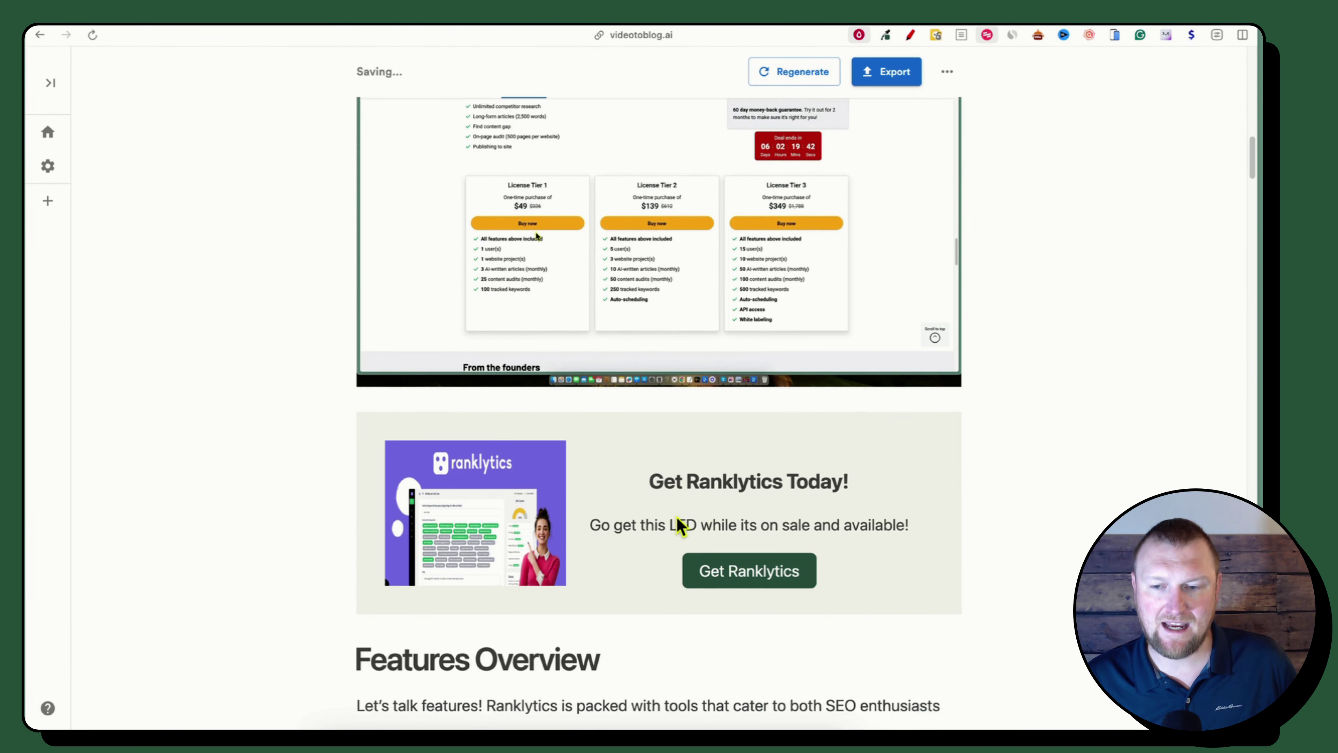
scroll(759, 553, up, 20)
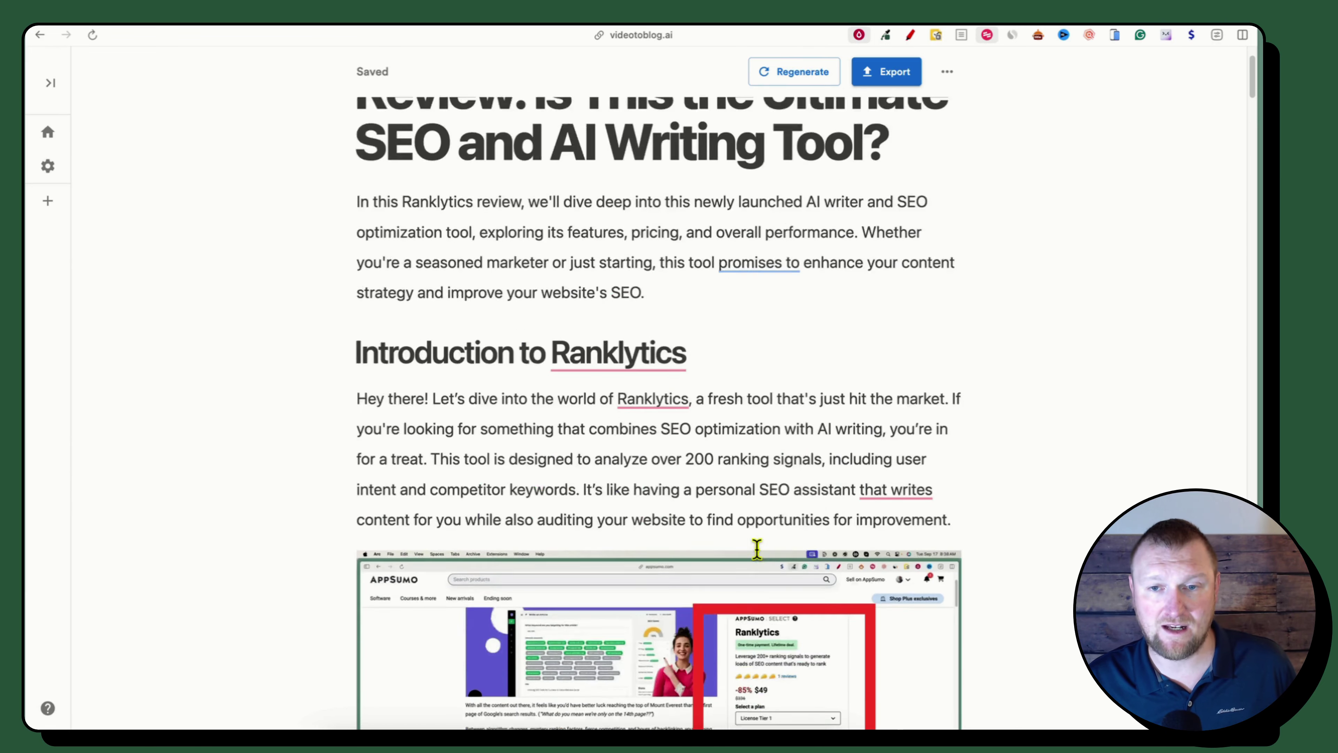
scroll(757, 548, up, 1)
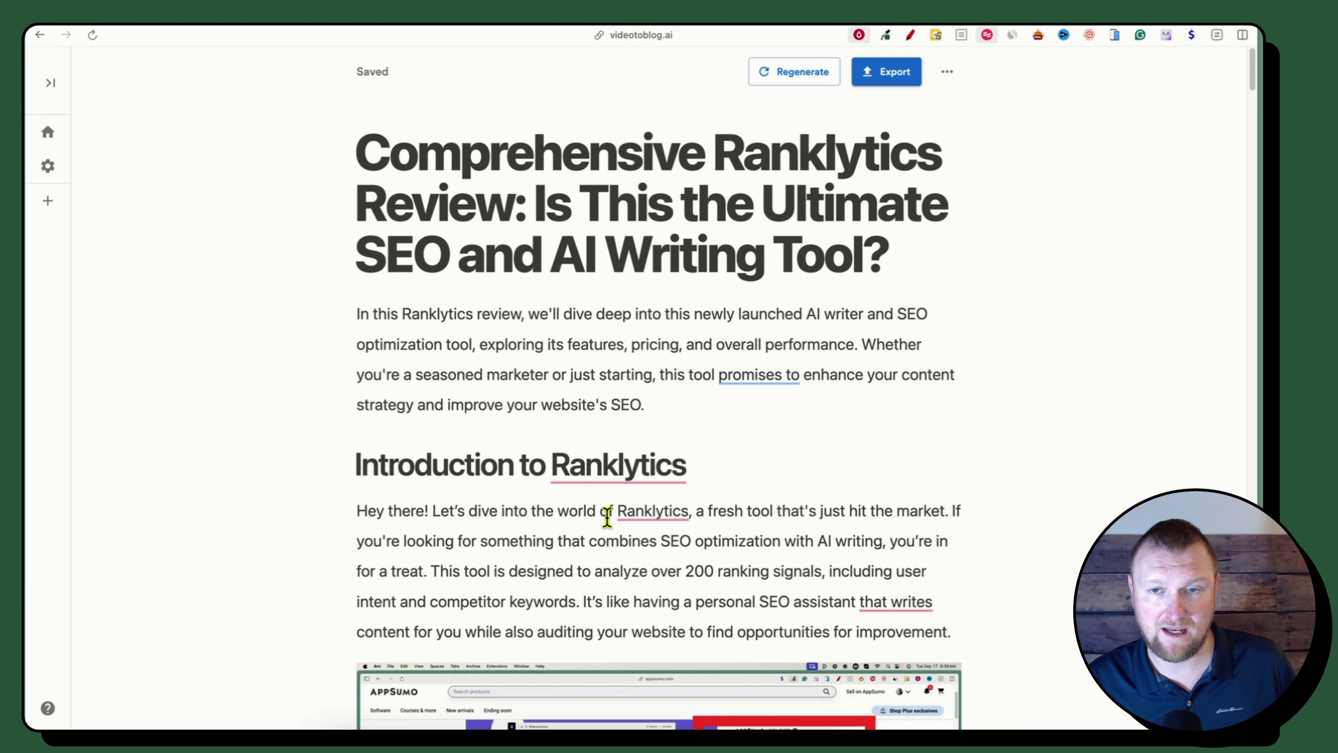
click(888, 74)
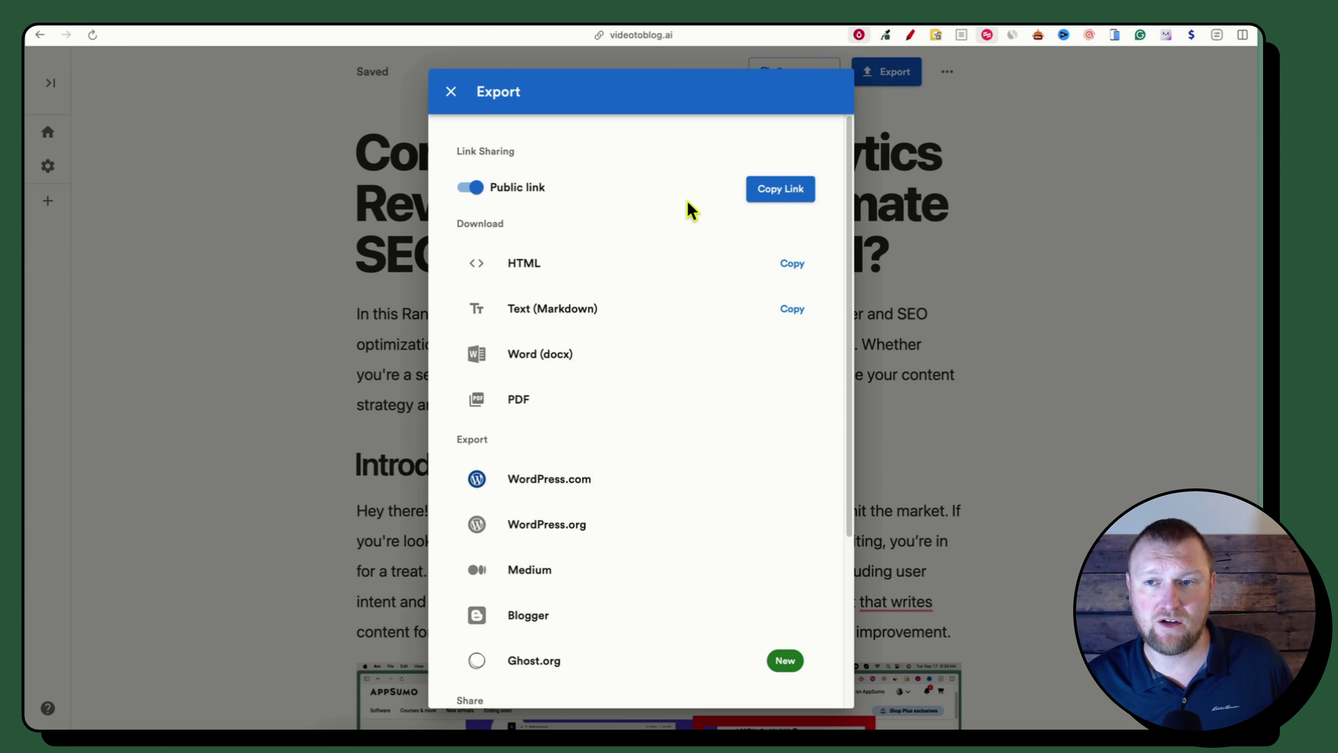
- Copy the post's public link from the Export options, then close them
click(782, 196)
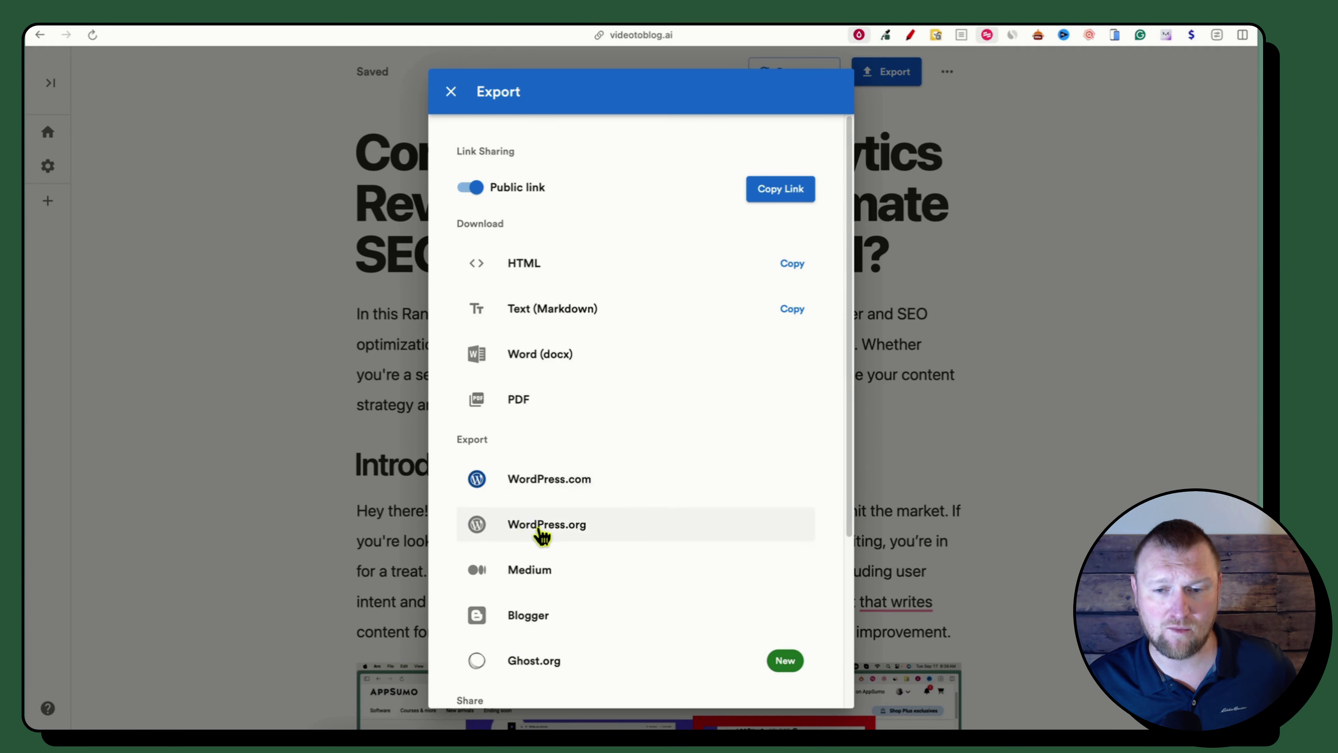
scroll(627, 625, down, 5)
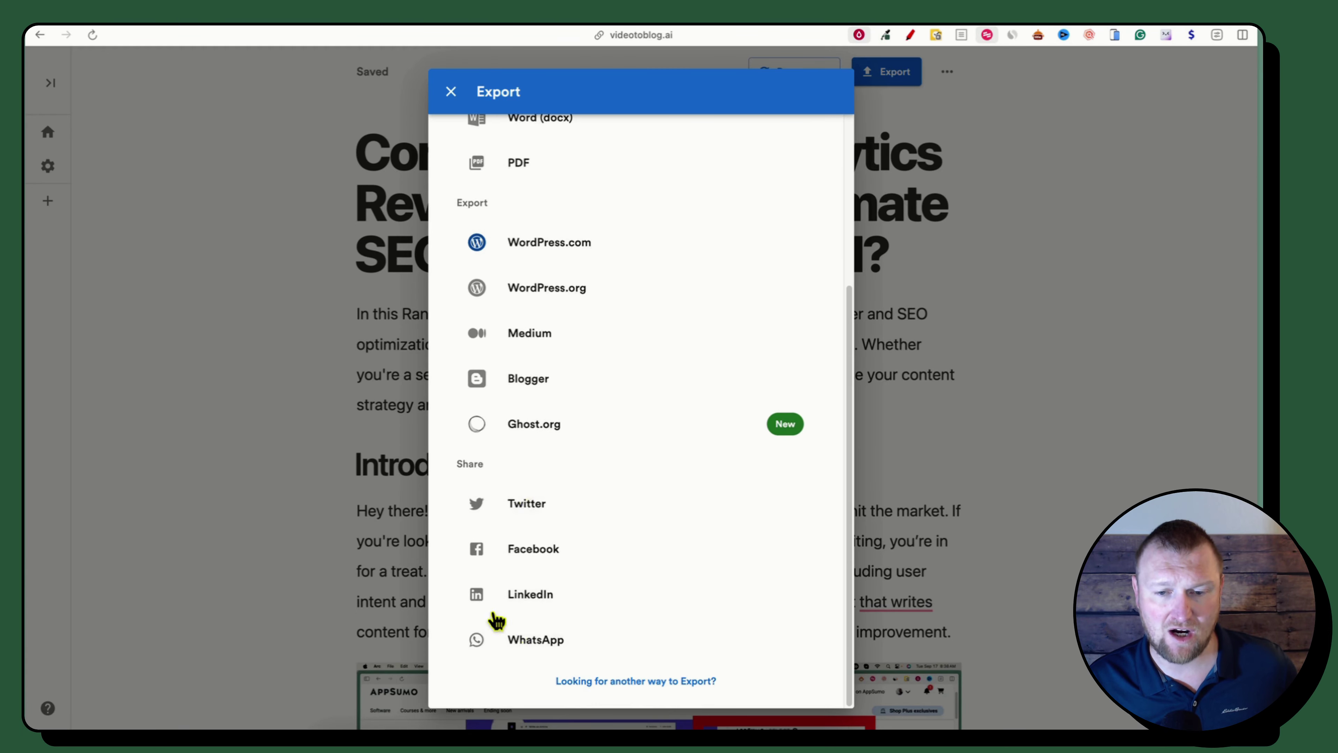
scroll(825, 478, up, 5)
click(1080, 290)
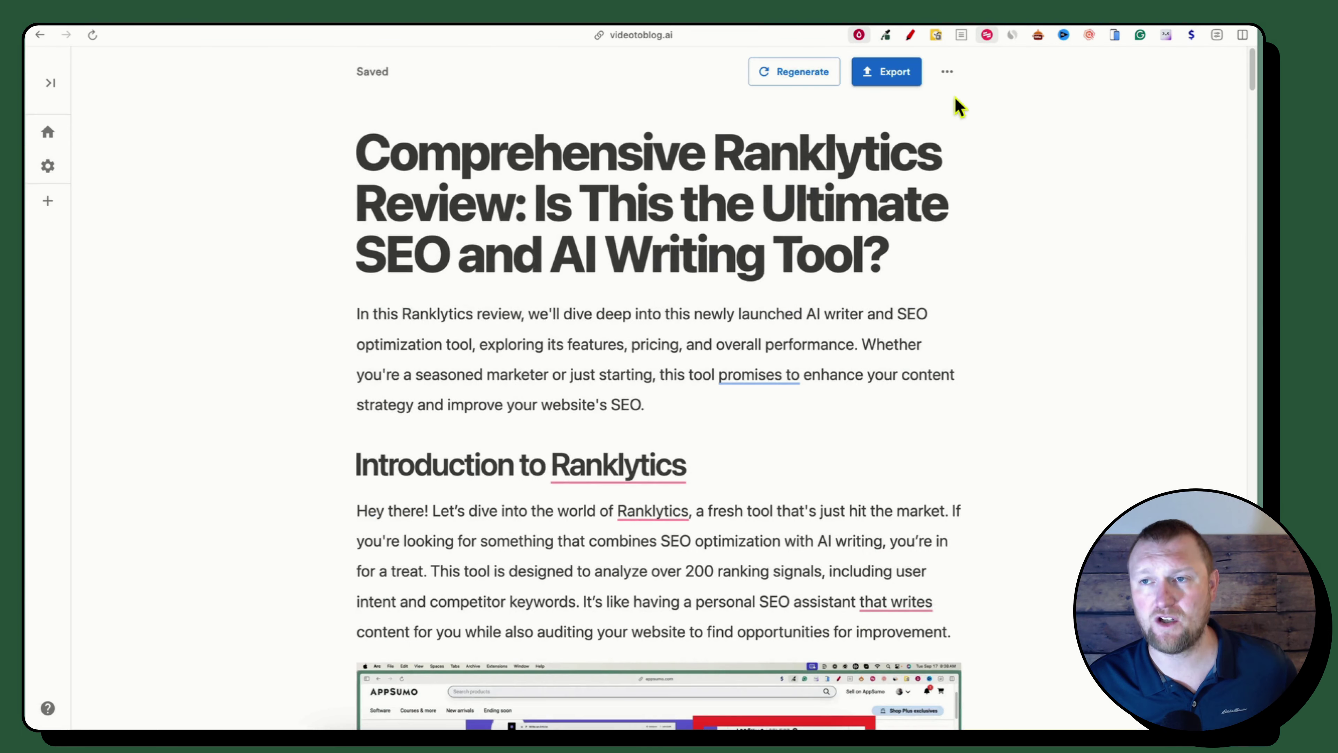
- Run the Content Analyzer on the post from its extra options menu
click(948, 74)
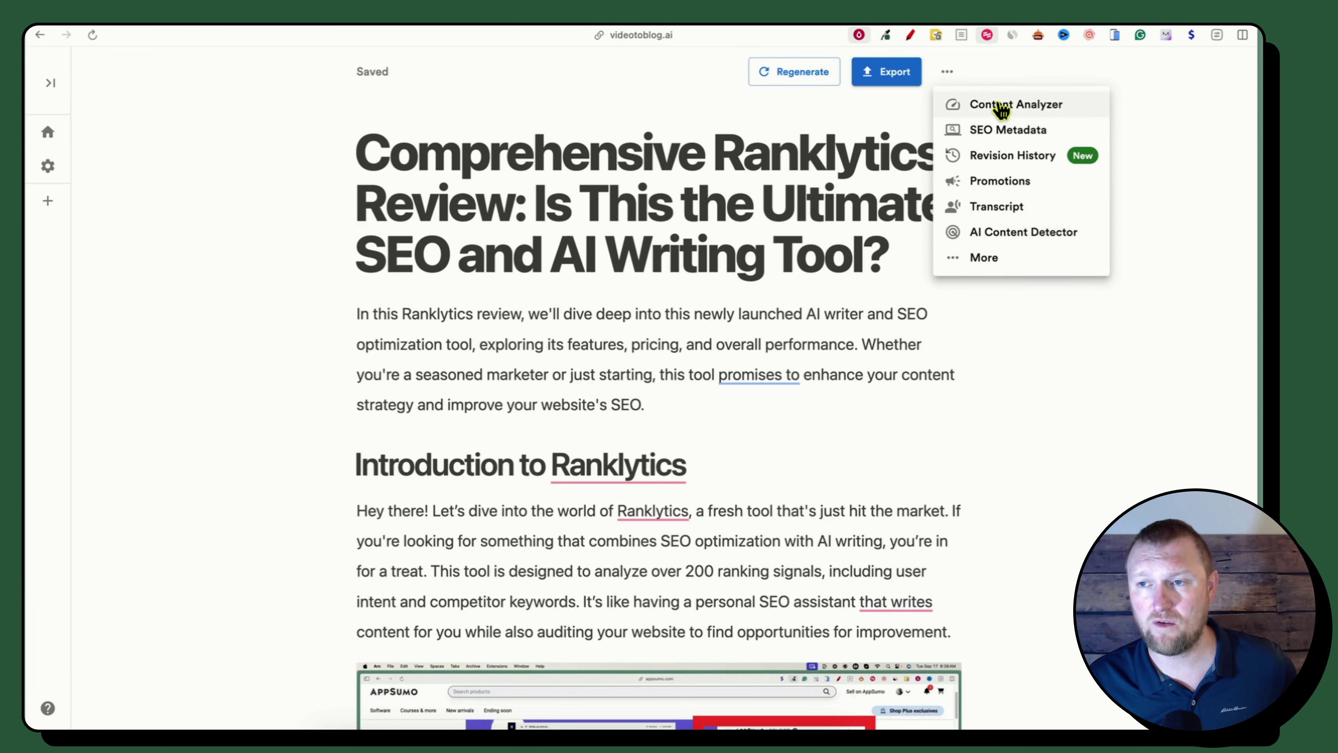
click(1030, 345)
scroll(890, 446, down, 10)
scroll(891, 448, up, 10)
click(948, 72)
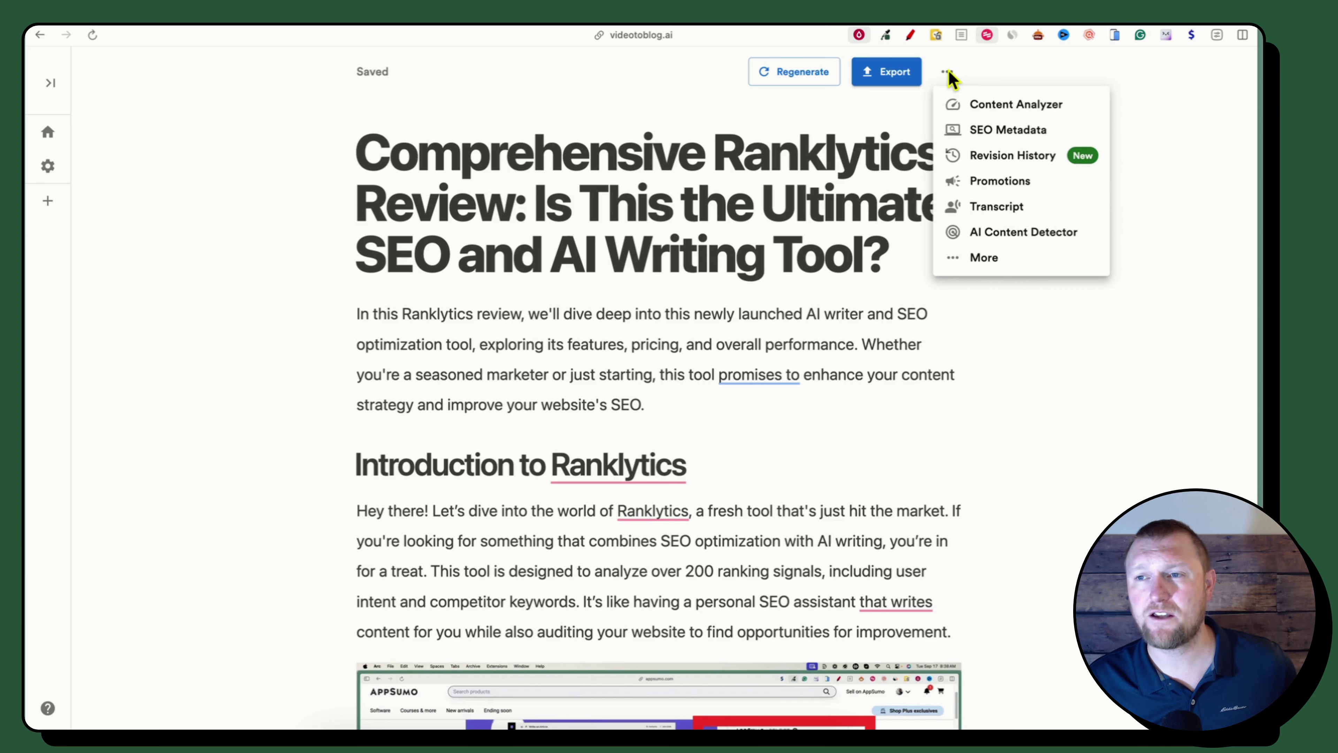
click(996, 112)
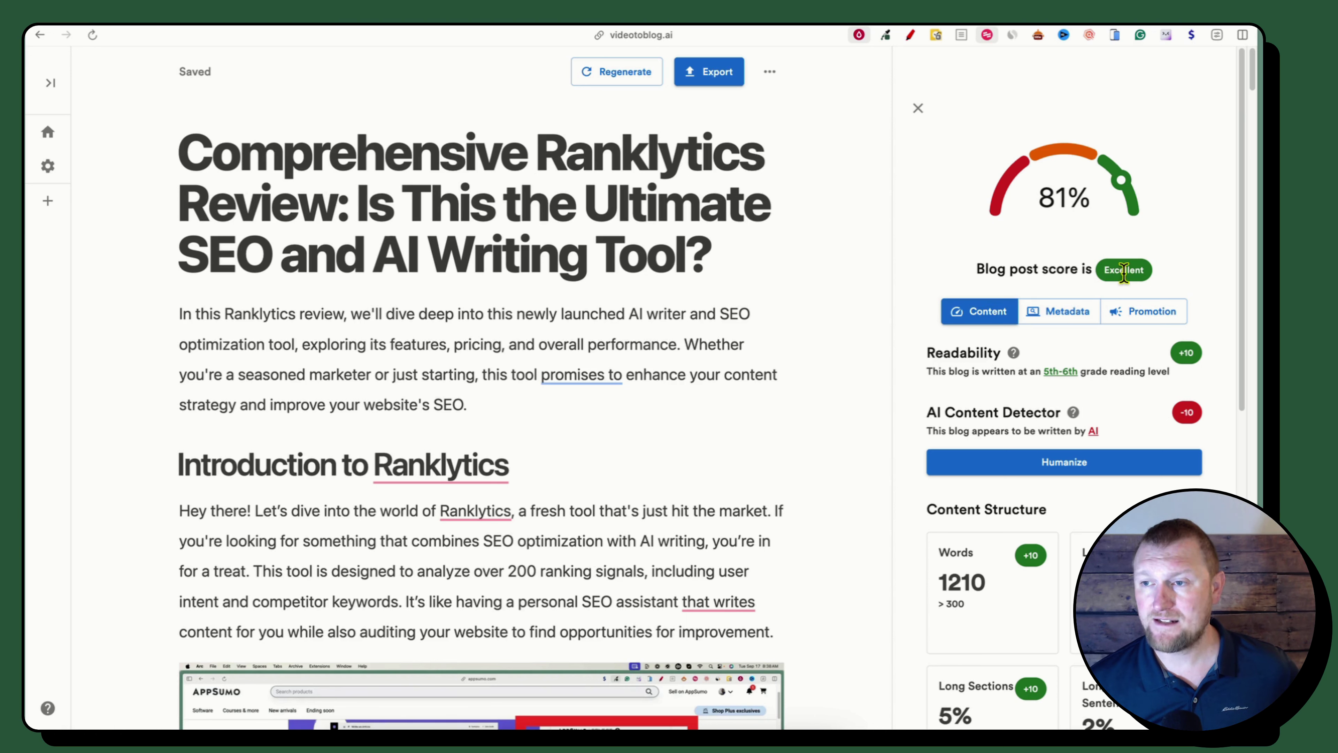
- Review the 81% Excellent score and AI-detection verdict, then select all the article text
scroll(1095, 407, down, 1)
mouse_move(1093, 401)
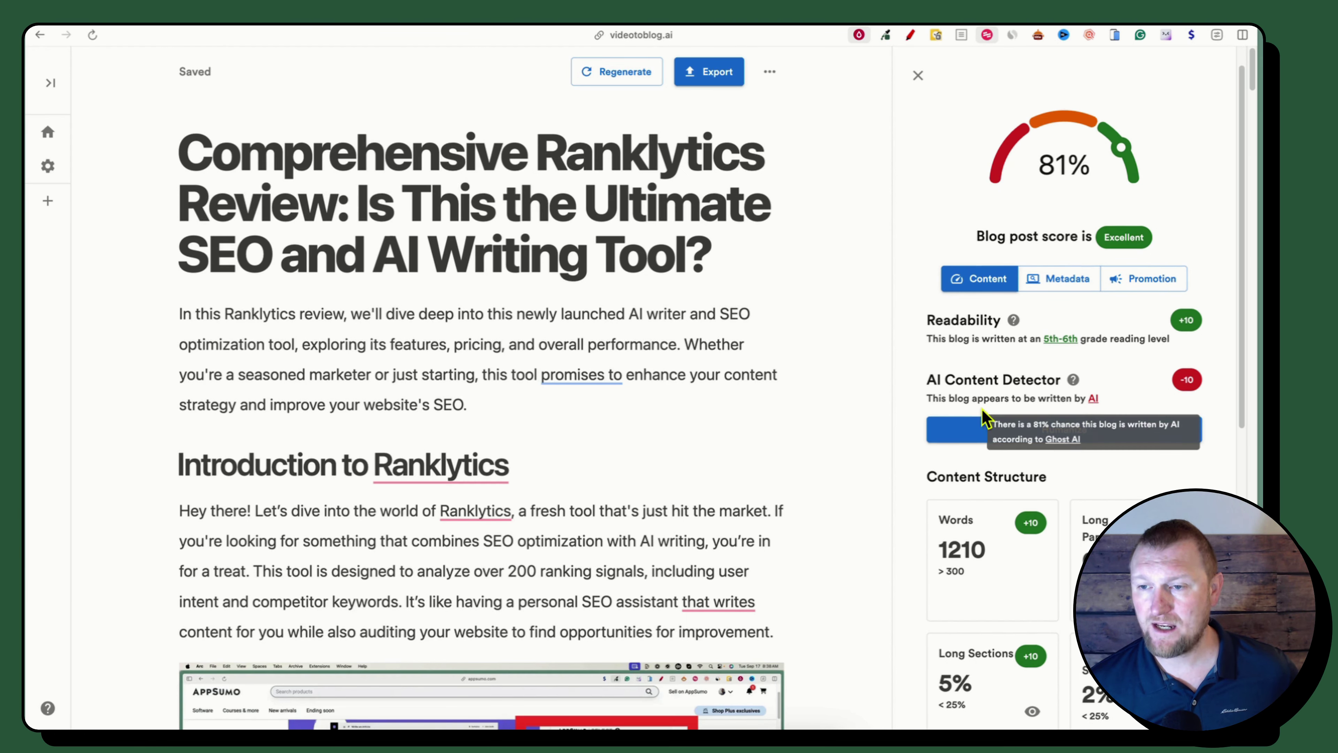
drag(942, 397, 1087, 391)
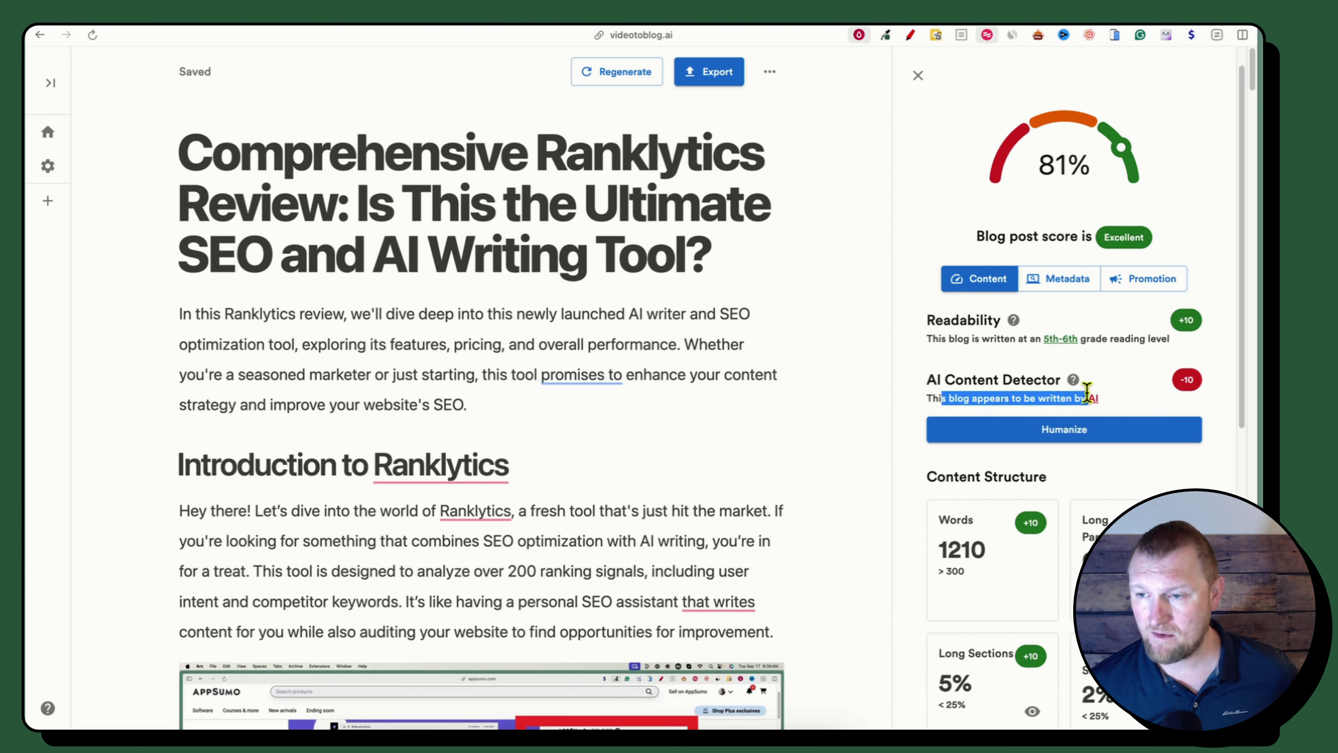
click(972, 376)
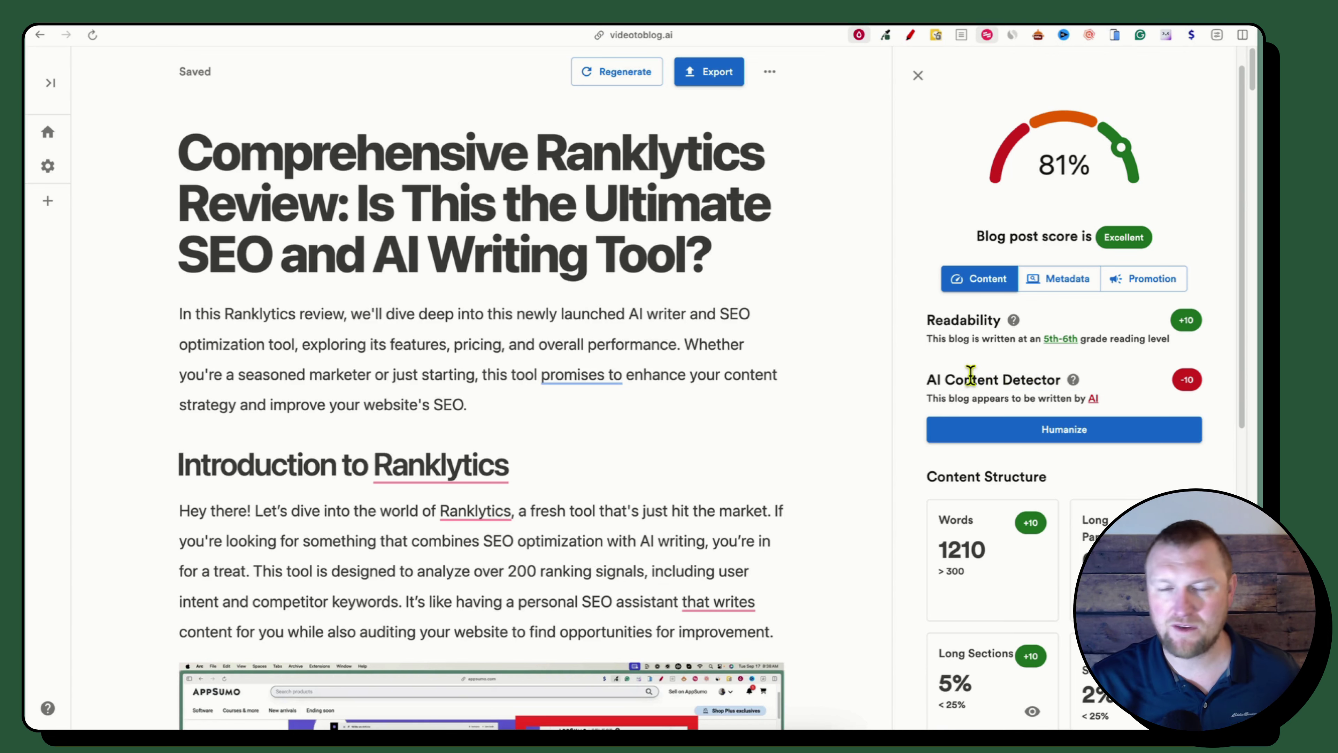
scroll(974, 379, down, 1)
mouse_move(1055, 335)
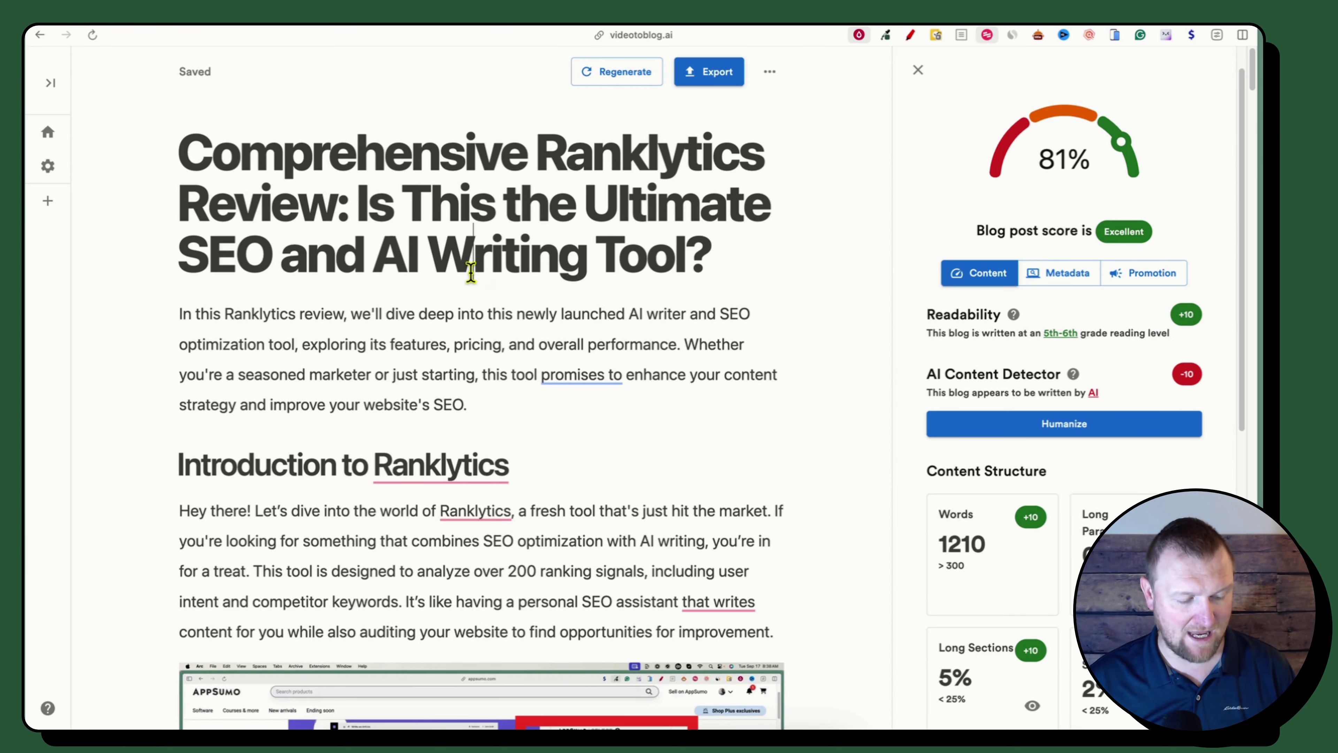
key(super+a)
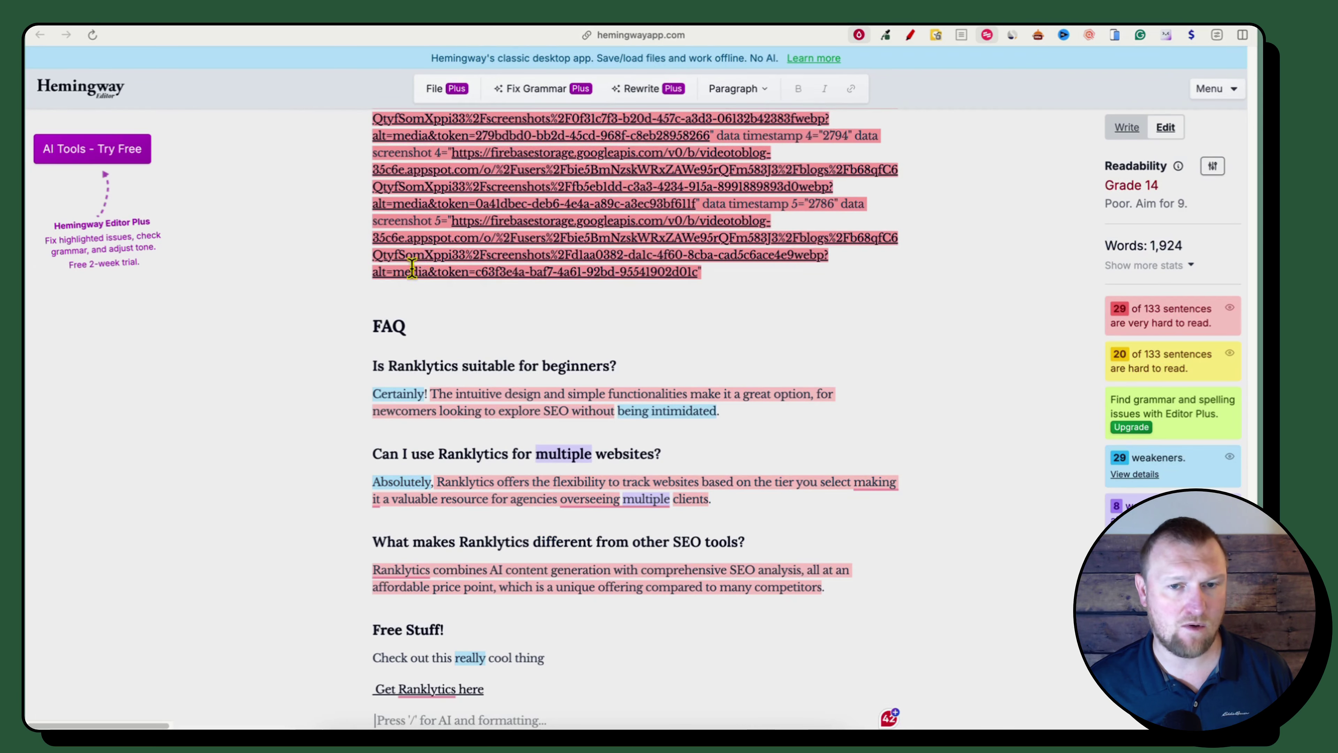
- Replace the old Hemingway Editor text with the pasted Ranklytics review article
key(super+a)
key(BackSpace)
key(super+v)
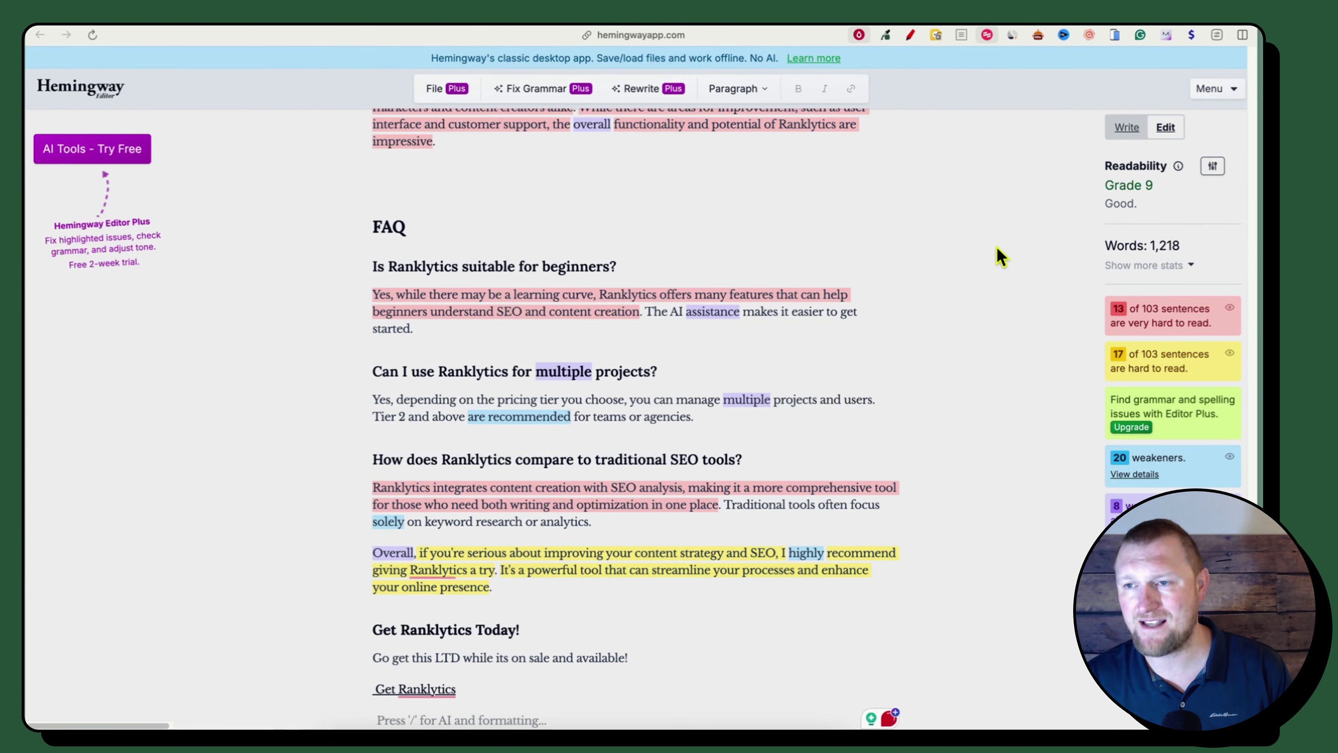
- Confirm the review's Grade 9 readability at 1,218 words, then return to Video To Blog
drag(1106, 191, 1156, 185)
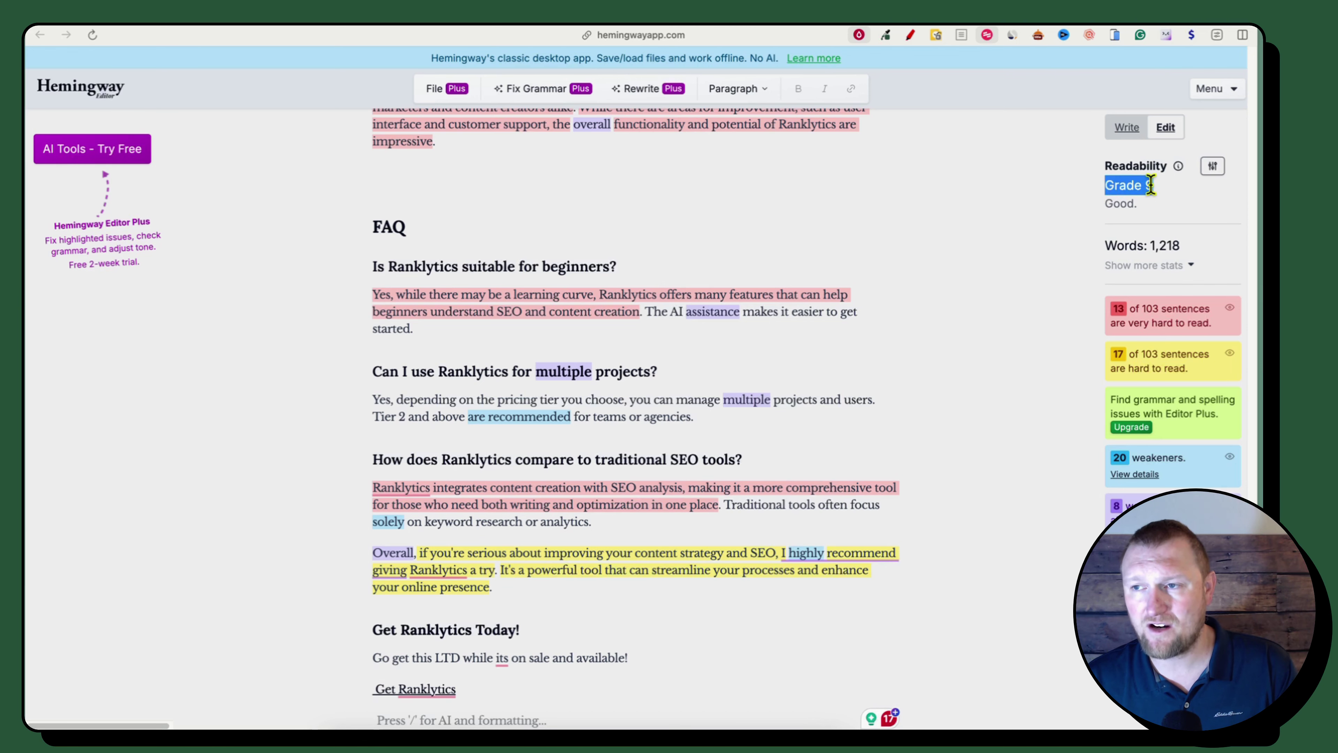
click(972, 240)
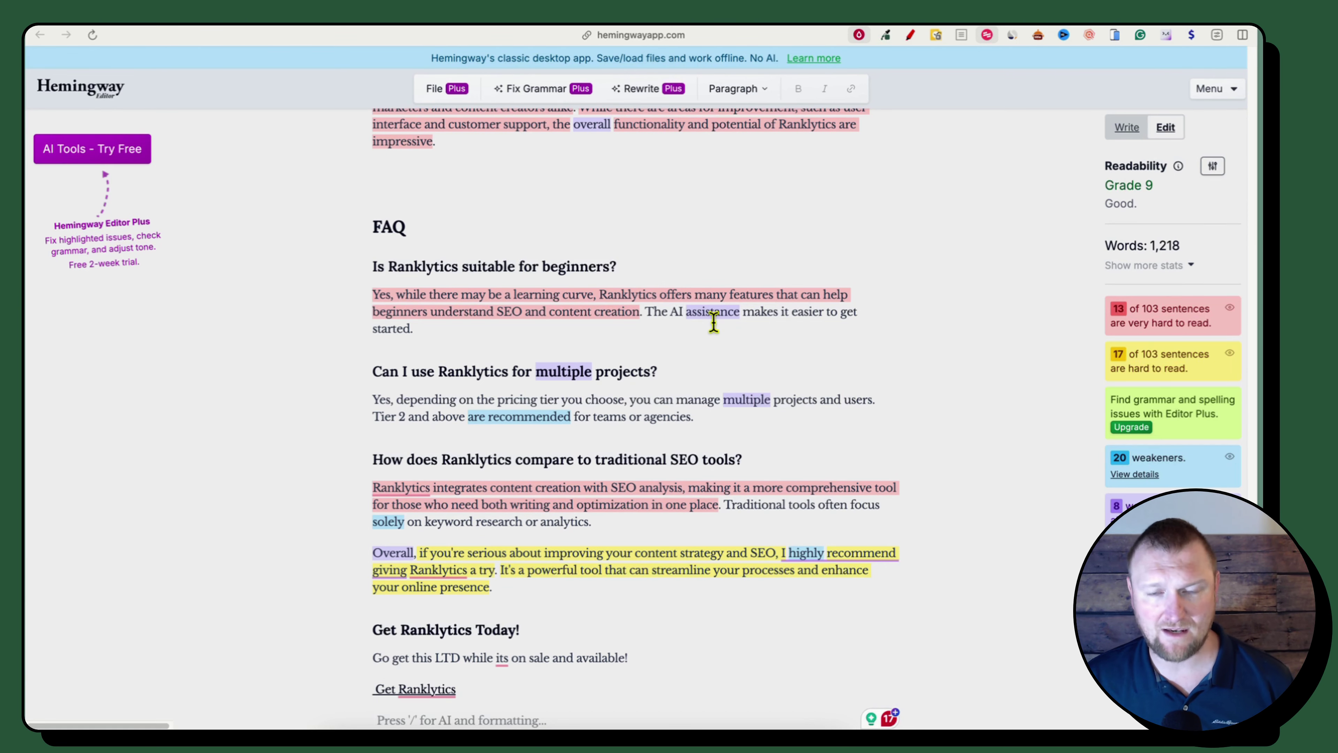
key(ctrl+Tab)
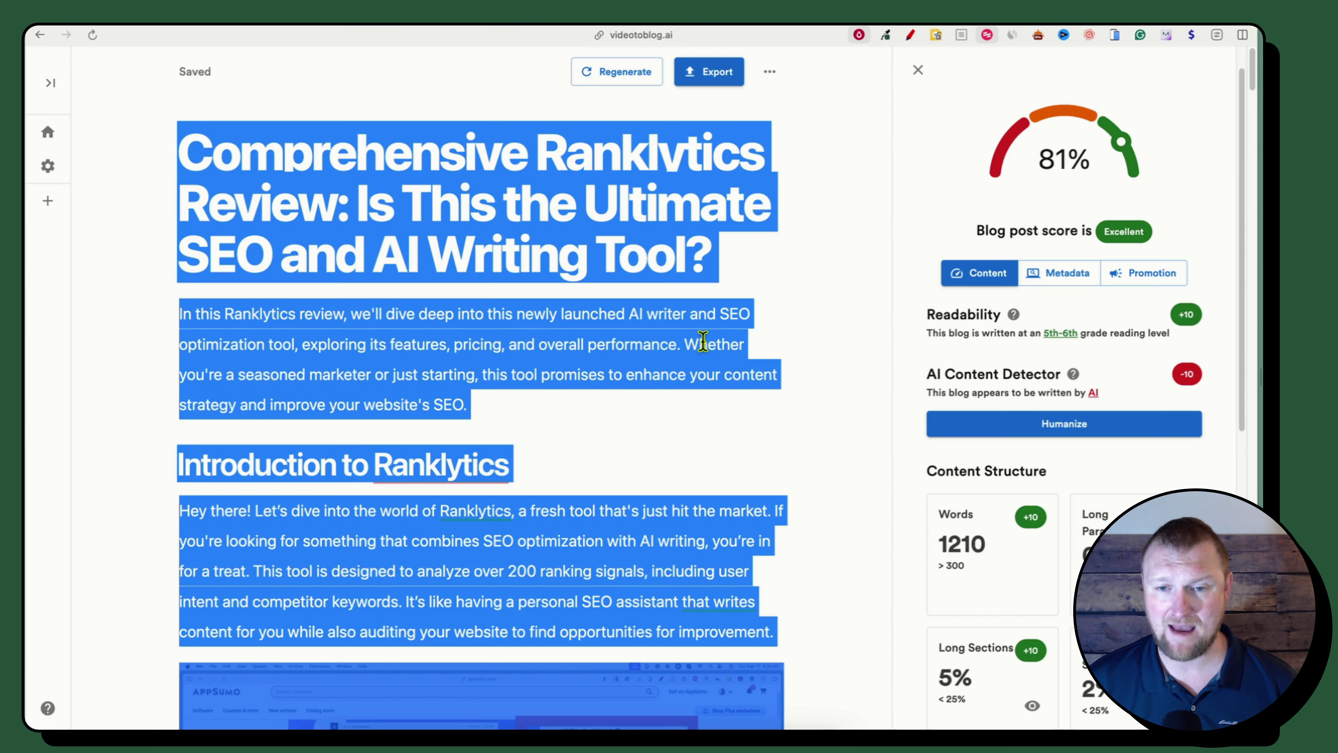
click(965, 396)
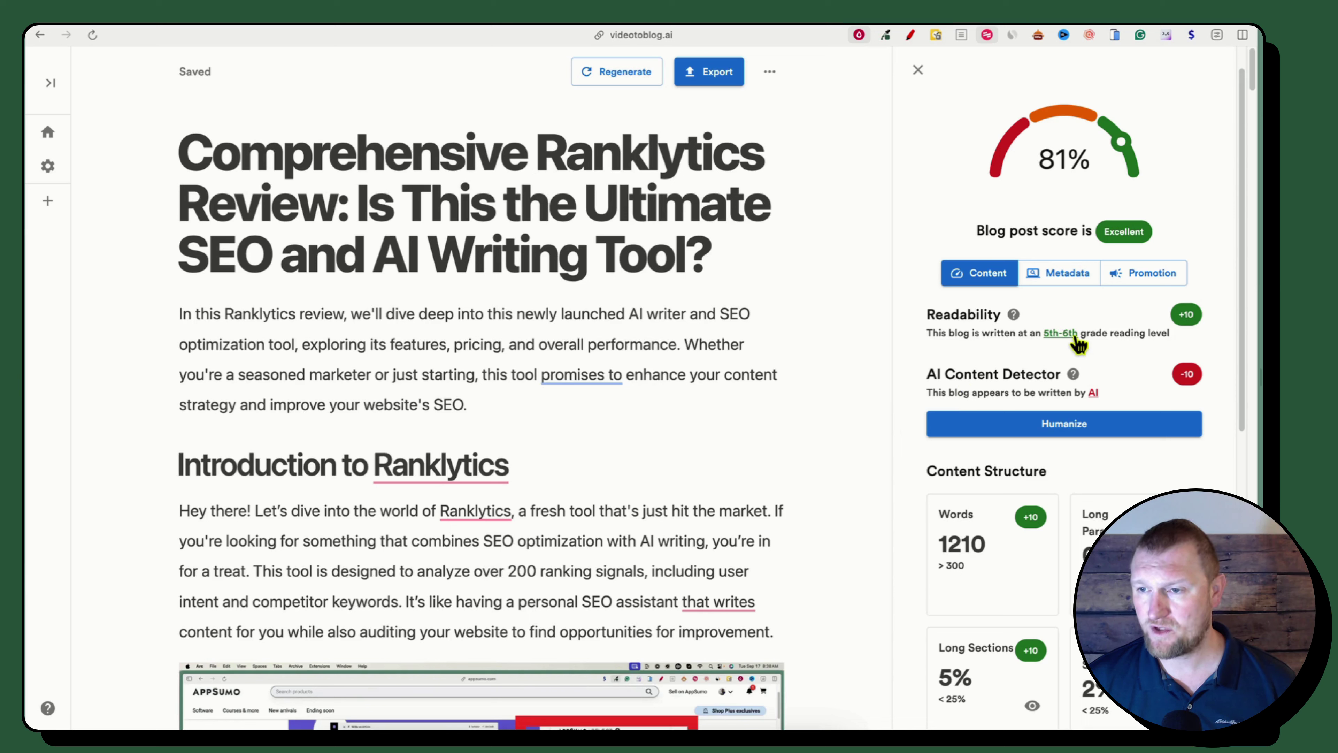
mouse_move(1063, 340)
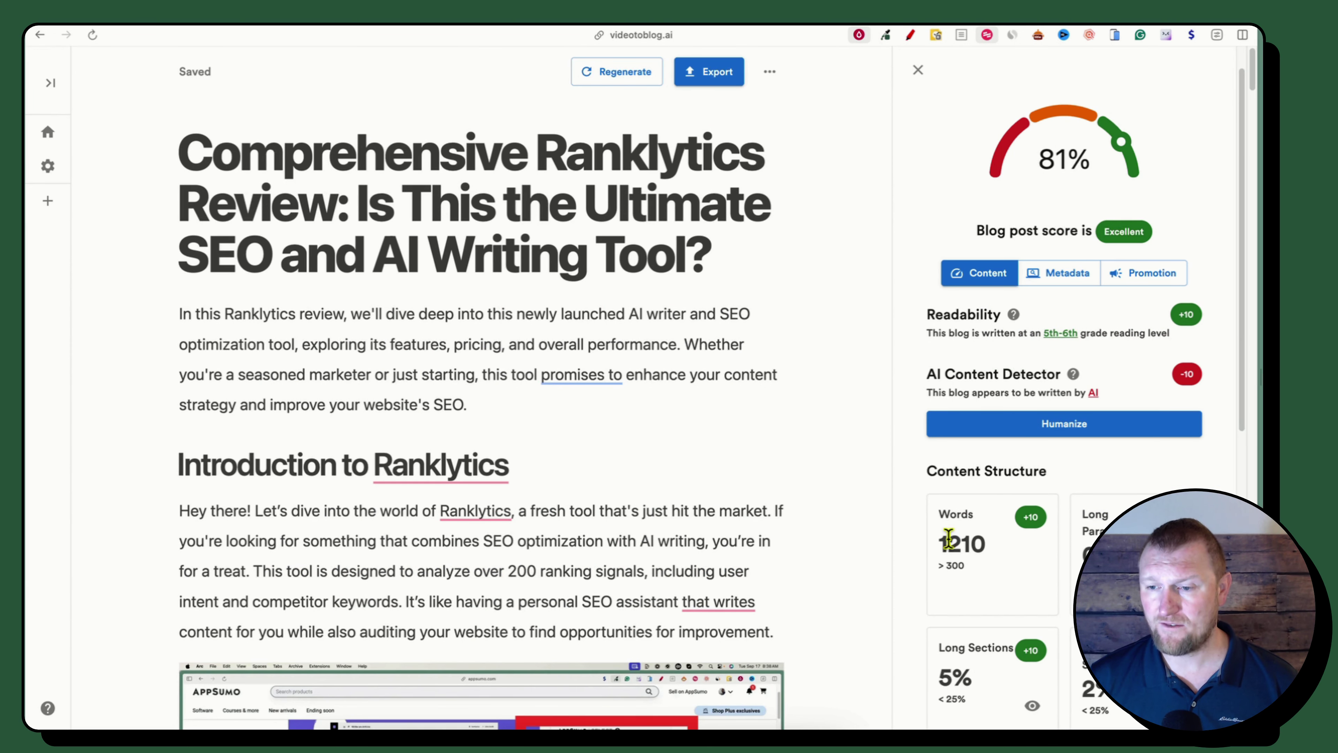
drag(943, 546, 990, 557)
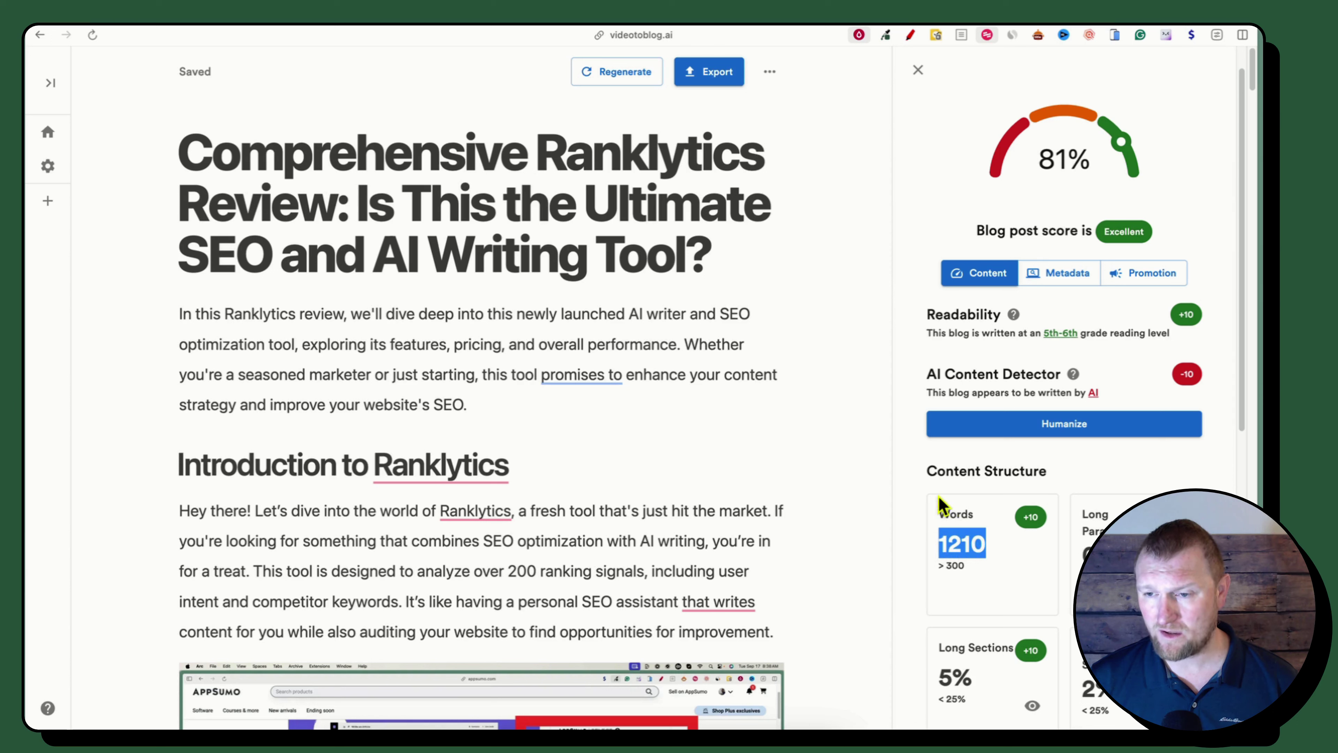
click(912, 486)
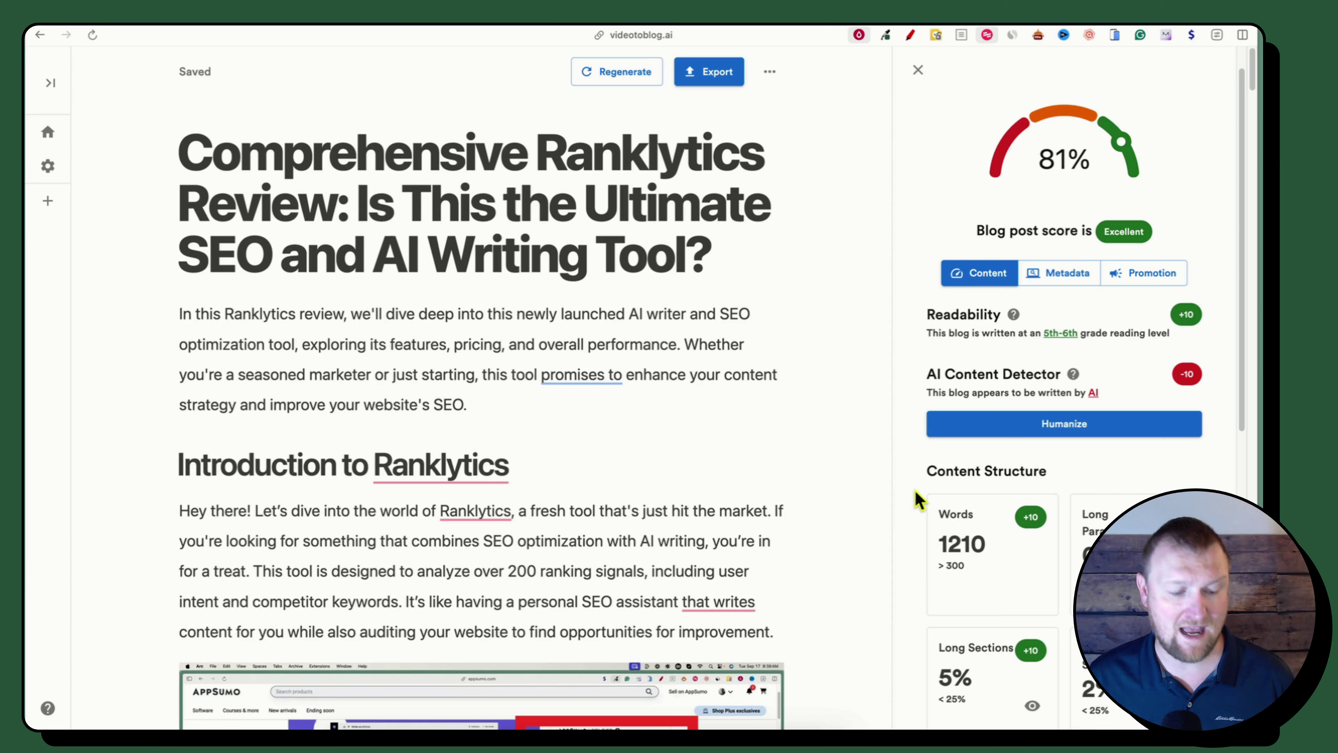
scroll(928, 496, down, 3)
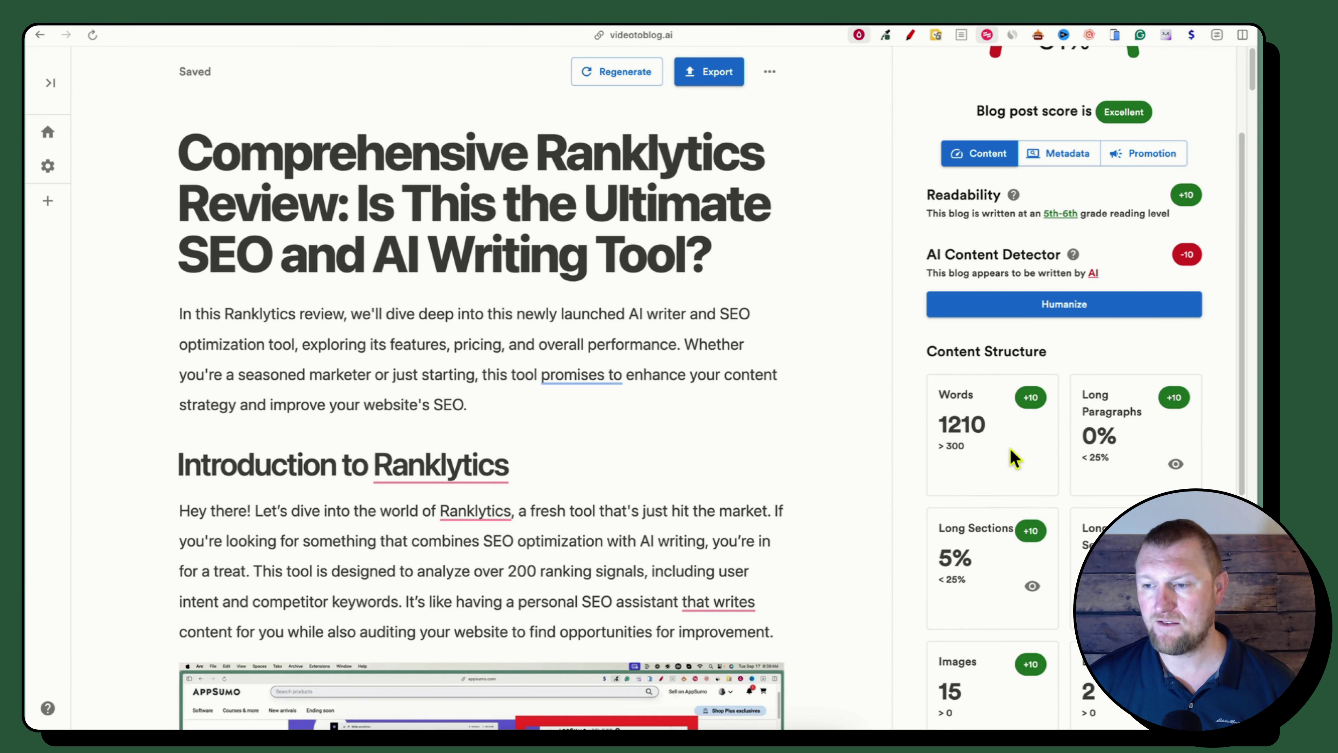
scroll(1041, 454, down, 1)
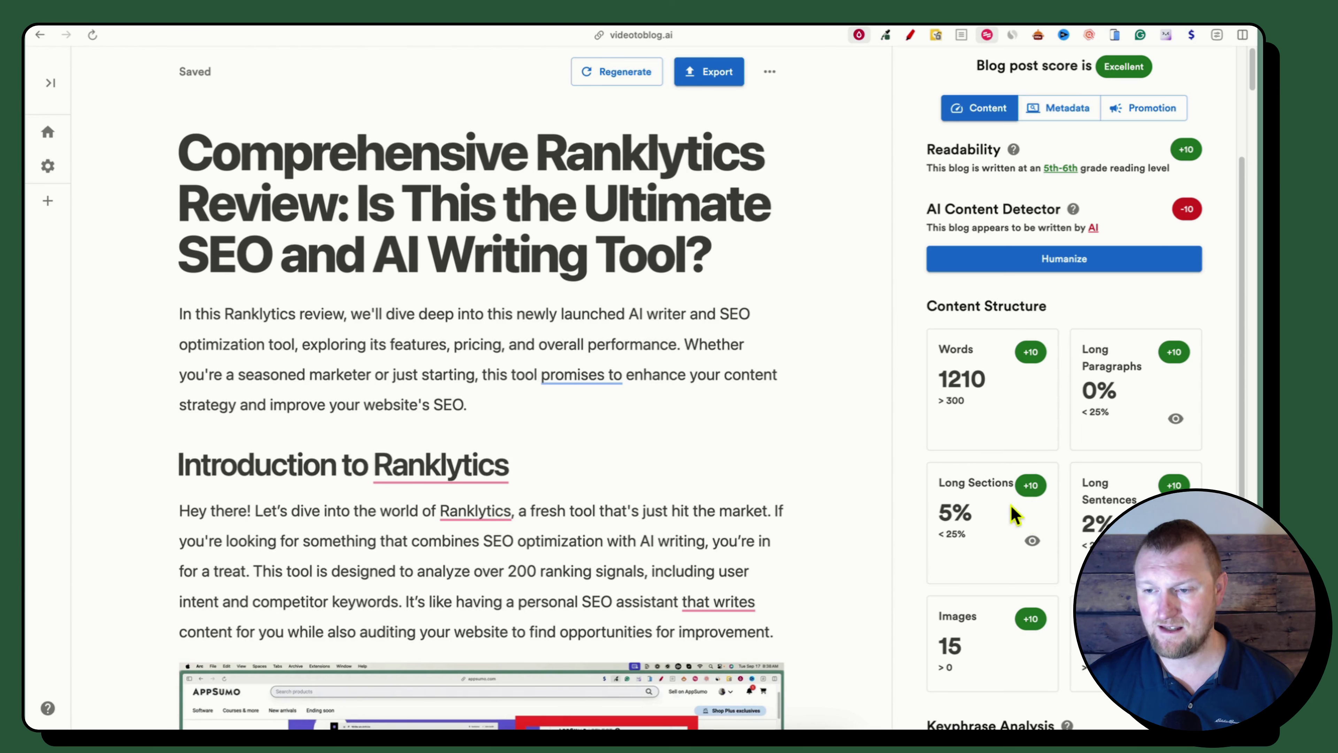
scroll(1001, 554, down, 2)
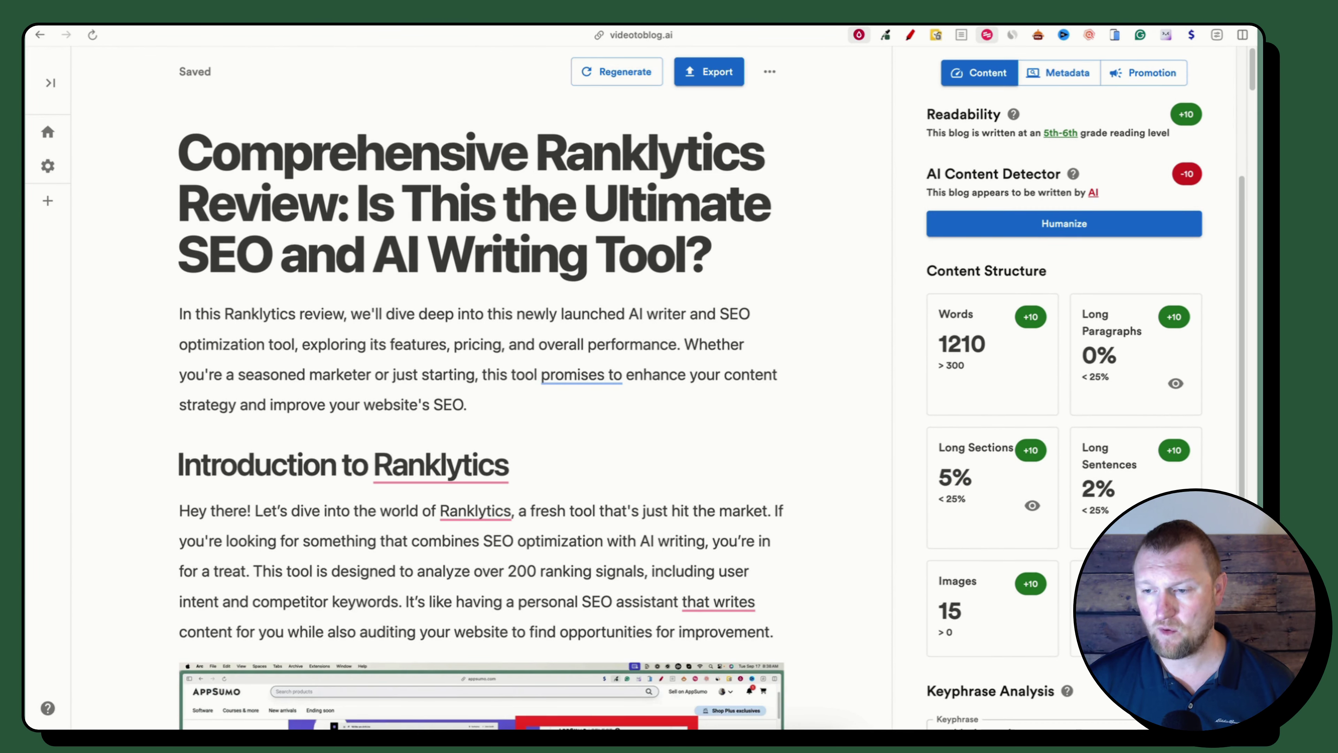
scroll(1065, 369, down, 1)
scroll(682, 586, down, 1)
scroll(695, 554, down, 20)
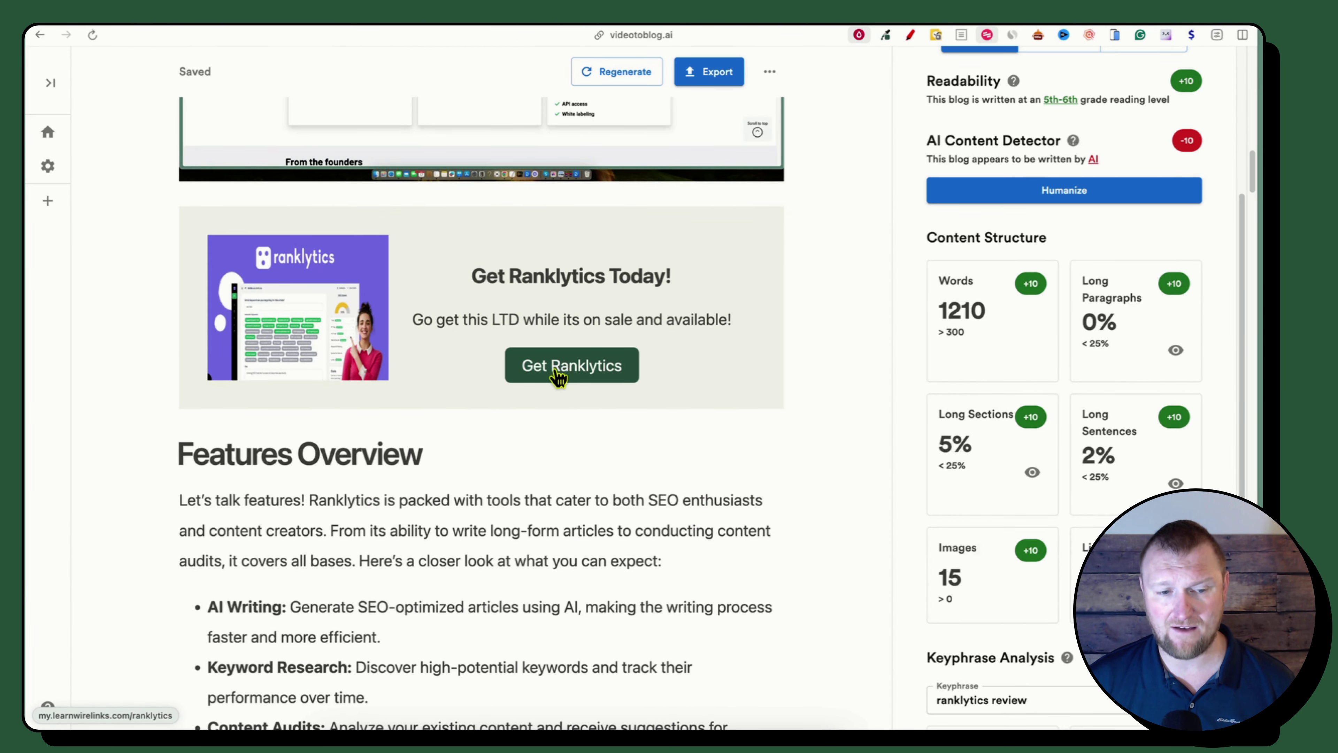
scroll(621, 477, down, 15)
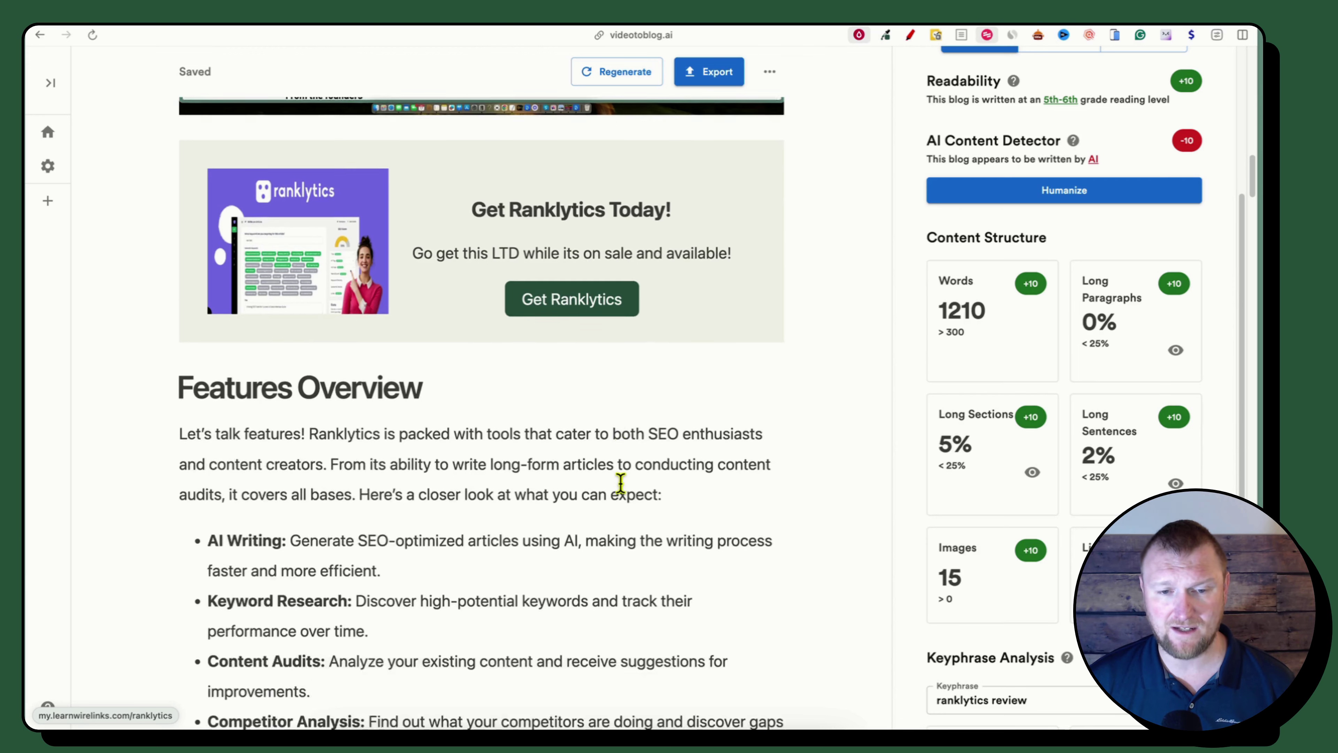
scroll(621, 484, down, 8)
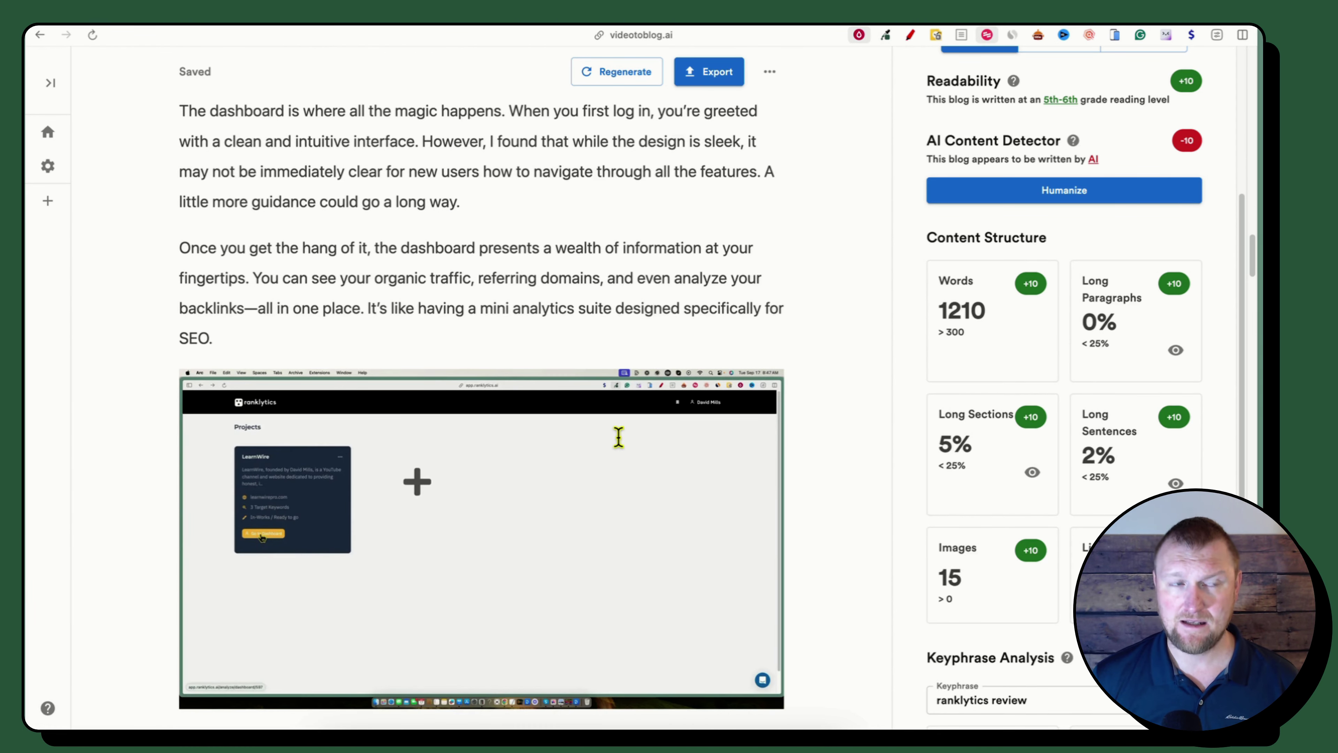
scroll(620, 435, down, 20)
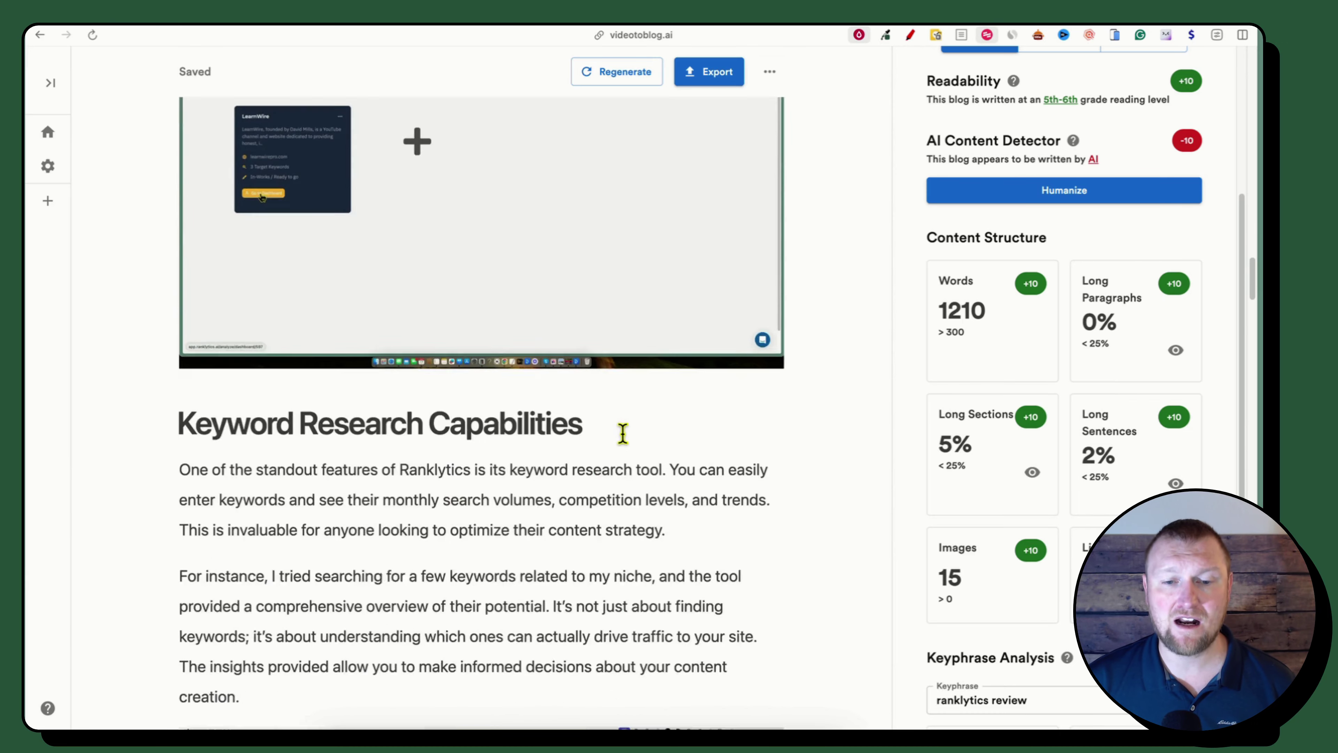
scroll(626, 432, down, 20)
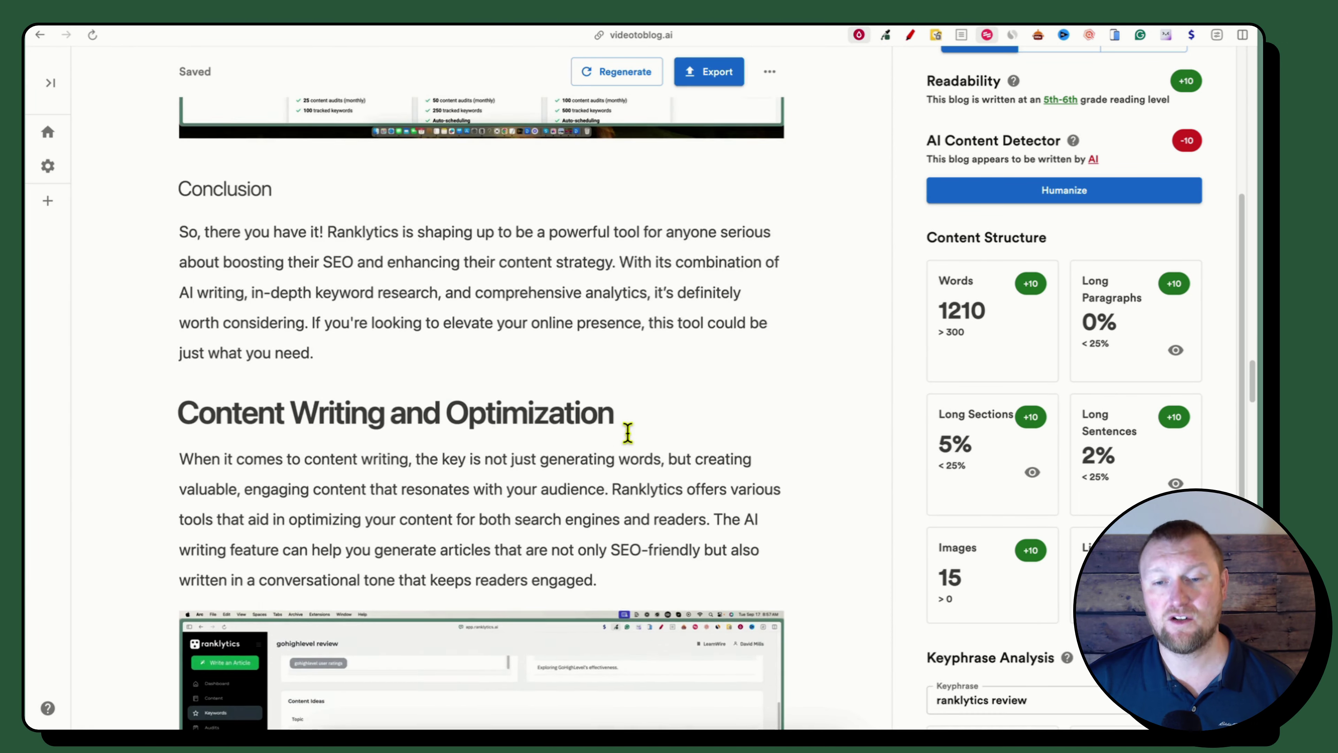
scroll(630, 432, down, 1)
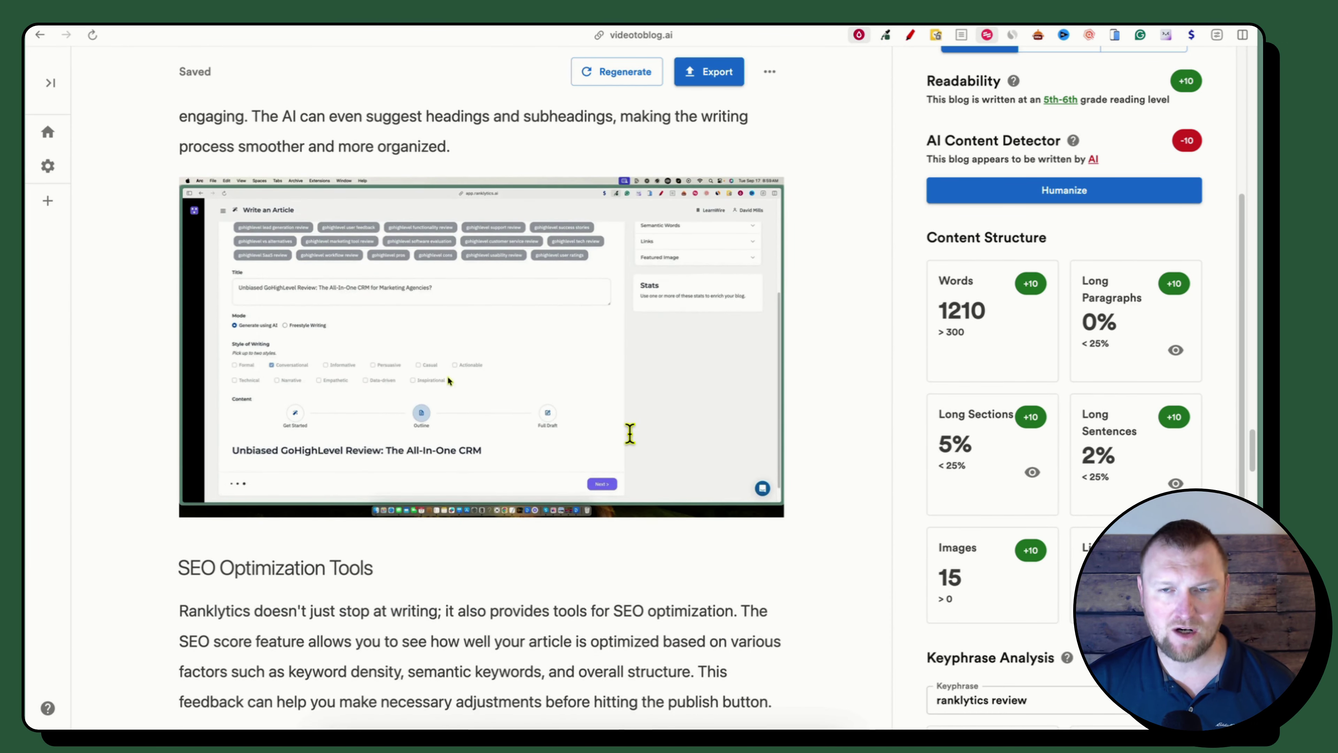
scroll(630, 433, down, 20)
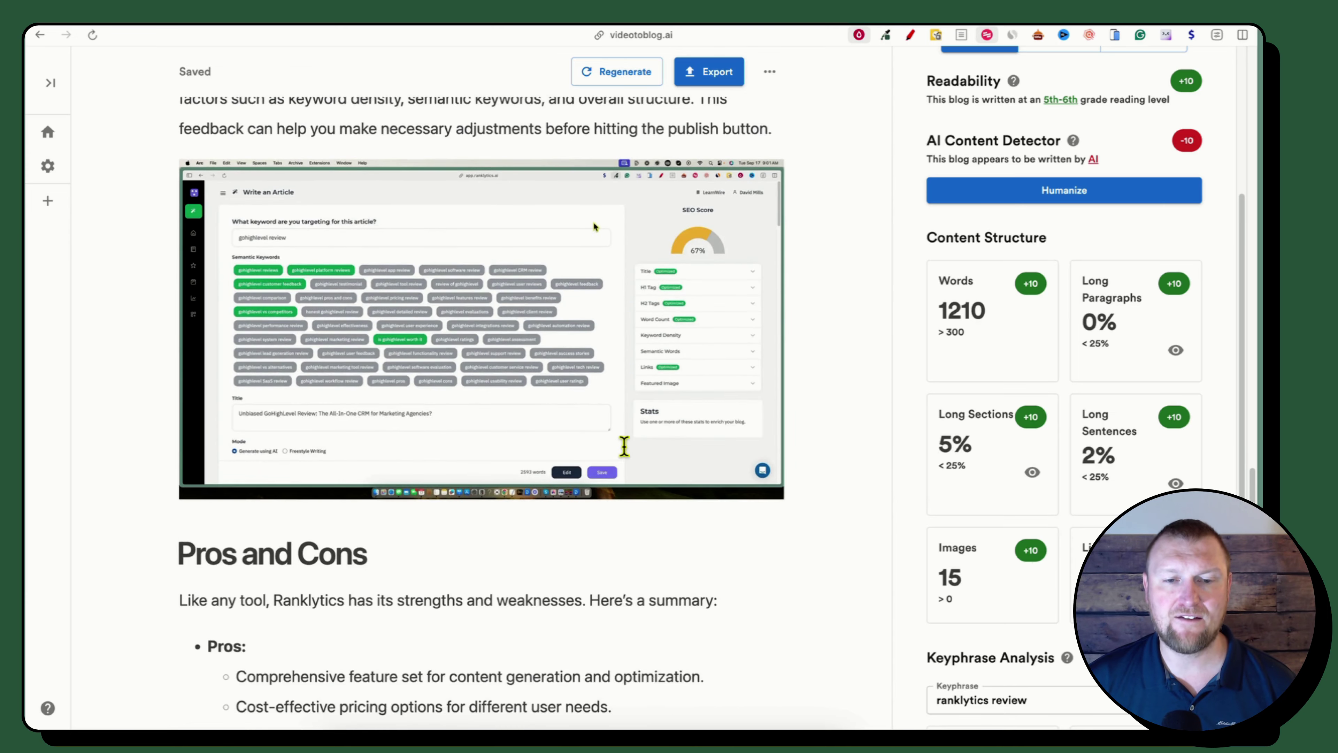
scroll(619, 459, down, 12)
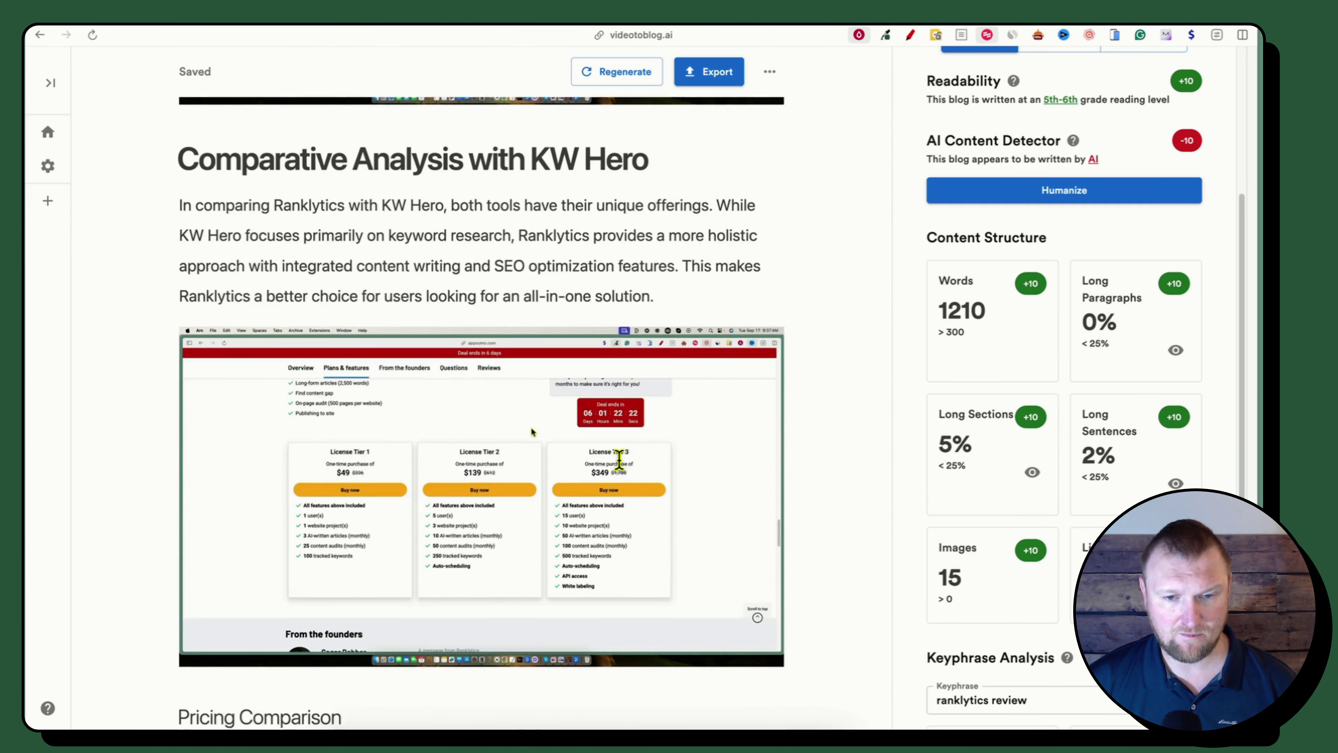
scroll(620, 462, down, 15)
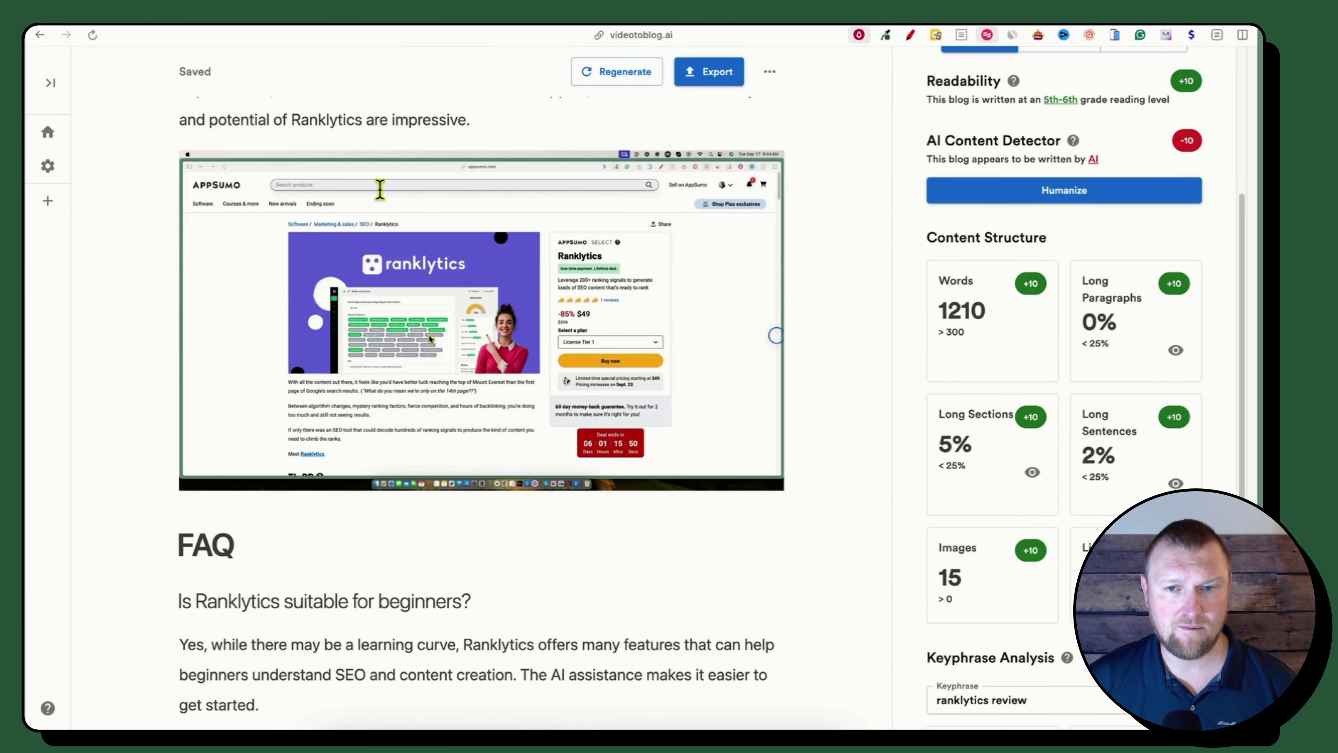
scroll(552, 571, down, 5)
scroll(612, 659, up, 20)
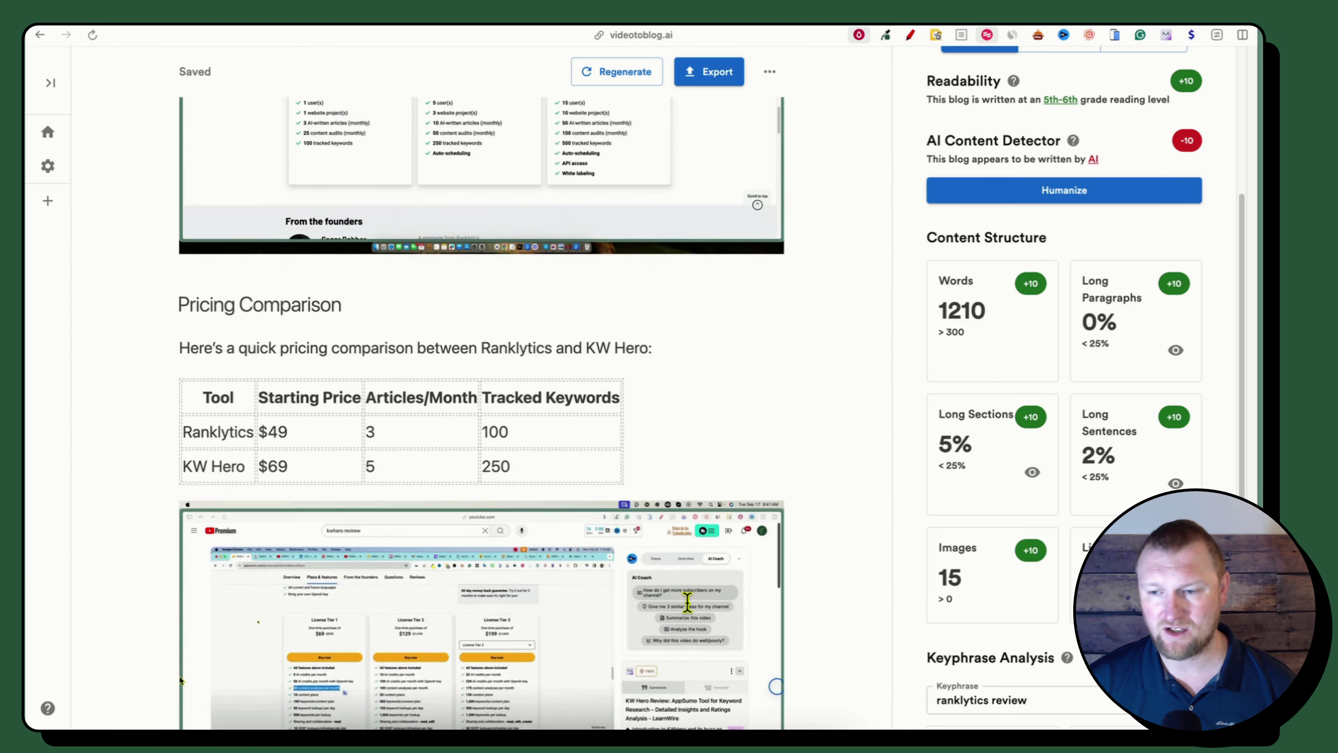
scroll(1022, 612, down, 5)
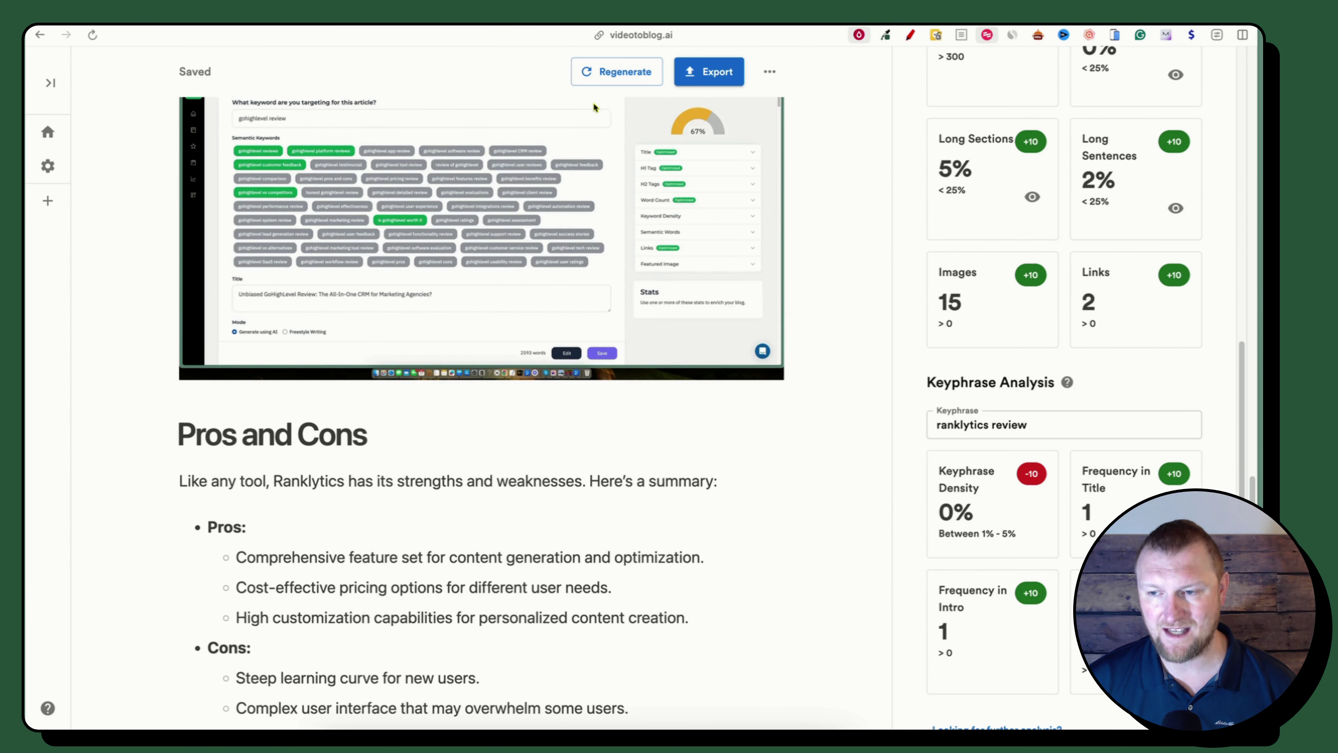
scroll(1159, 416, down, 3)
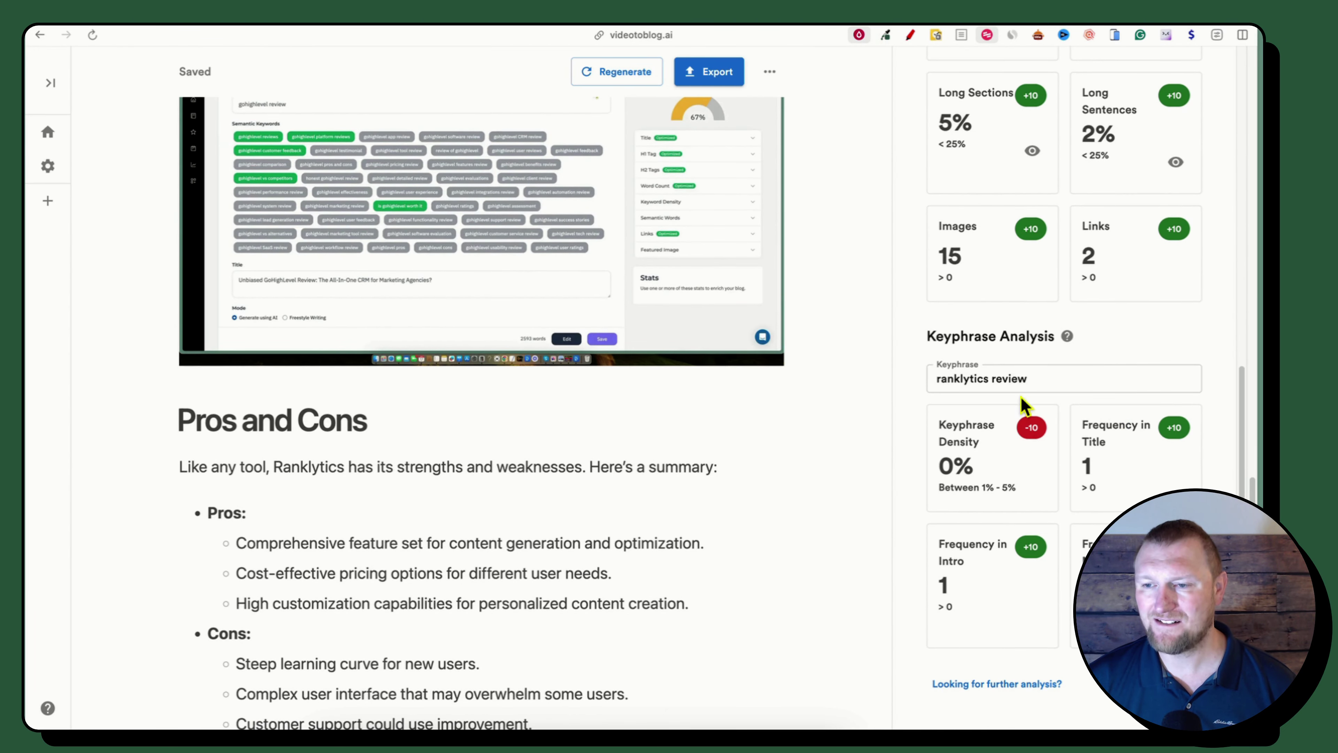